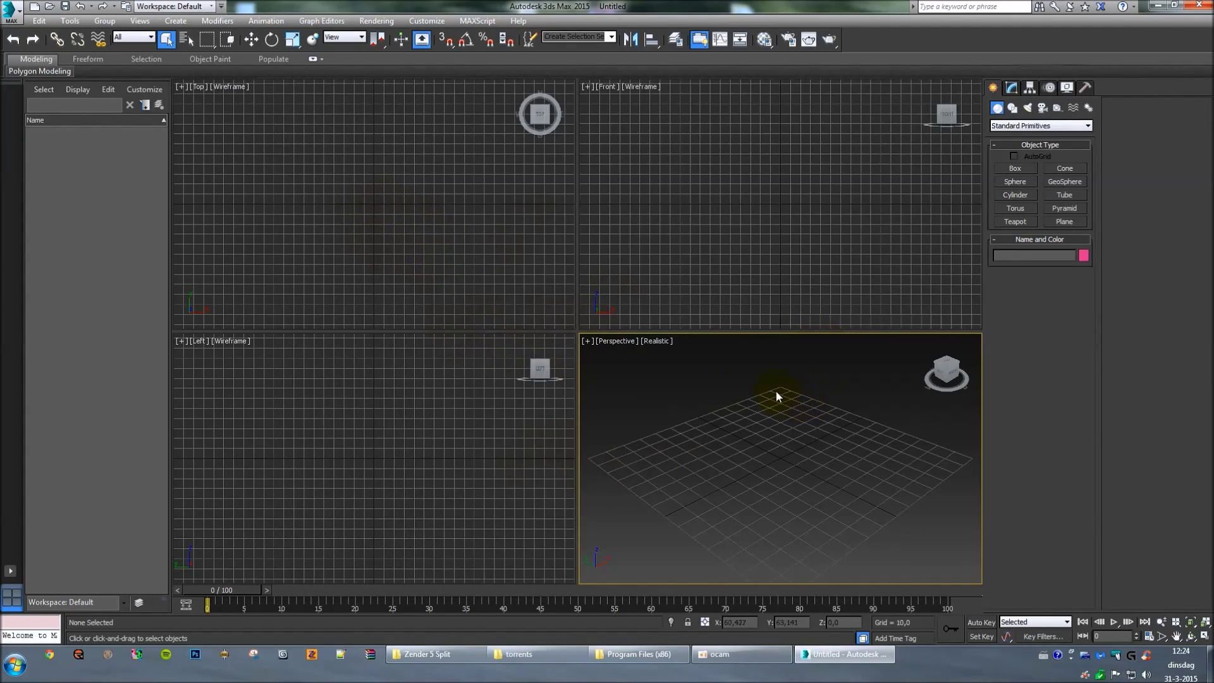
Step: Import BODY_LOD0.obj from the BMW M5 F10 obj folder, keeping the default OBJ import options
click(14, 14)
click(38, 180)
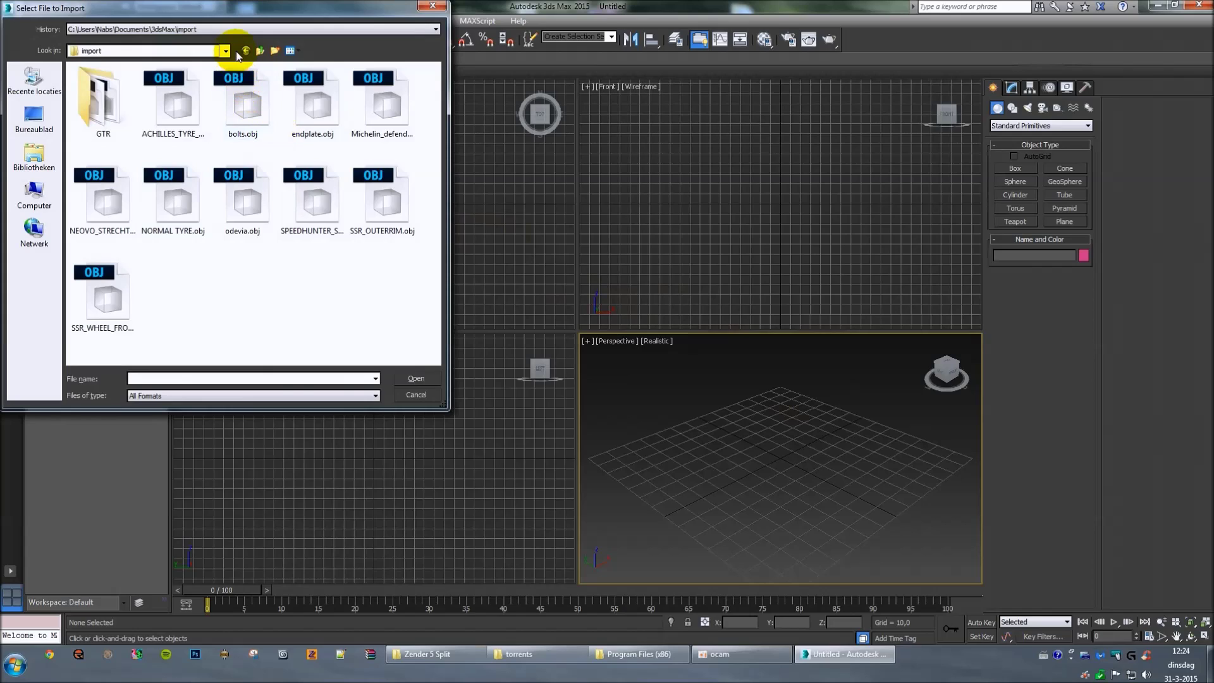
click(264, 31)
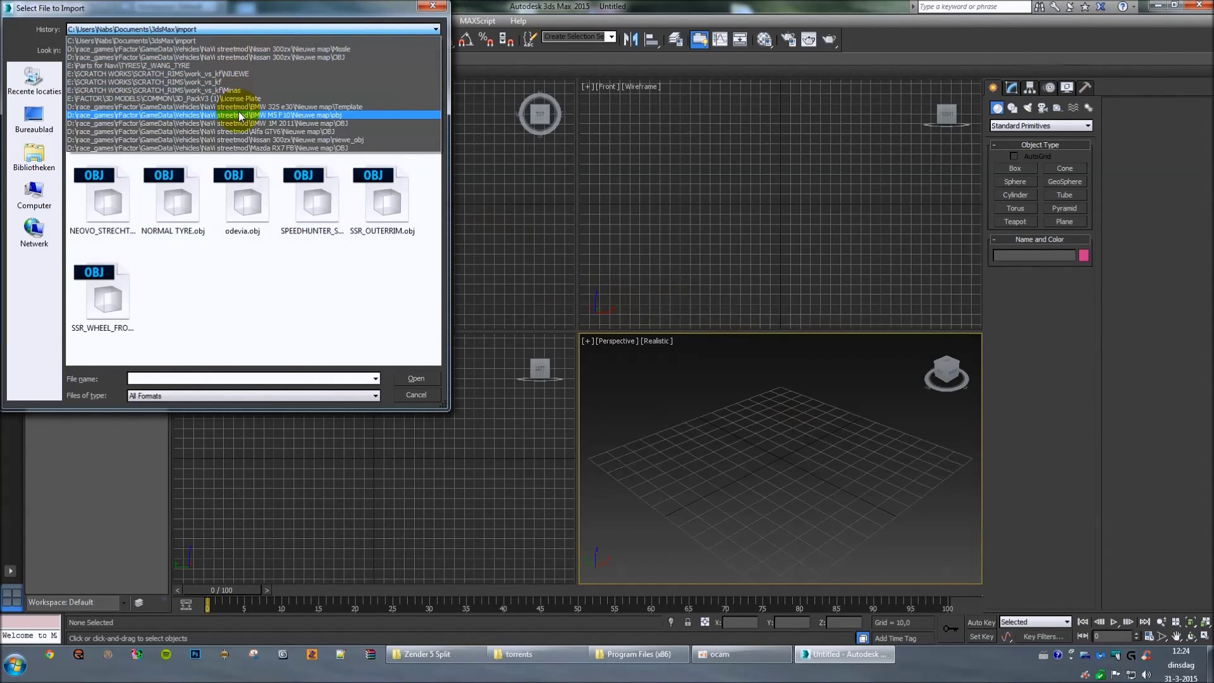
click(240, 115)
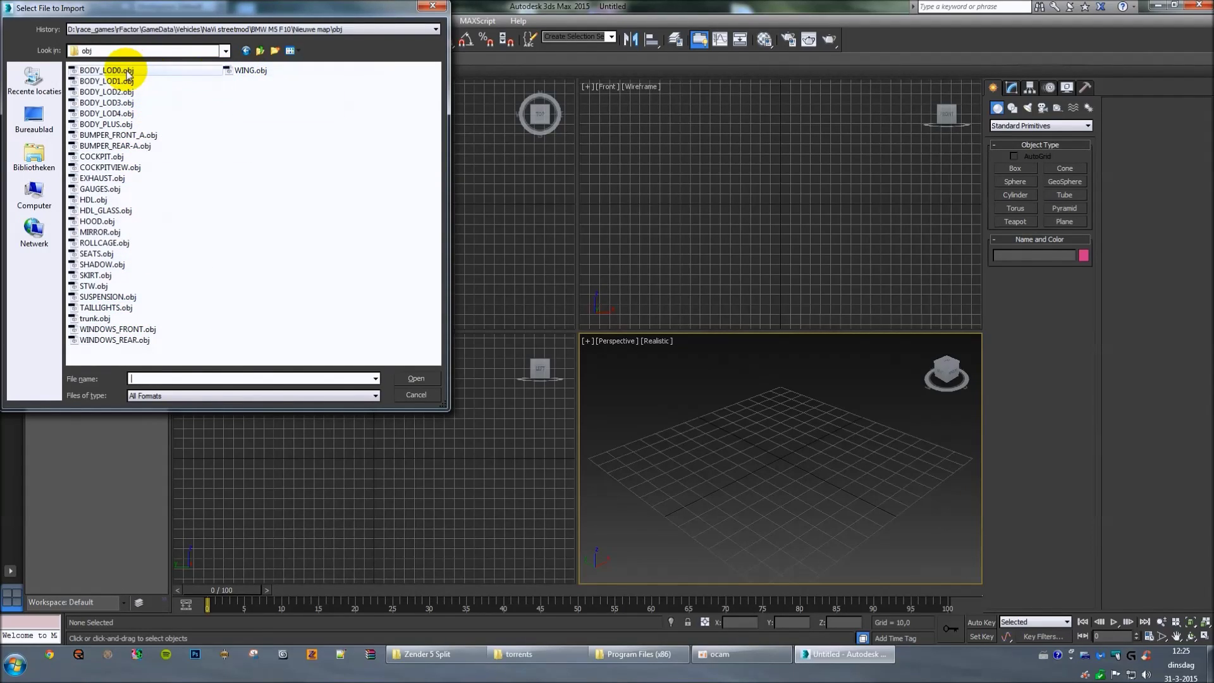
double_click(129, 74)
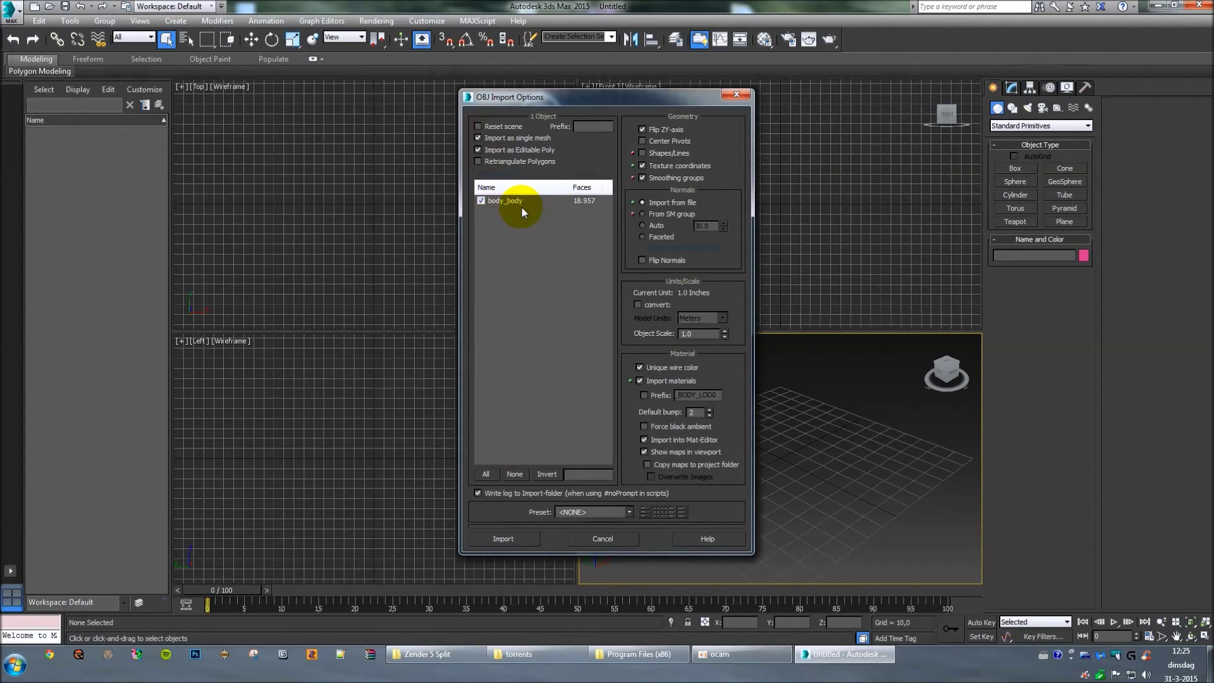
click(533, 546)
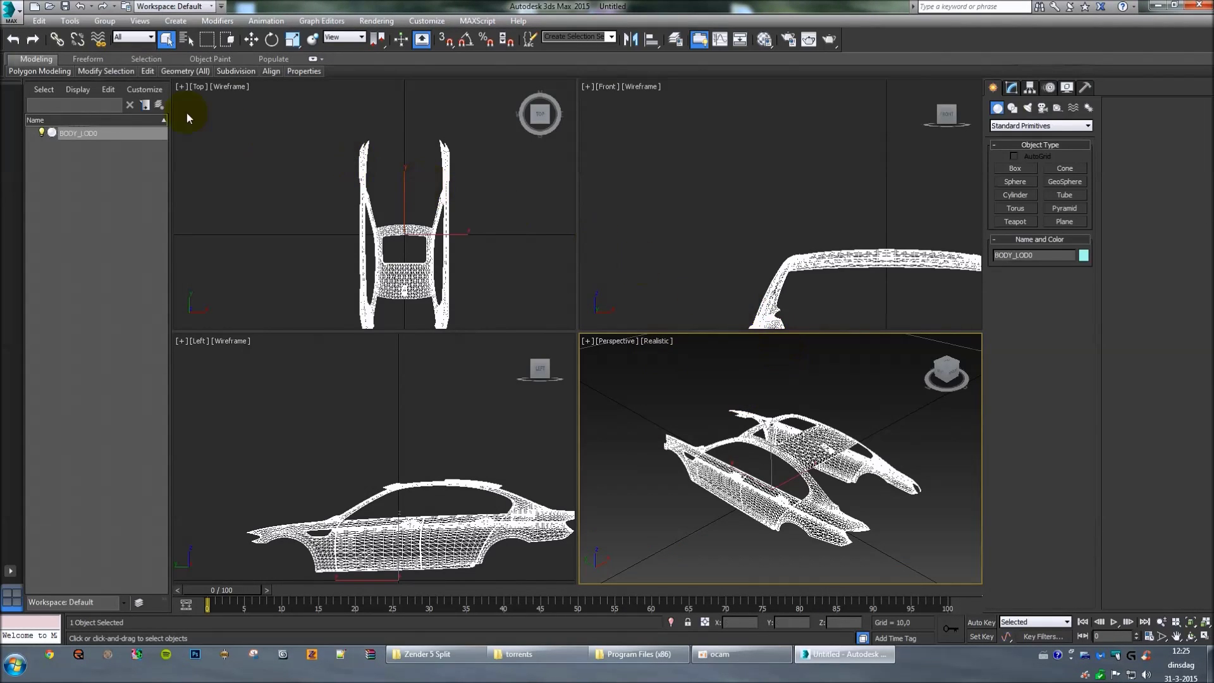
Step: Import only the bumperFa_body object from BUMPER_FRONT_A.obj into the scene
click(12, 11)
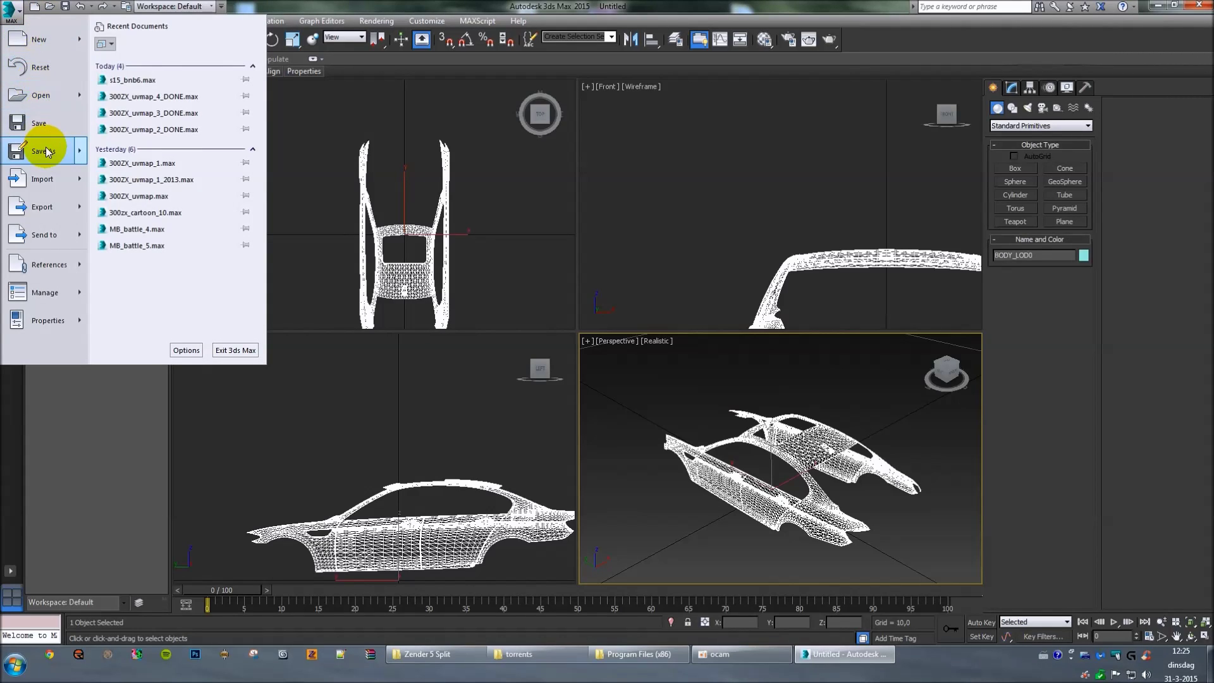
click(44, 180)
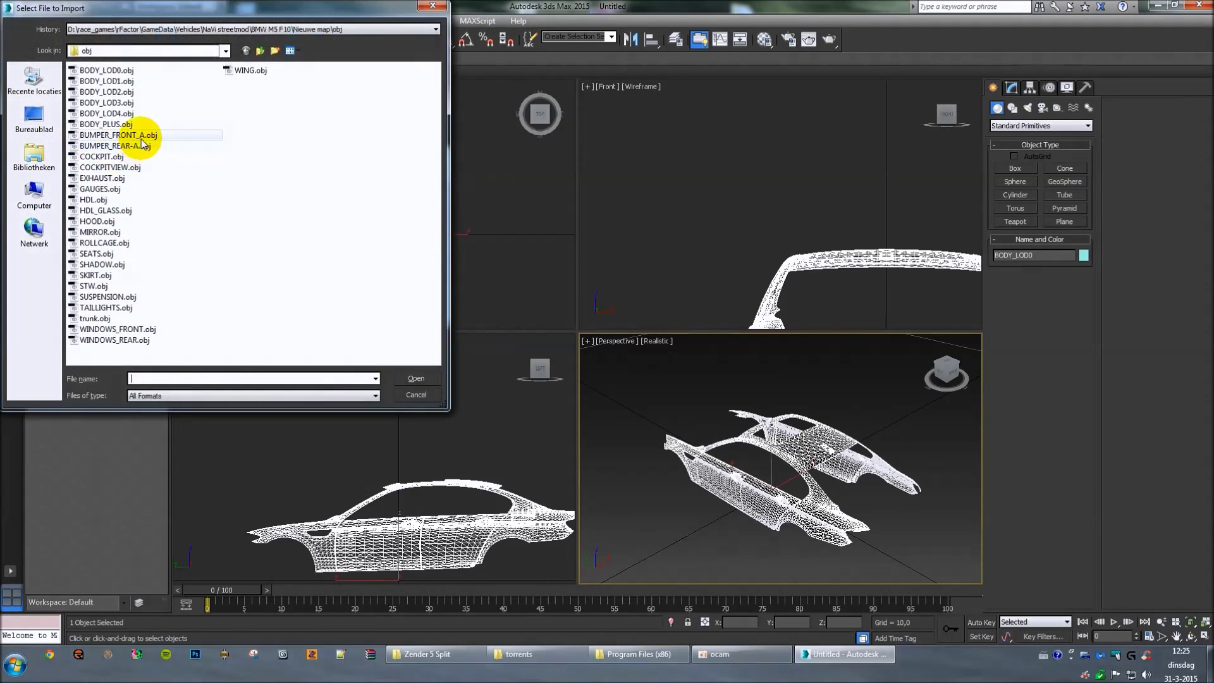
double_click(124, 135)
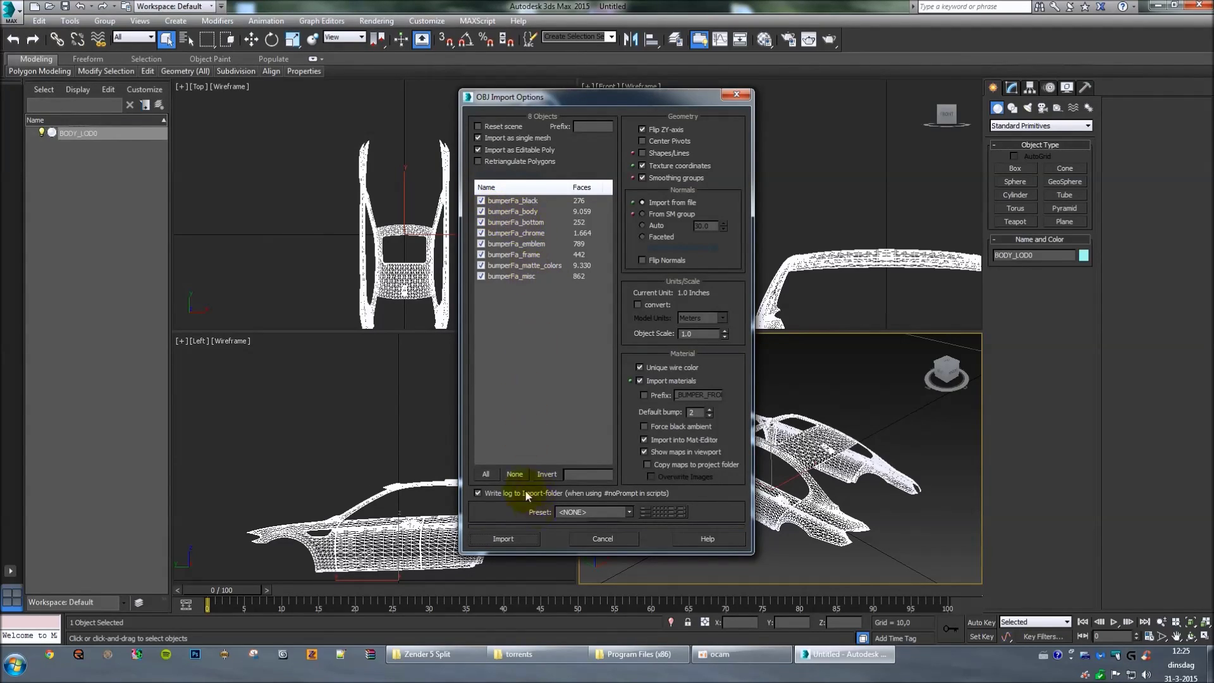
click(482, 211)
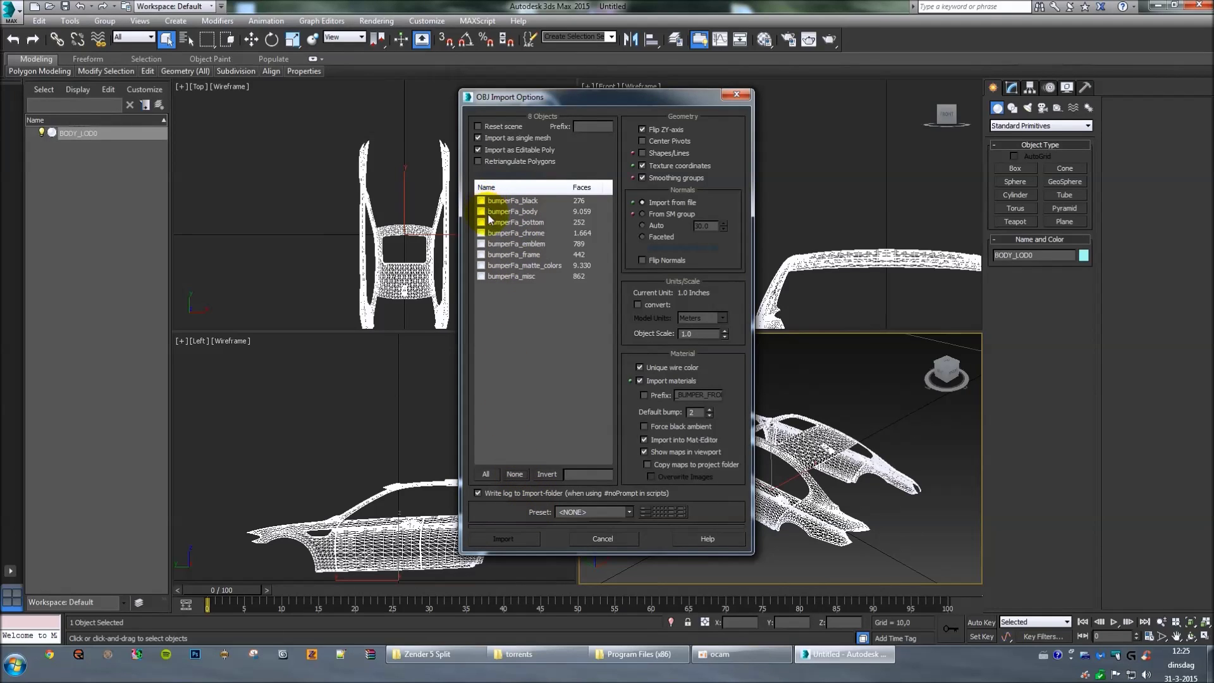
click(526, 534)
key(z)
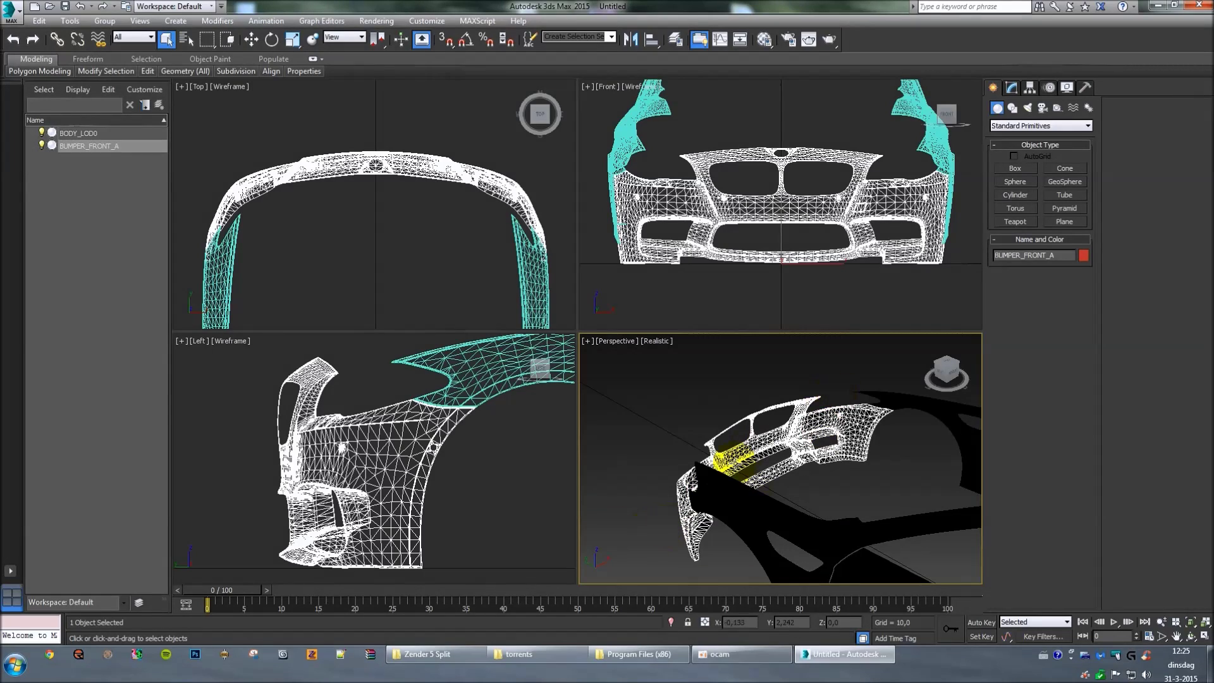
Step: Import only the bumperRa_body object from BUMPER_REAR-A.obj into the scene
click(12, 11)
click(44, 180)
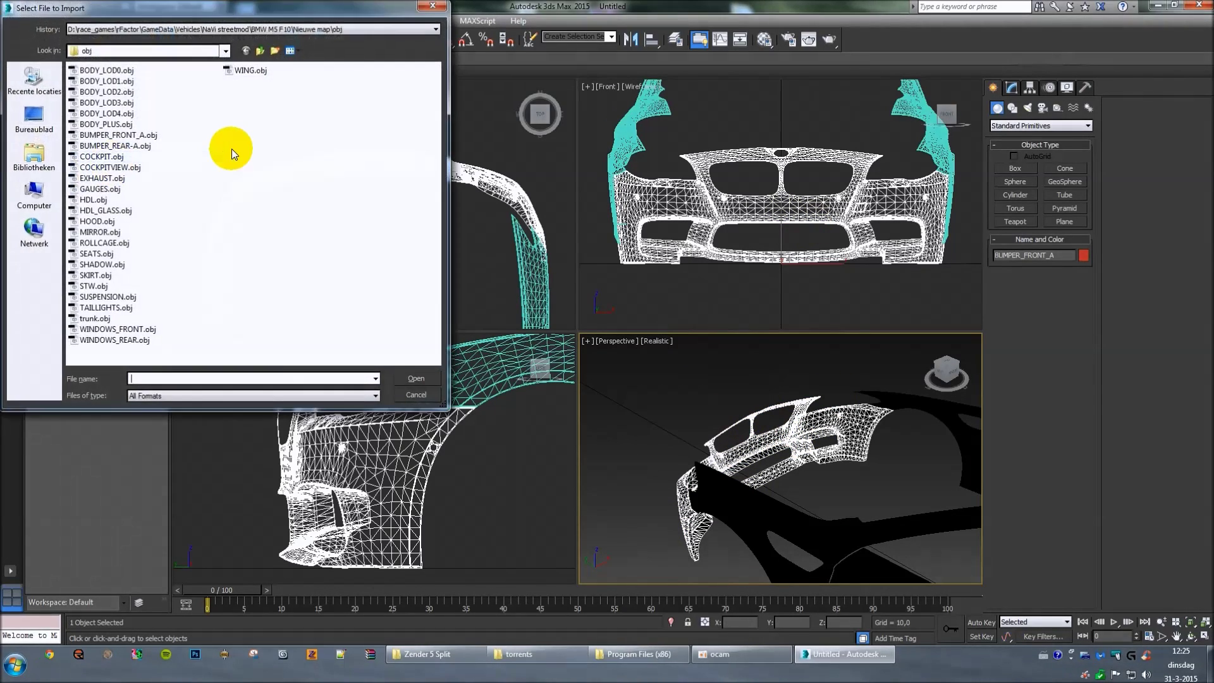
click(109, 146)
double_click(109, 147)
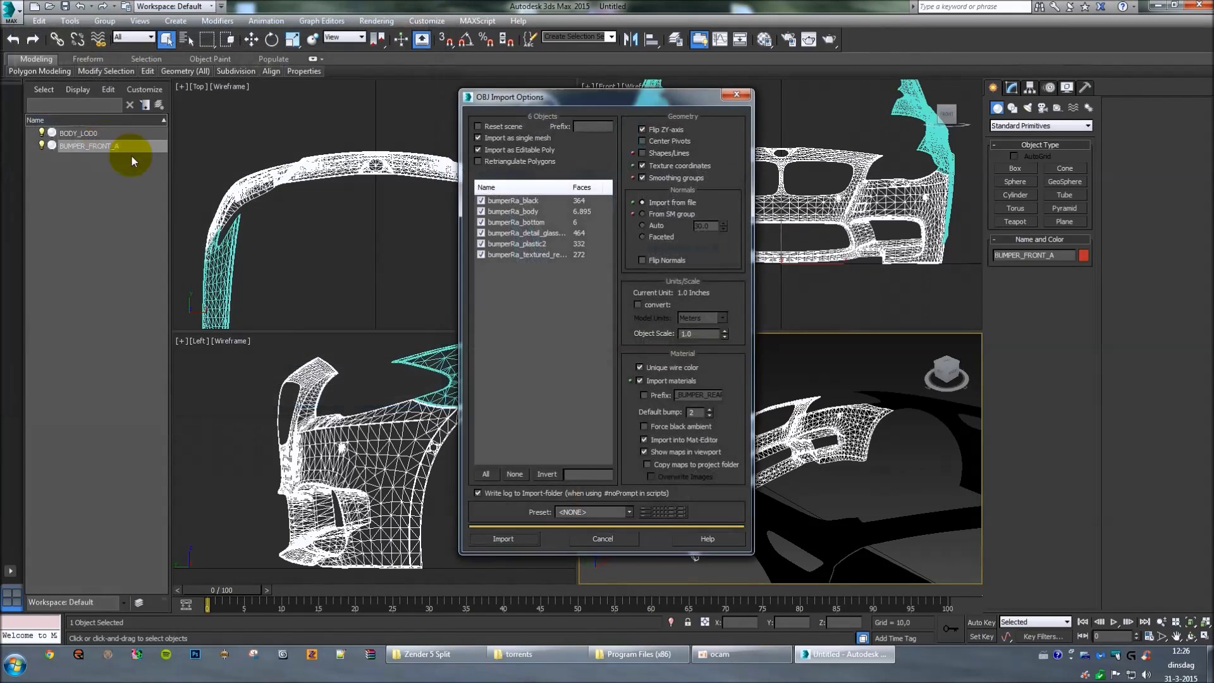
click(514, 474)
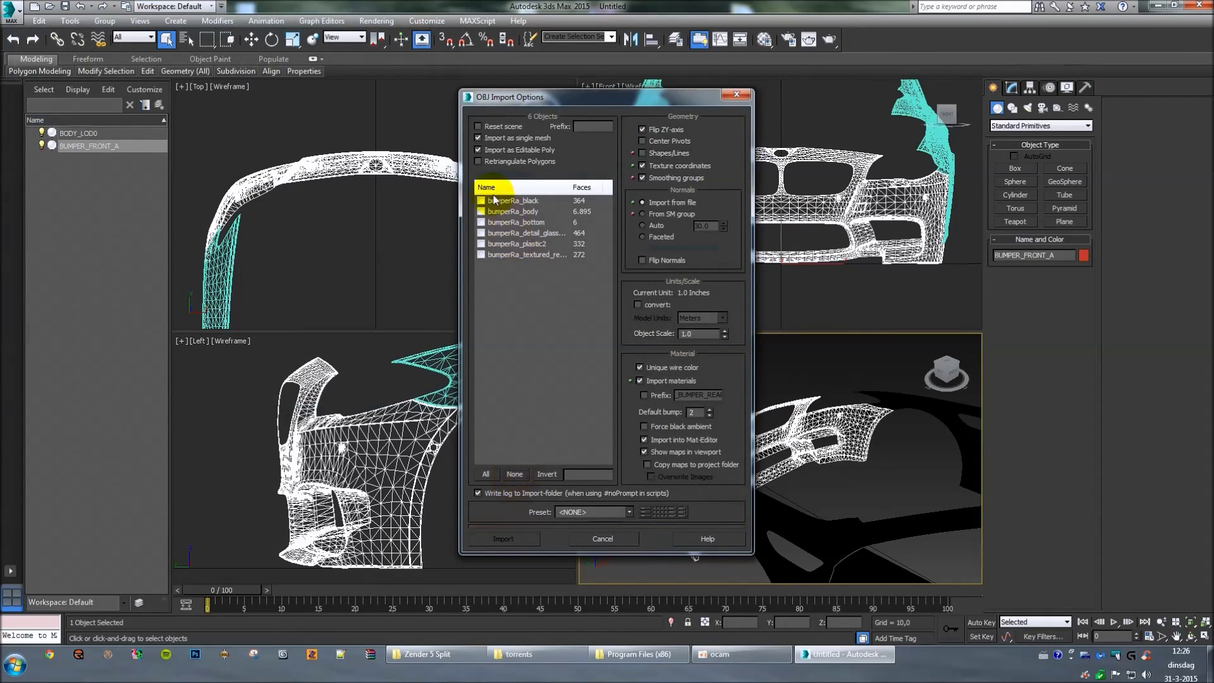
click(481, 211)
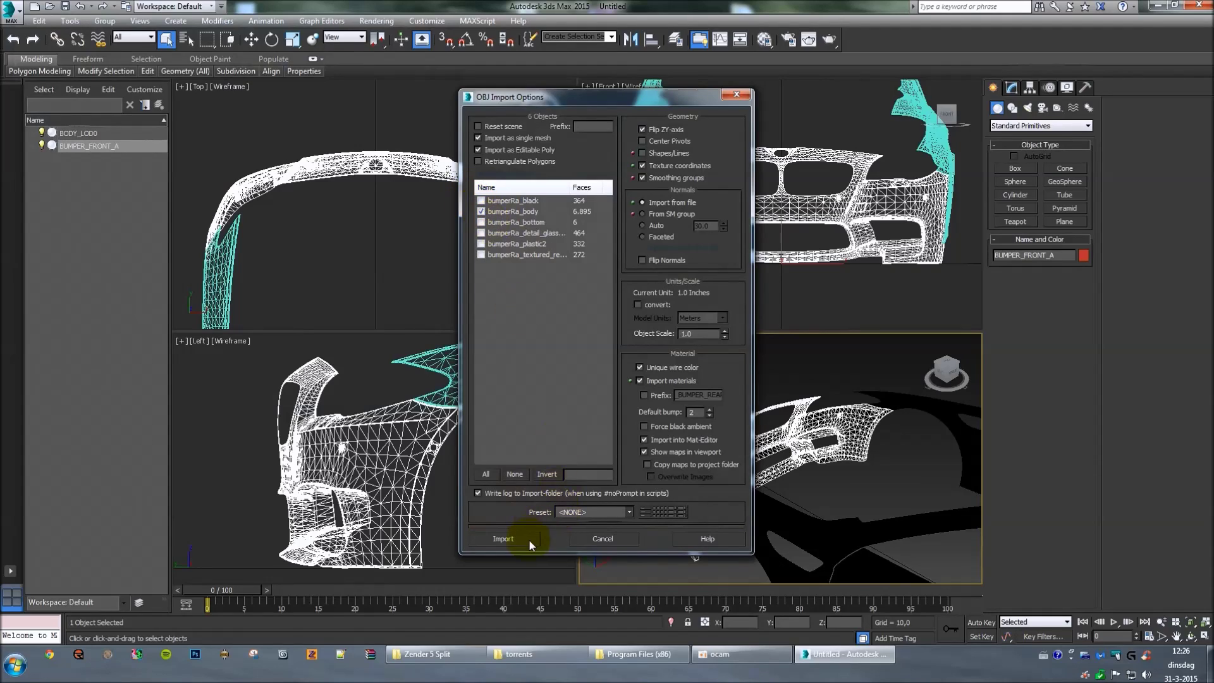
click(531, 536)
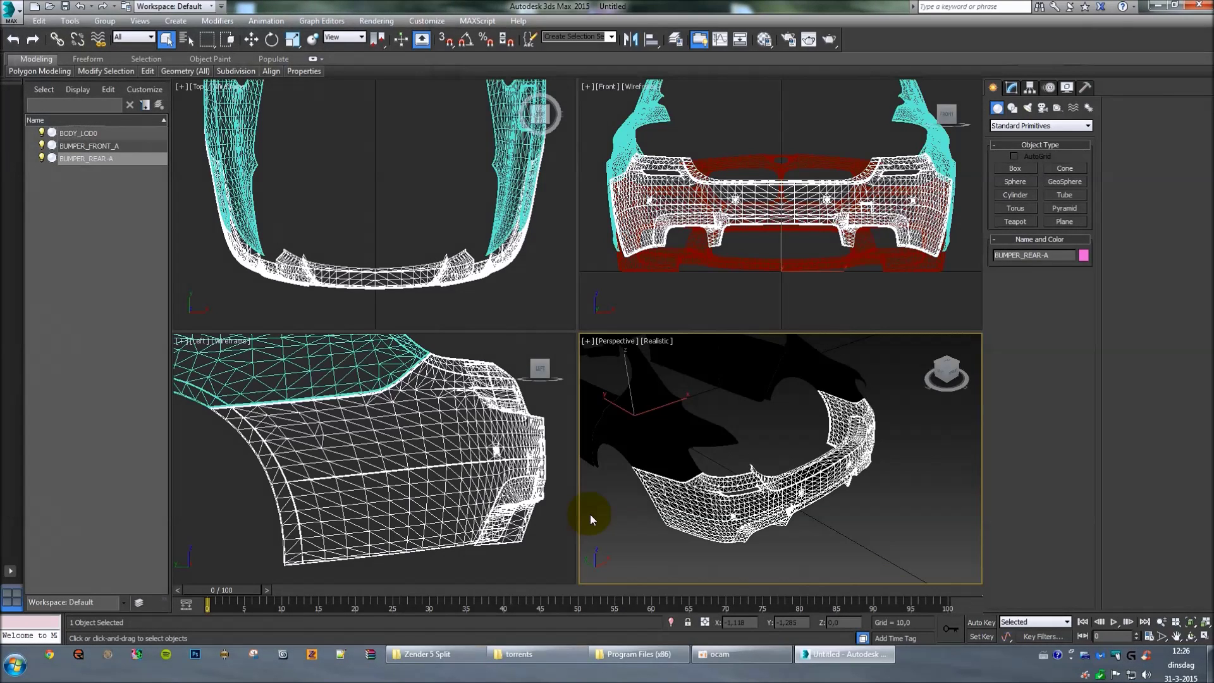
Step: Import HOOD.obj with only the hooda_body object included, leaving out hooda_black
click(11, 11)
click(42, 180)
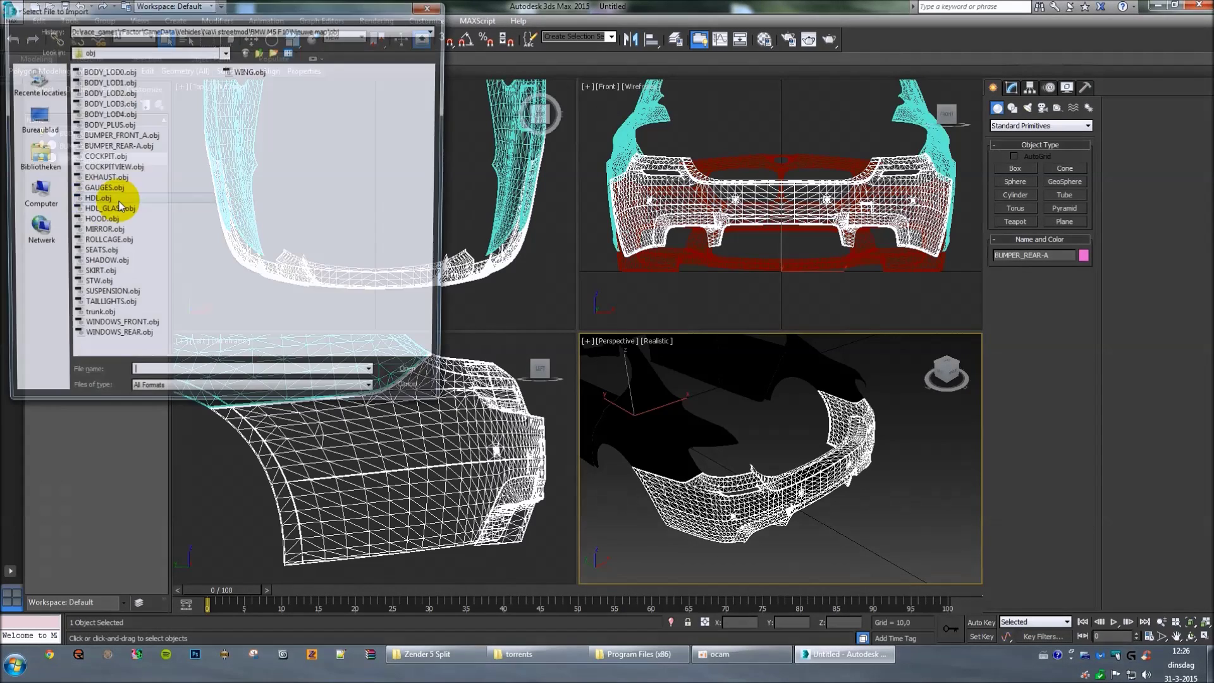
click(108, 222)
double_click(108, 221)
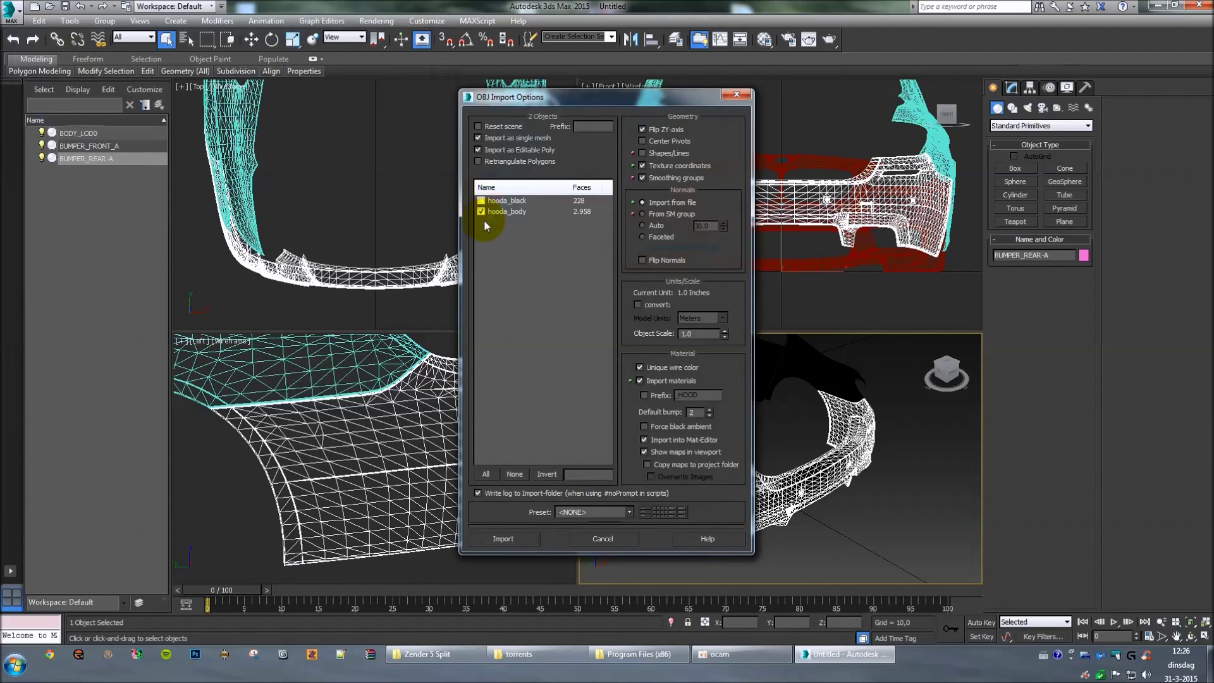
click(522, 537)
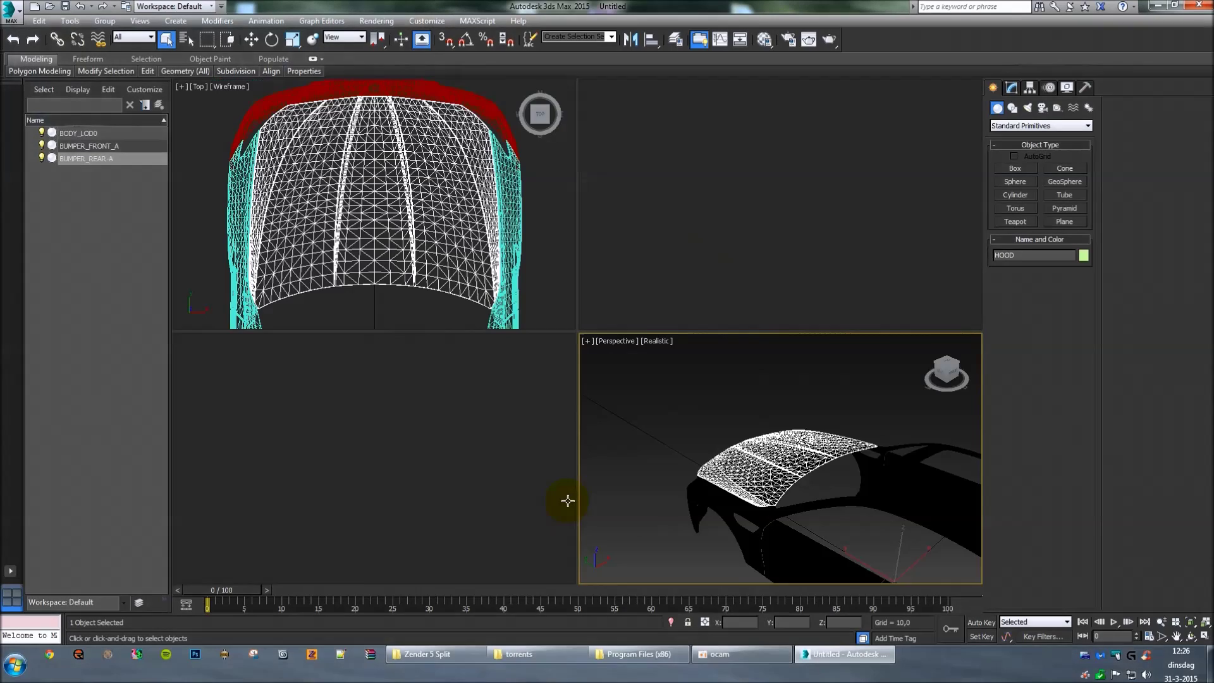
Step: Import trunk.obj with only the trunk_body object included
click(11, 11)
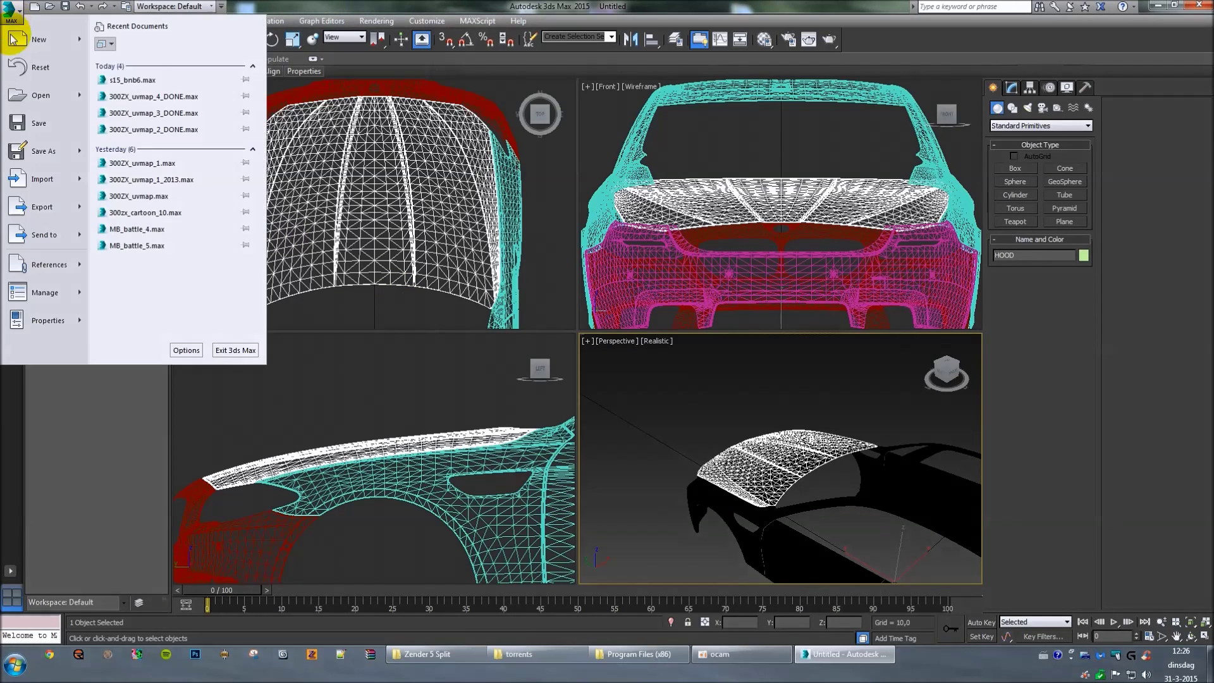
click(28, 183)
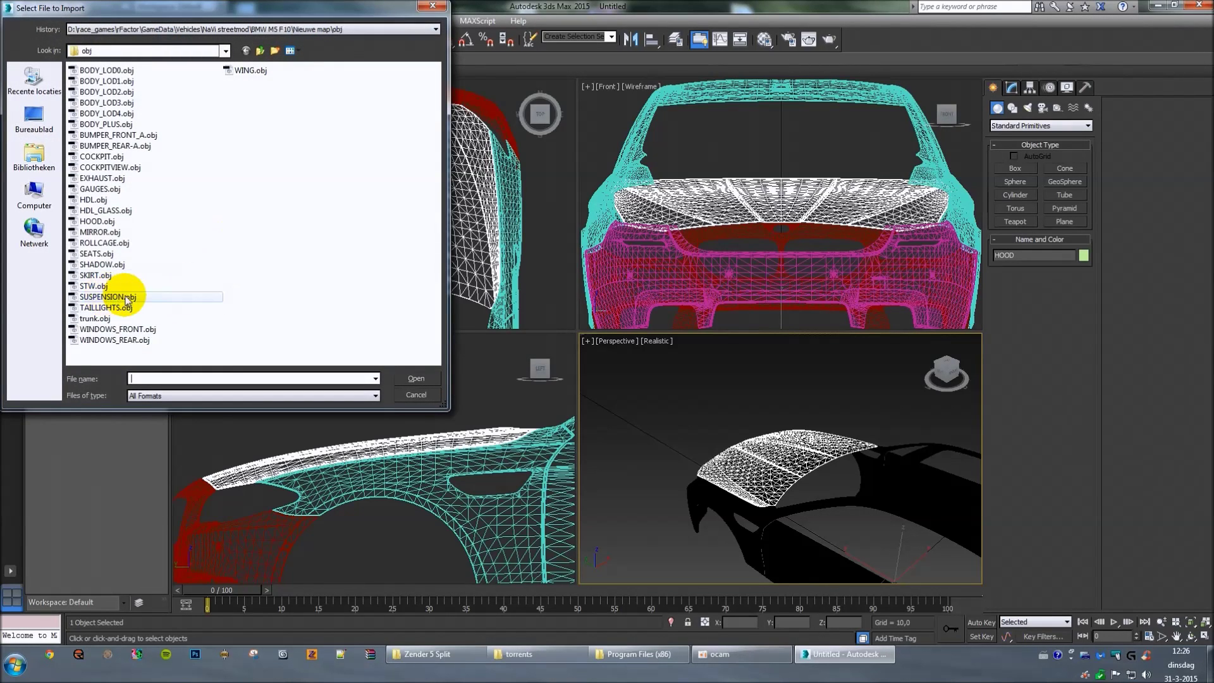
click(98, 320)
double_click(98, 319)
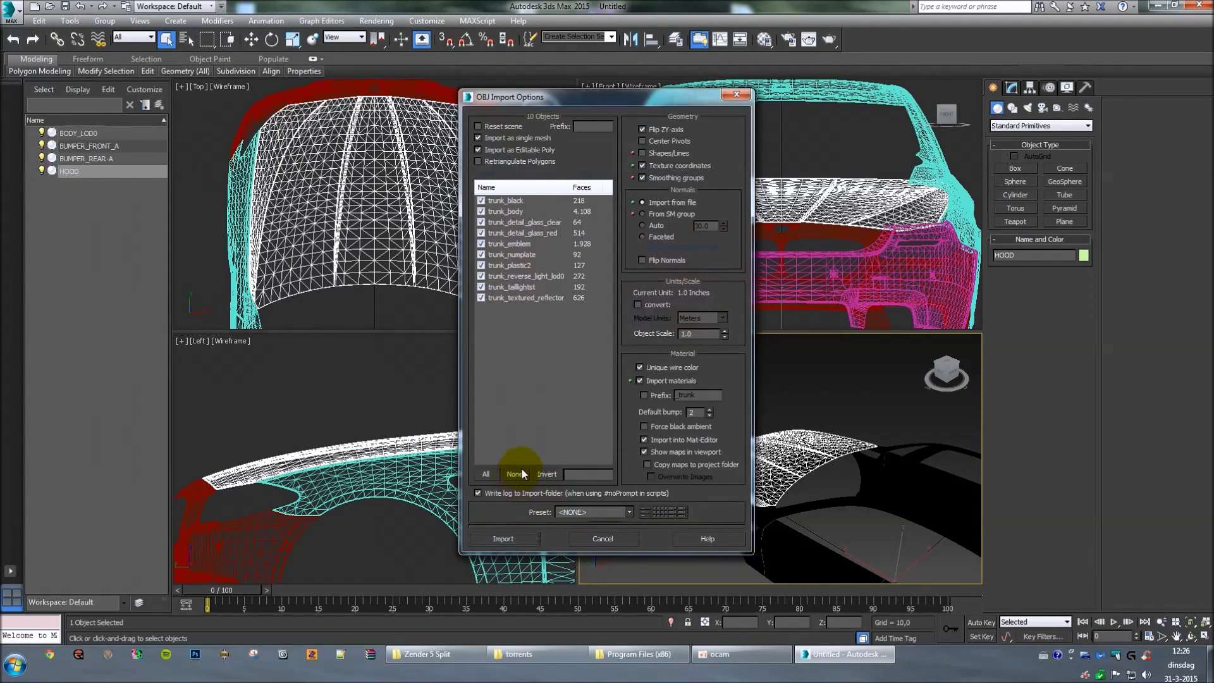
click(515, 474)
click(481, 212)
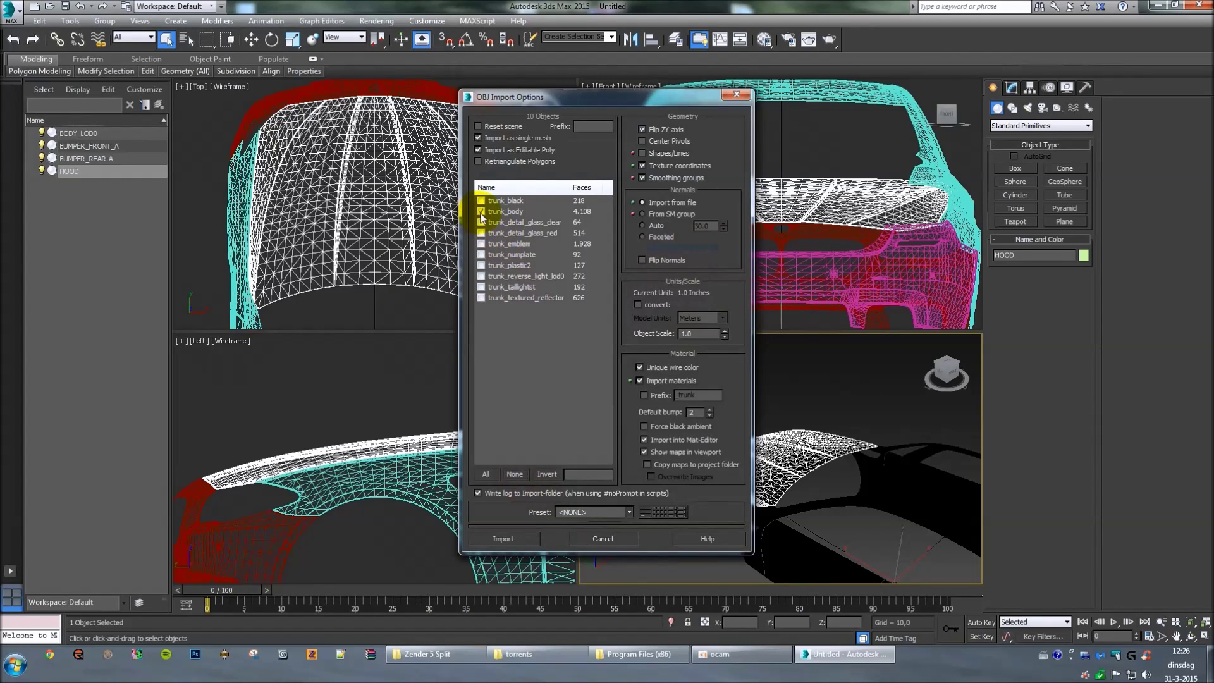
click(502, 537)
Step: Maximize the Perspective viewport and inspect the whole assembled car body from the side
scroll(764, 529, down, 4)
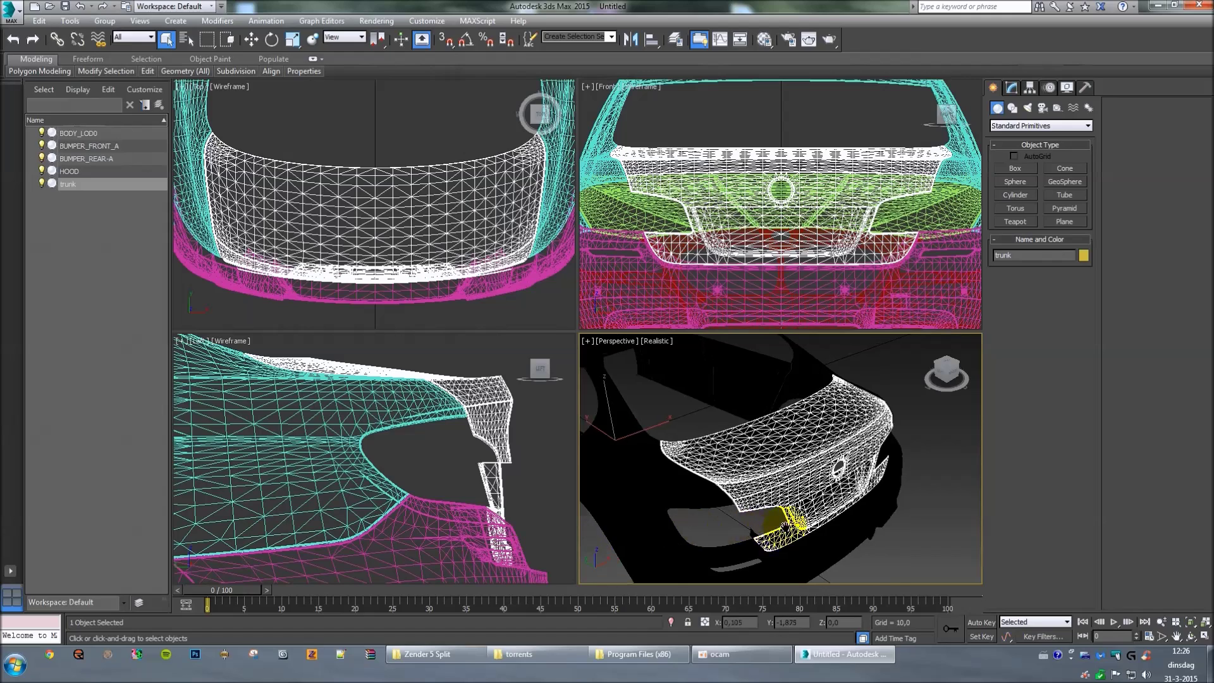
middle_drag(784, 495, 727, 474)
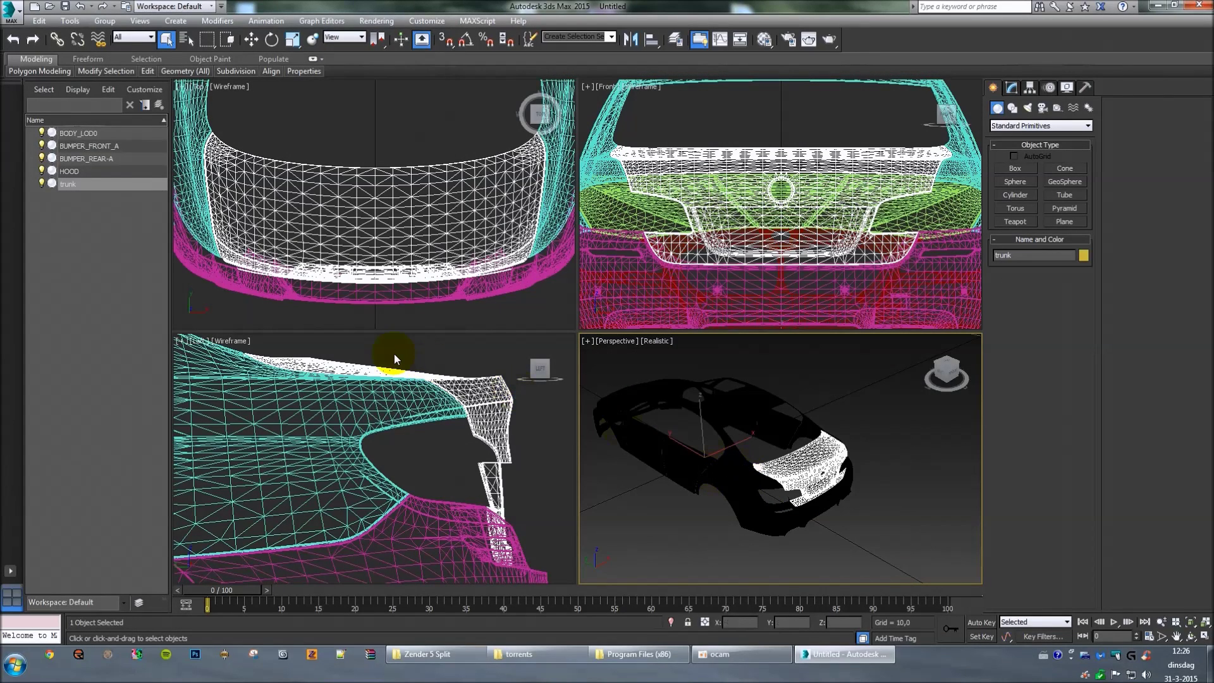
mouse_move(946, 373)
mouse_down()
mouse_move(911, 370)
mouse_move(954, 387)
mouse_move(946, 370)
mouse_up()
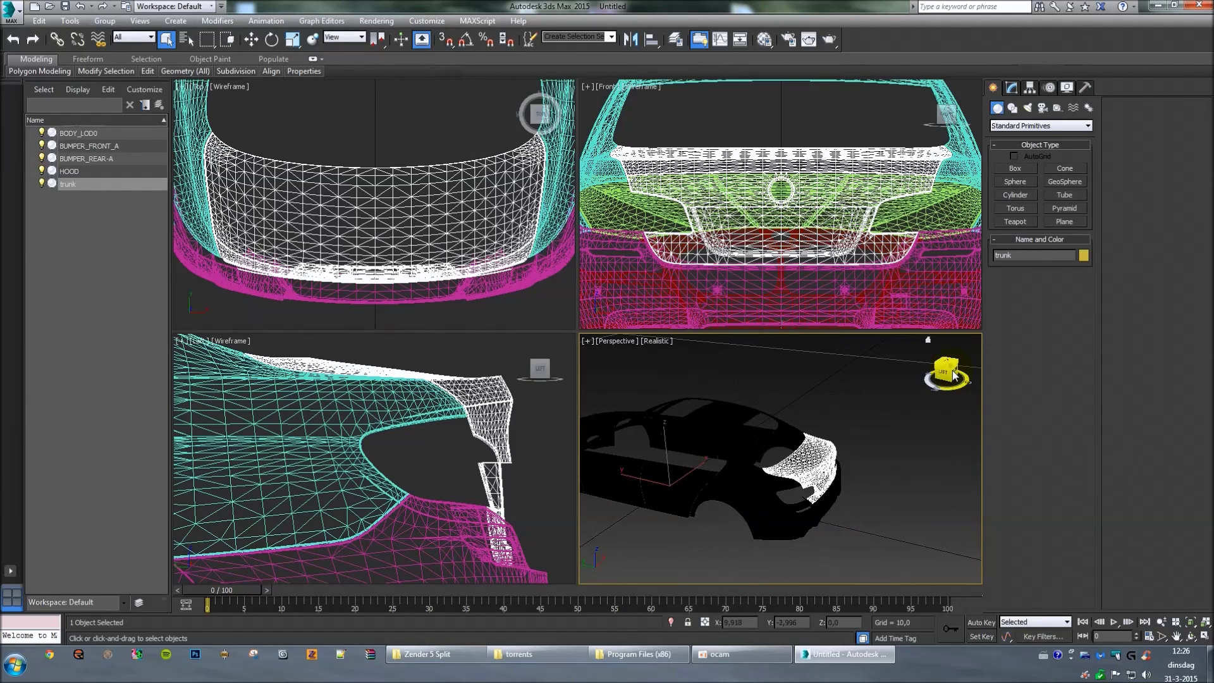
click(1206, 623)
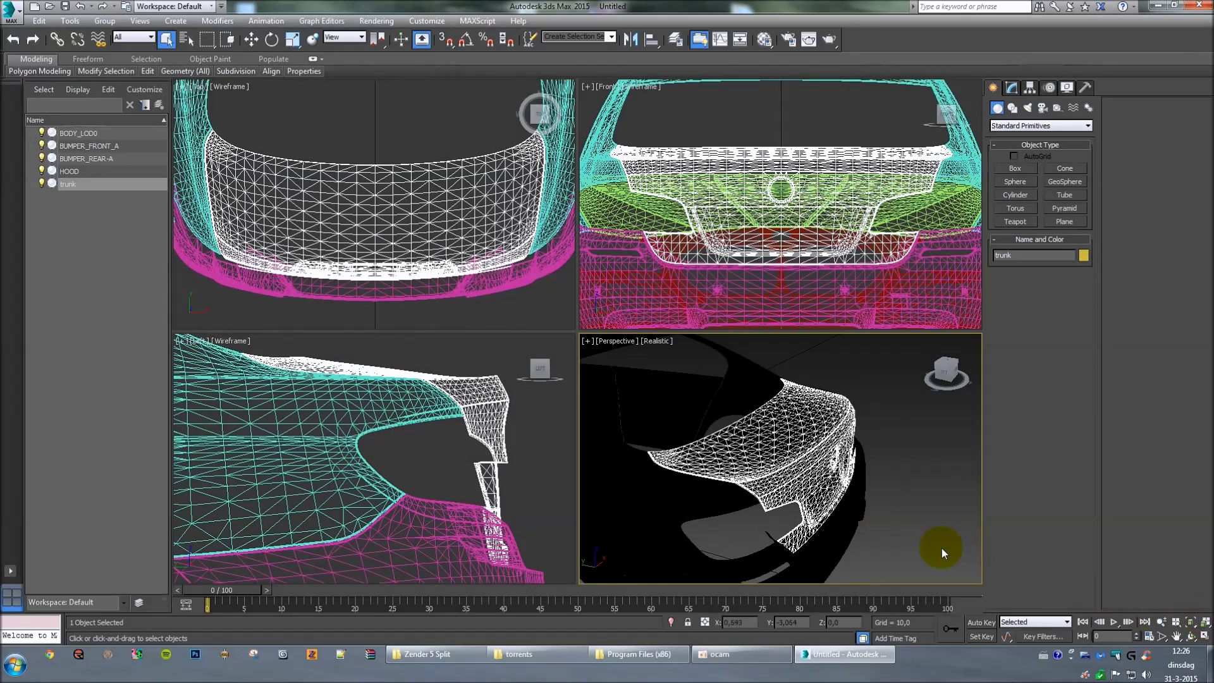
click(1204, 637)
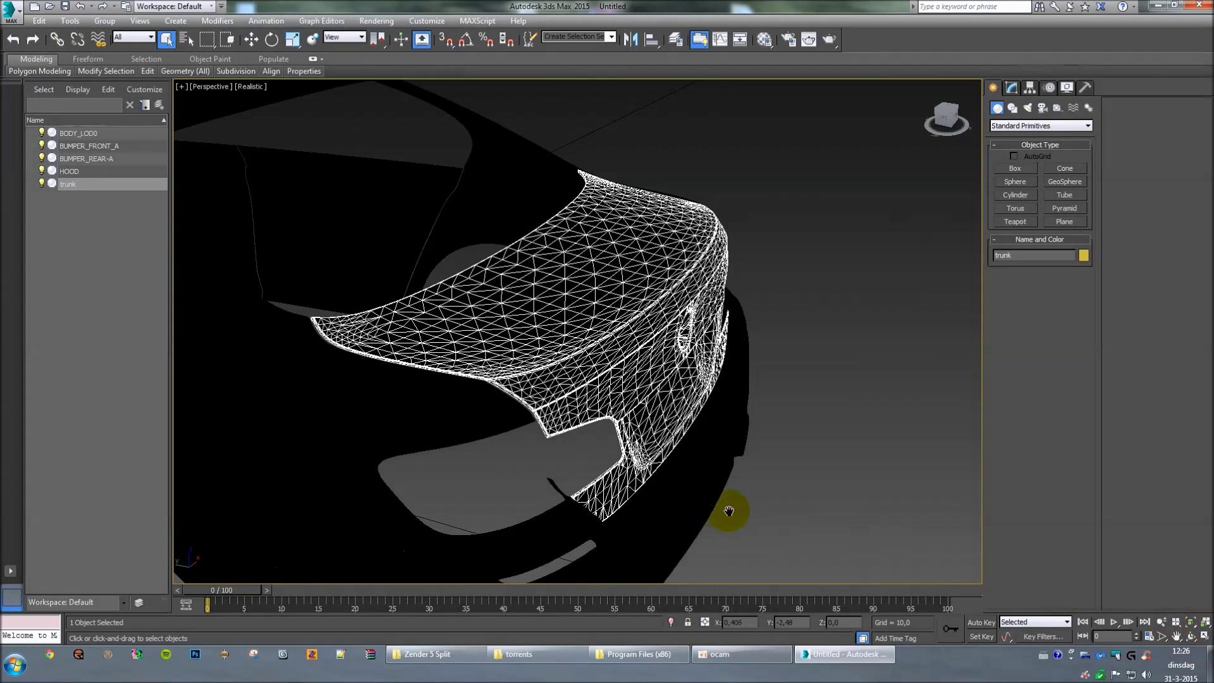
scroll(731, 510, down, 5)
drag(946, 120, 947, 122)
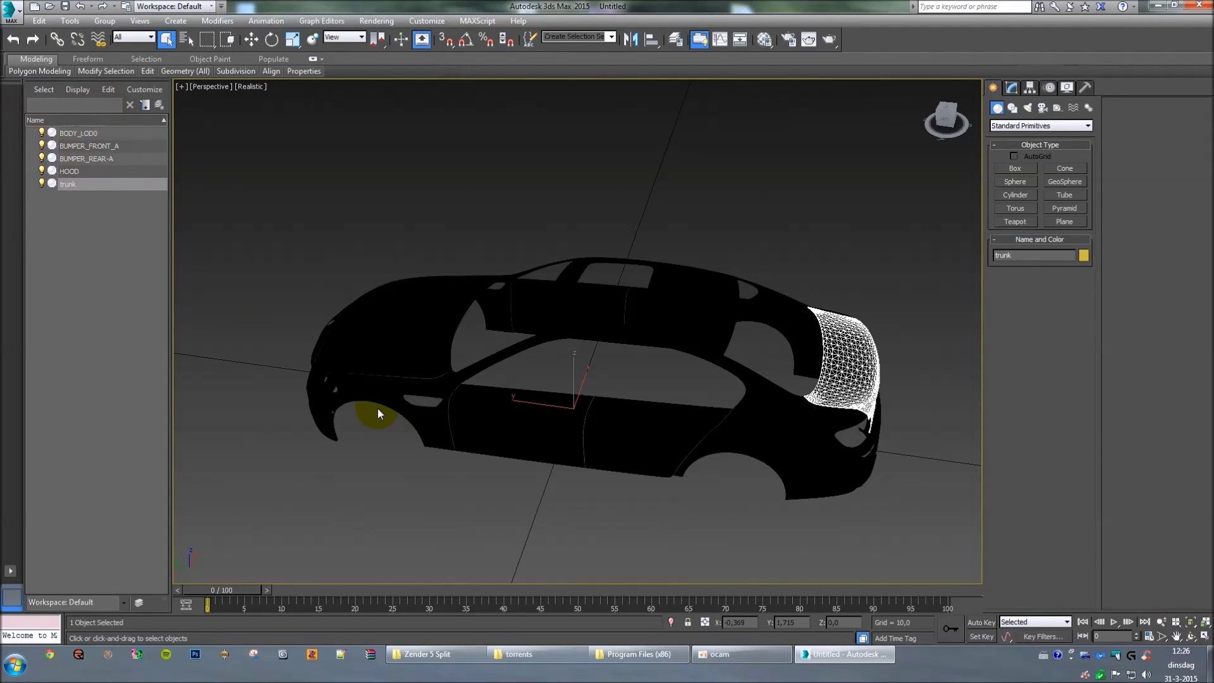
Step: Select all five car parts and set the diffuse color of the body material to bright cyan
key(ctrl+a)
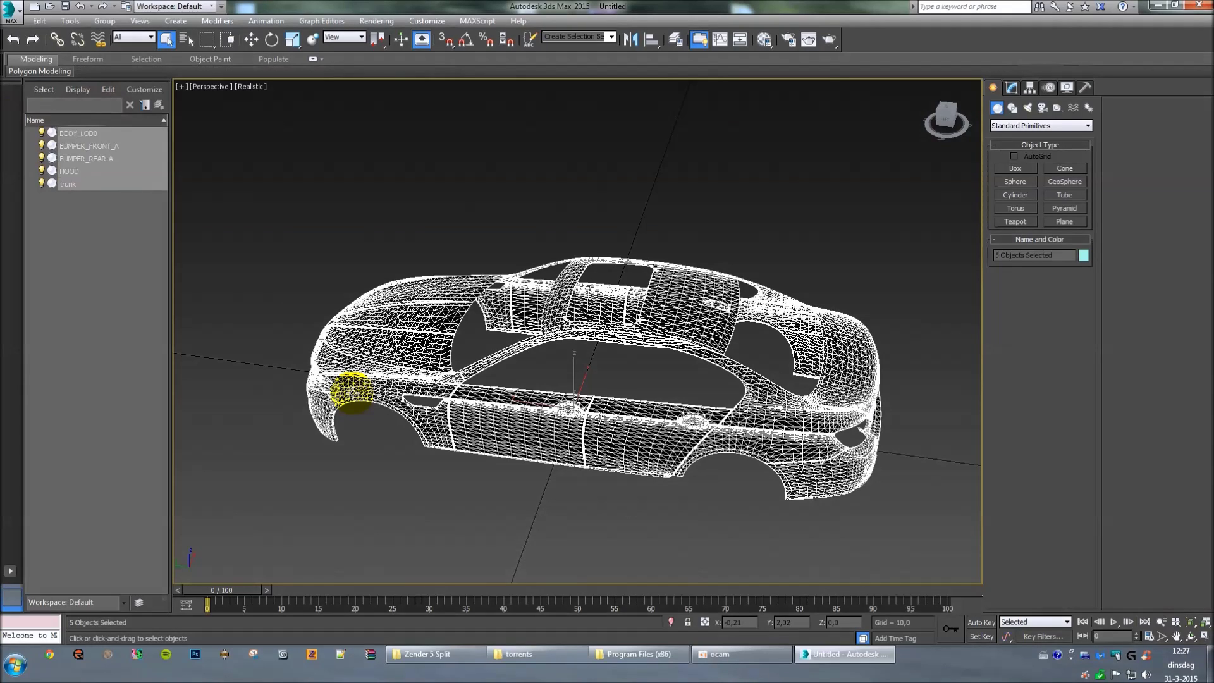
key(m)
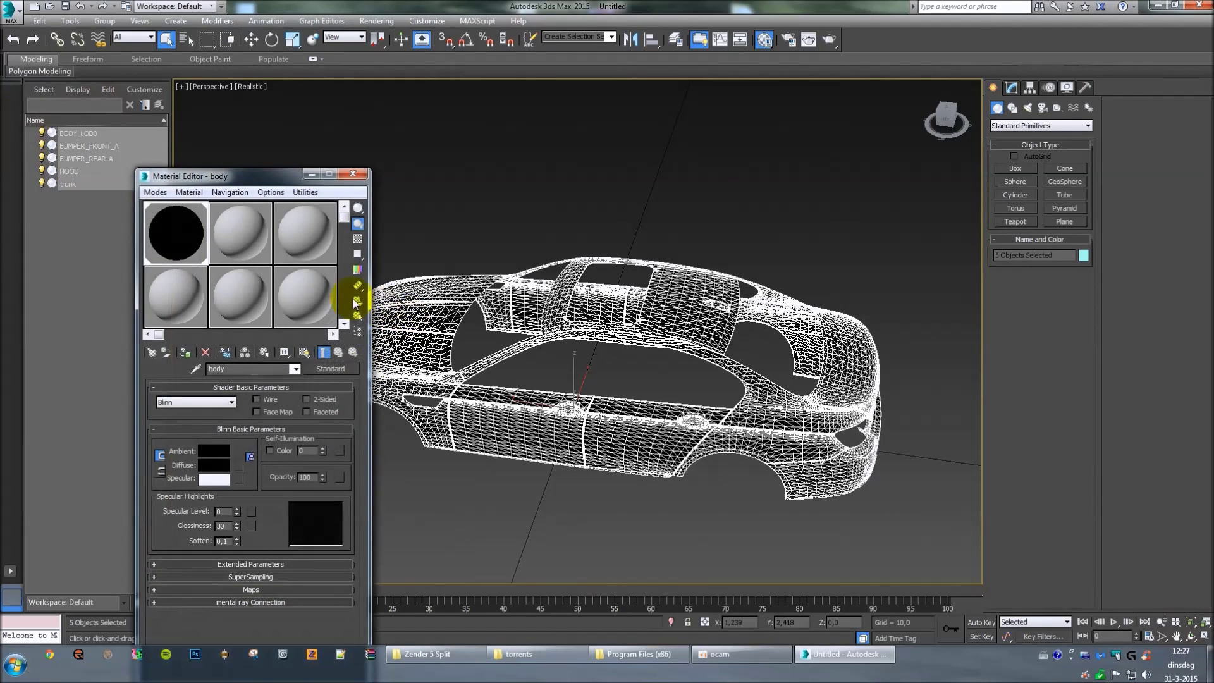
click(234, 466)
drag(319, 130, 303, 88)
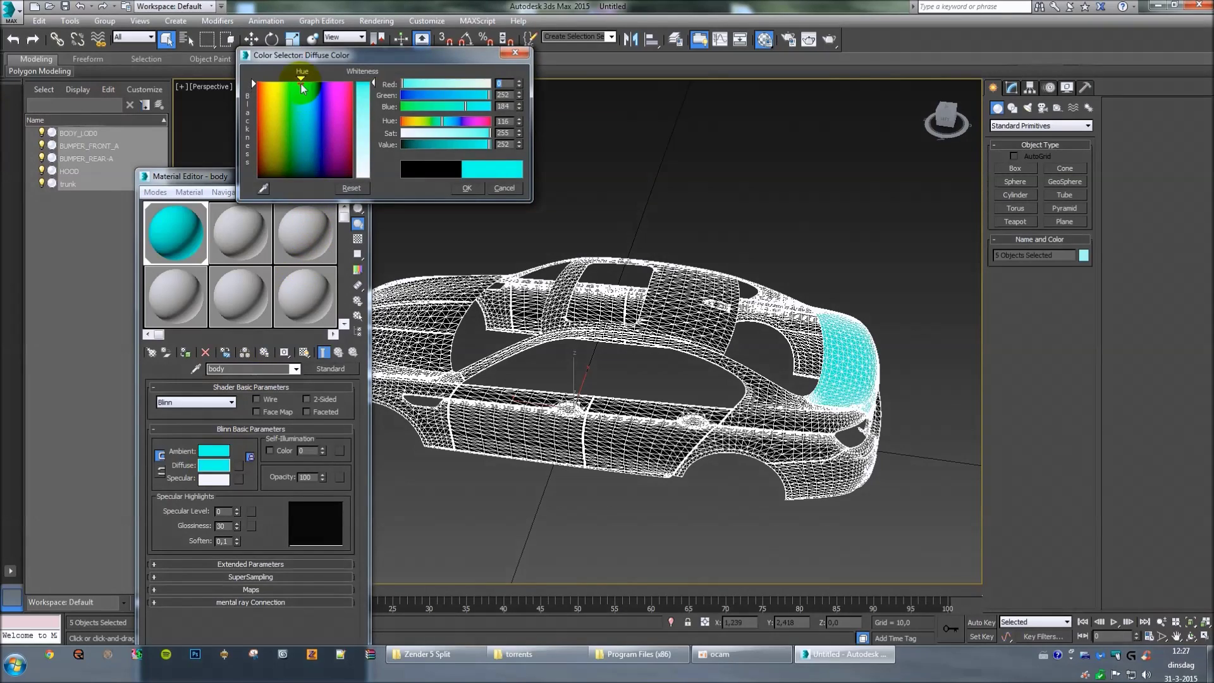
click(467, 188)
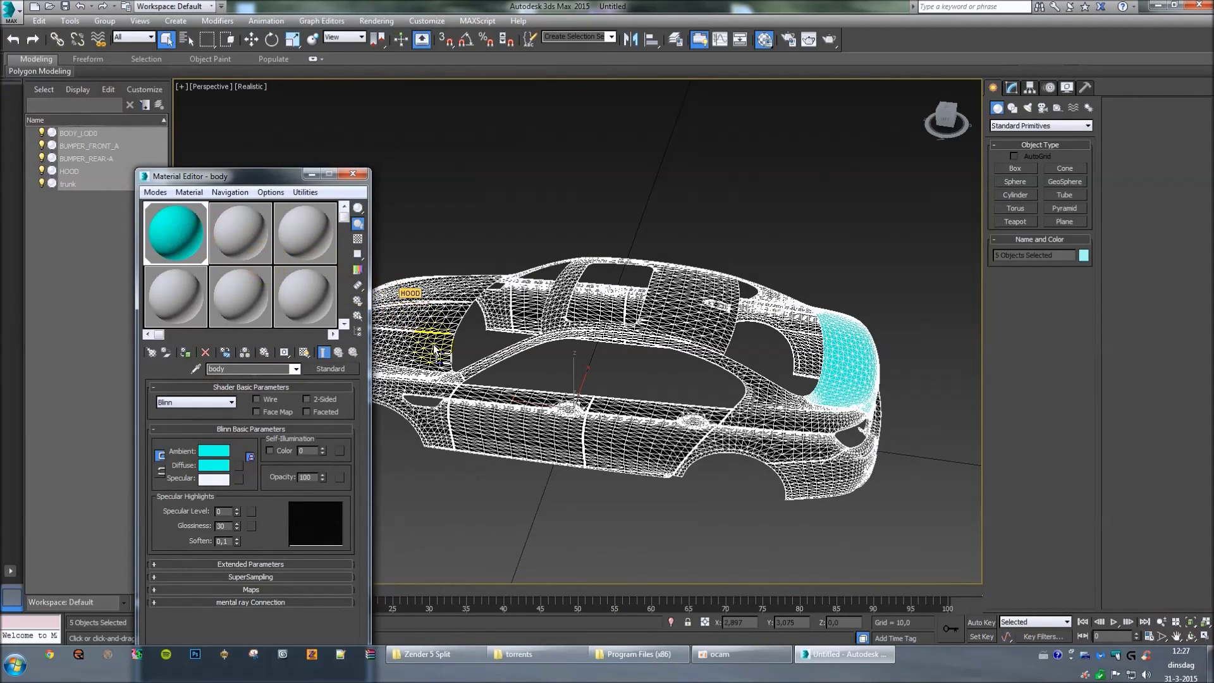
Step: Assign the cyan body material to all selected car parts, close the Material Editor and deselect everything
drag(428, 341, 430, 342)
click(544, 336)
click(583, 347)
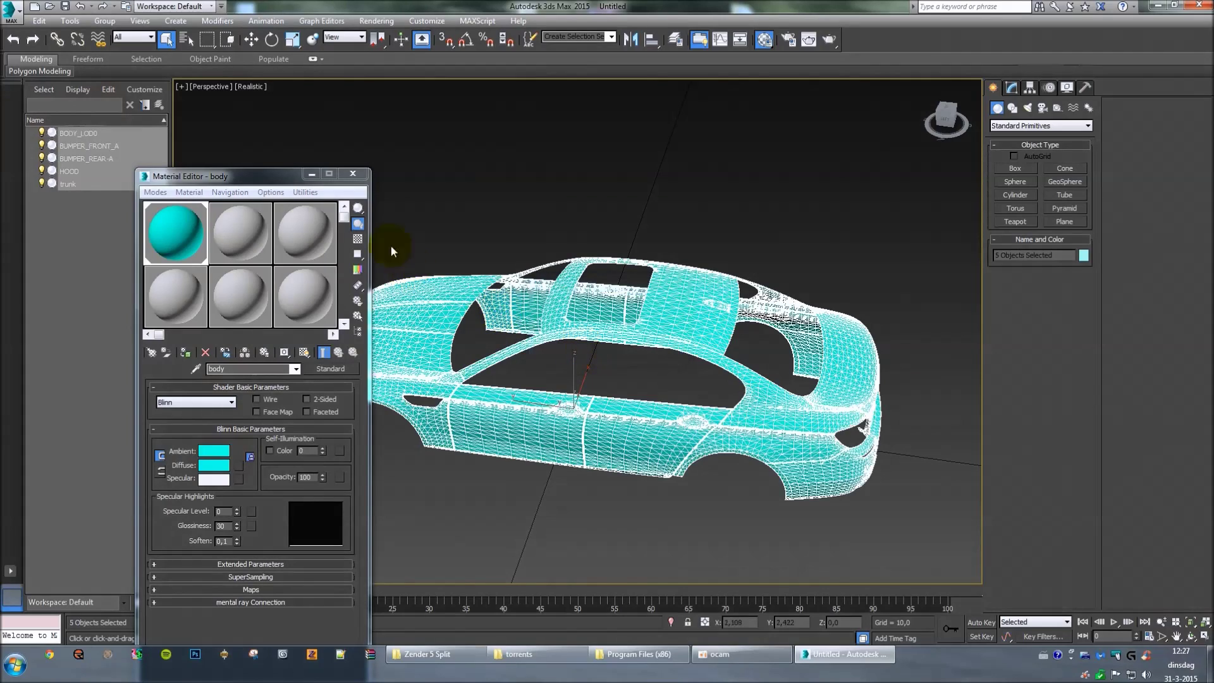
click(946, 113)
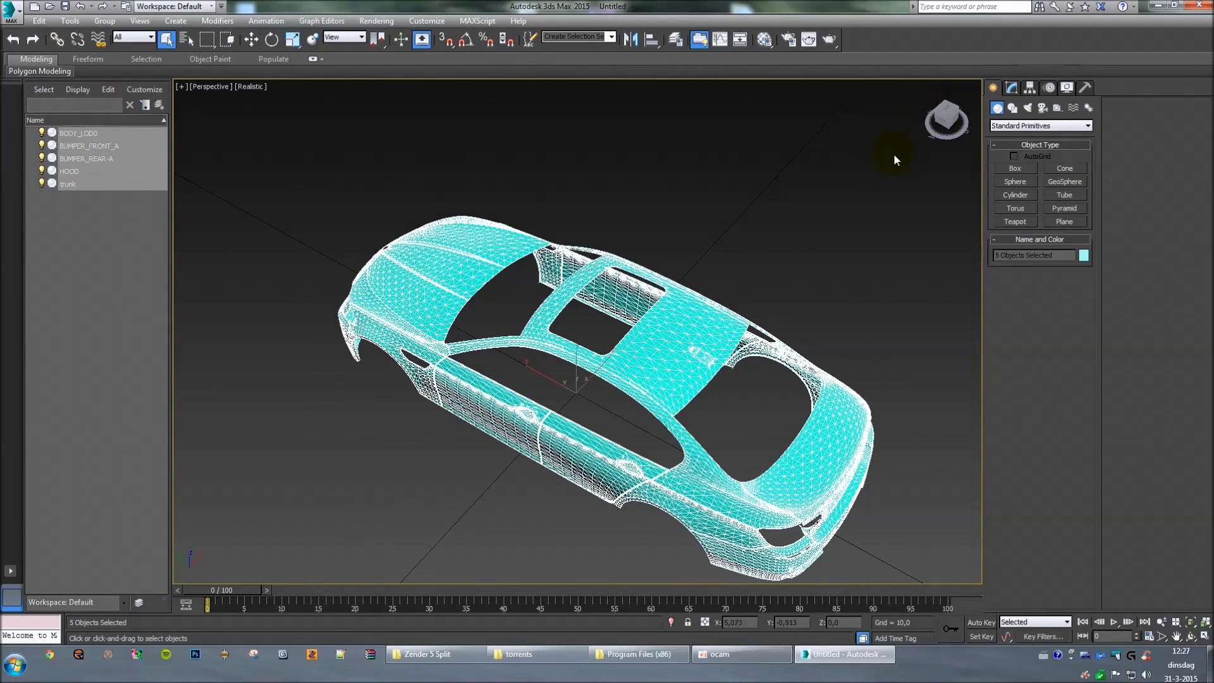
click(857, 253)
mouse_move(942, 119)
mouse_down()
mouse_move(964, 116)
mouse_move(951, 121)
mouse_up()
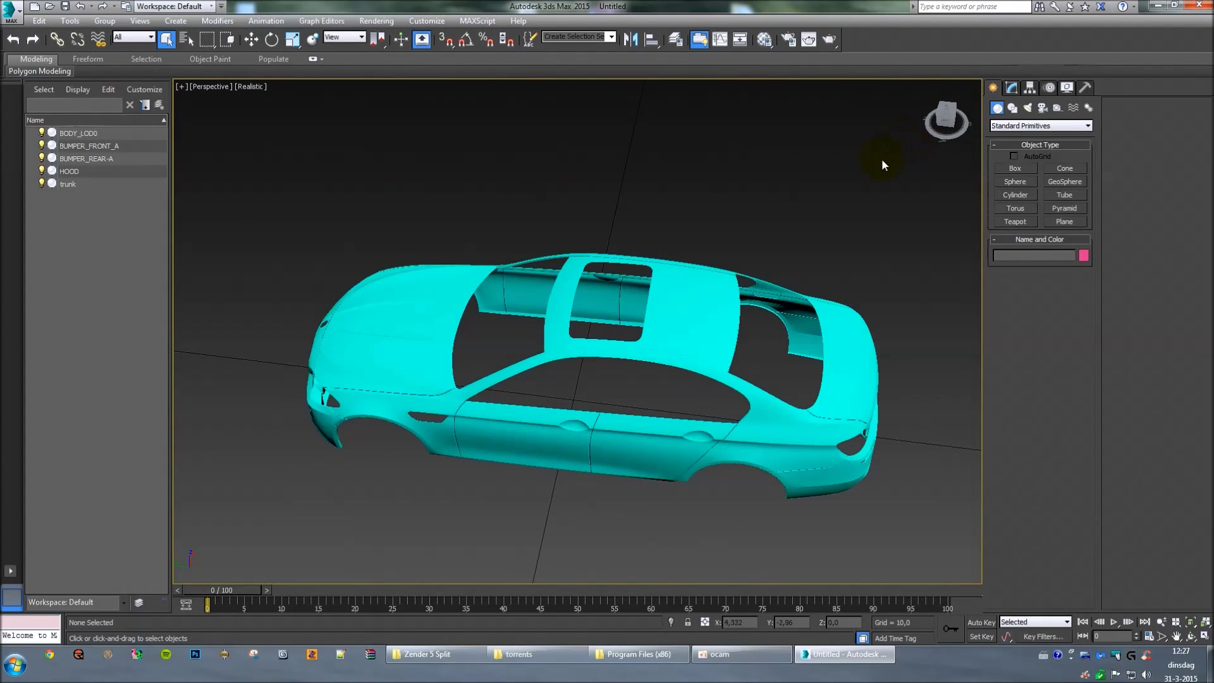
Step: Import SKIRT.obj with the two black skirt objects excluded, keeping only skirtLa_body and skirtRa_body
key(ctrl+a)
click(437, 218)
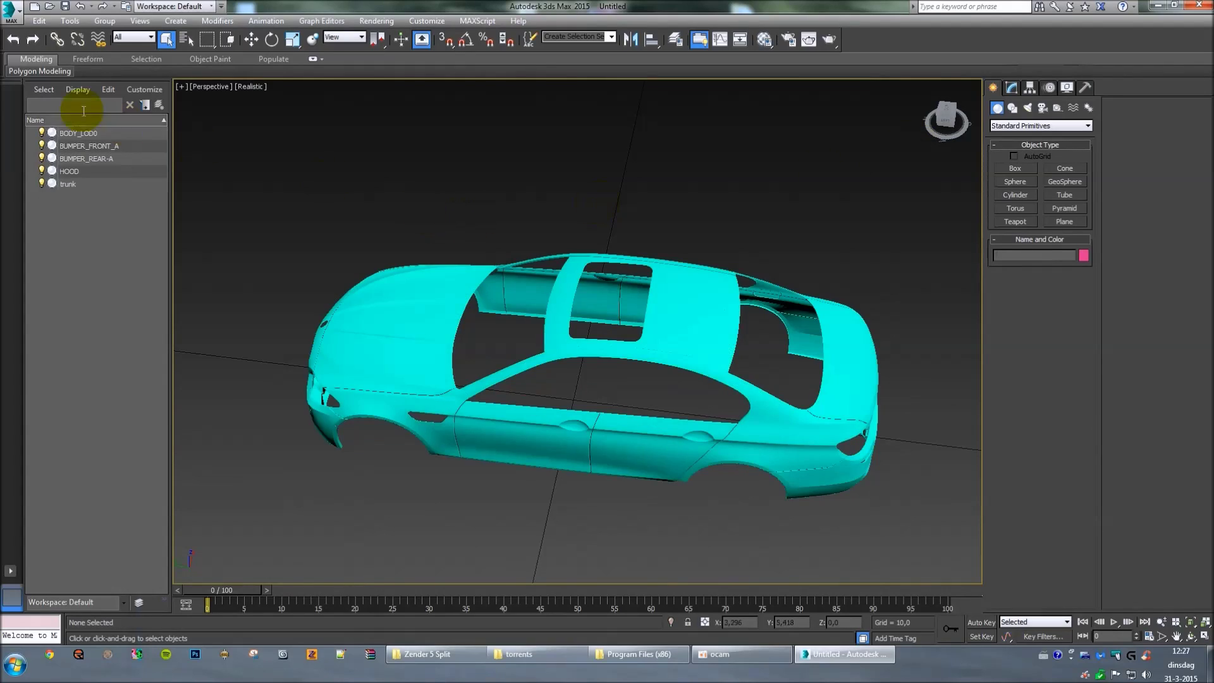
click(12, 12)
click(49, 182)
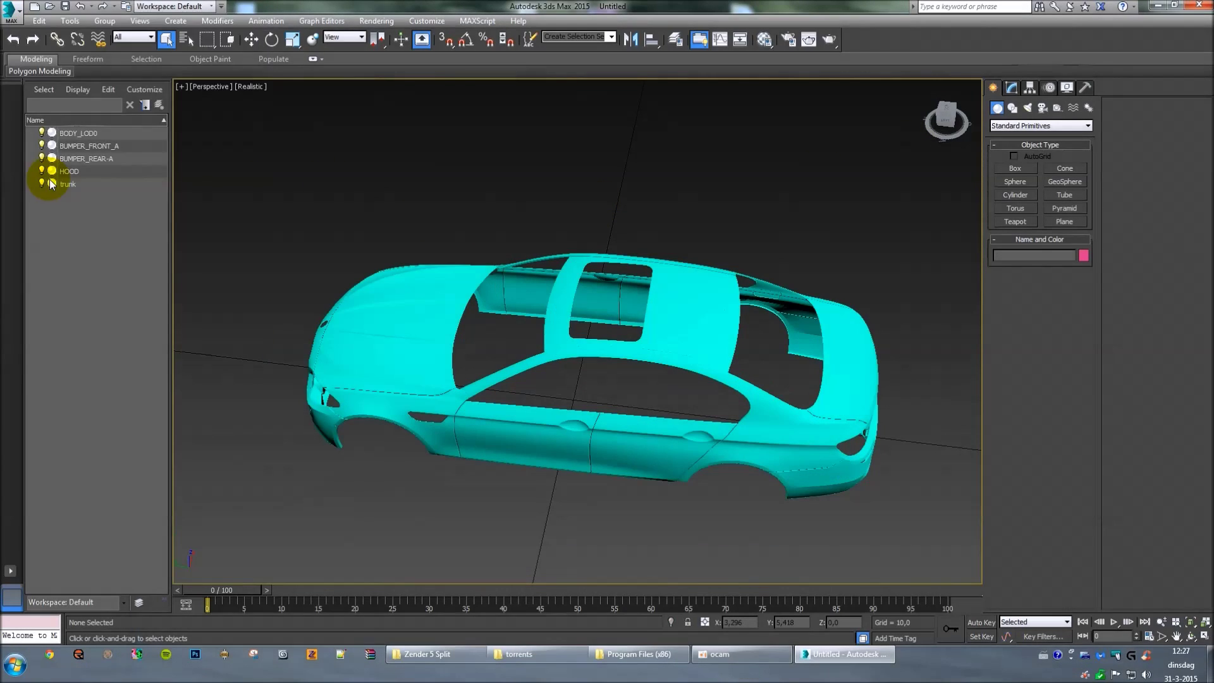
double_click(107, 278)
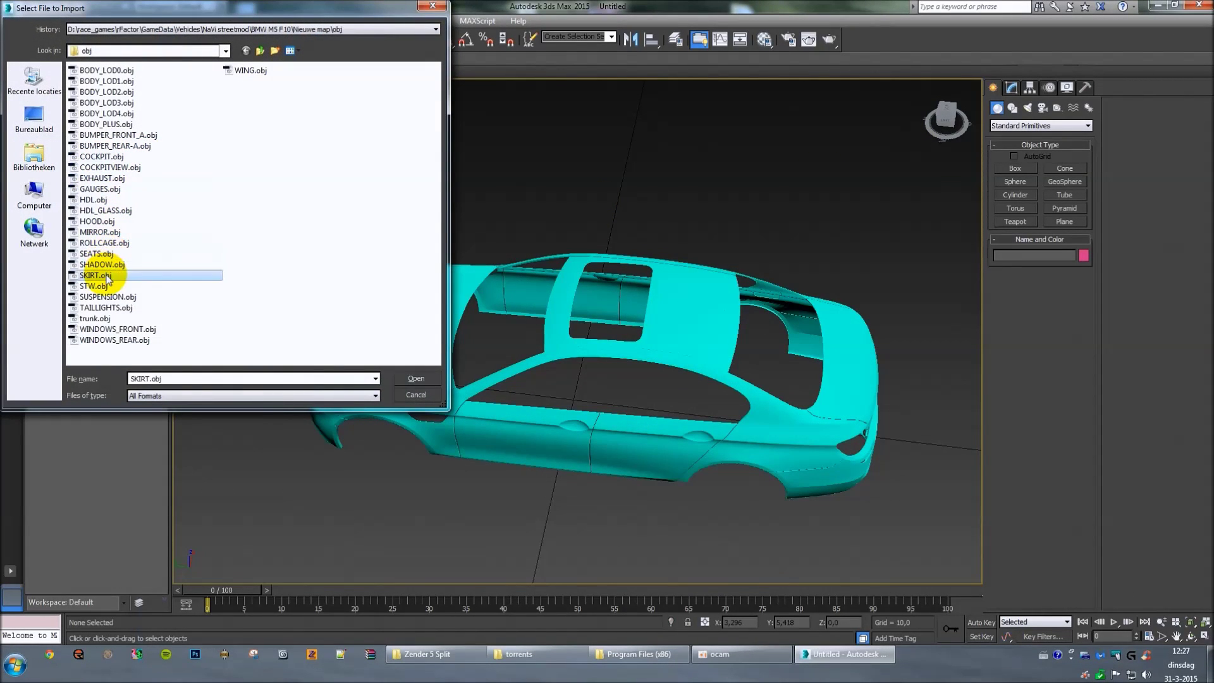
click(481, 222)
click(481, 201)
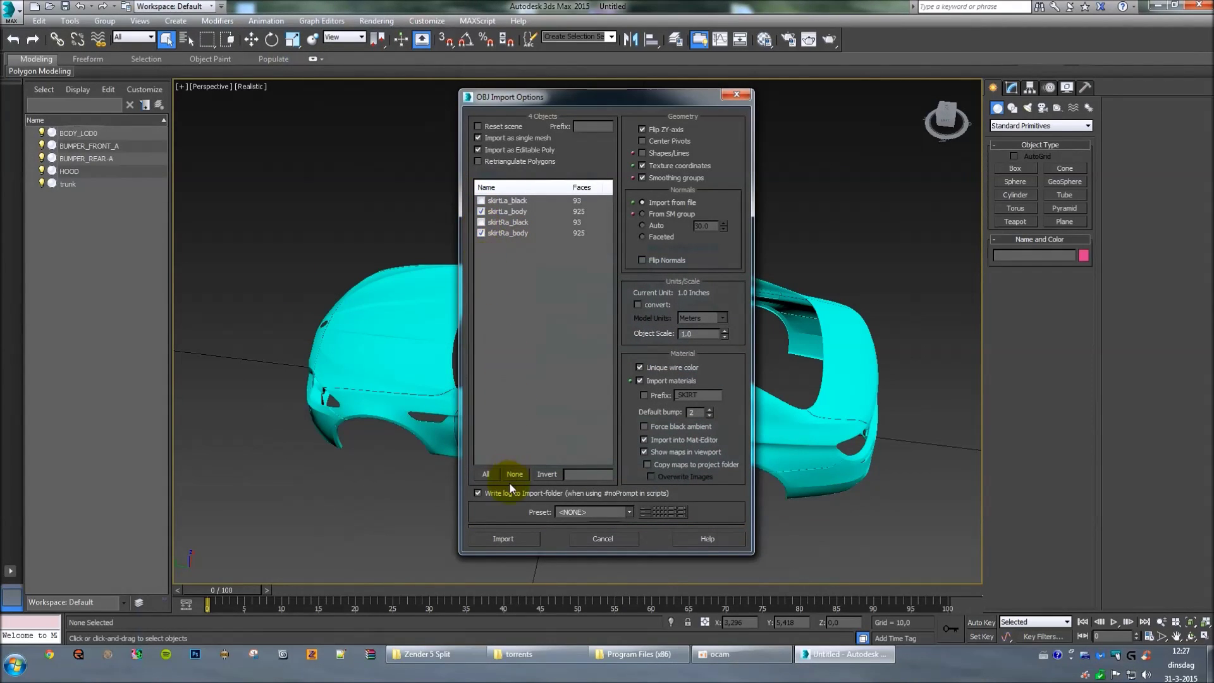
click(525, 538)
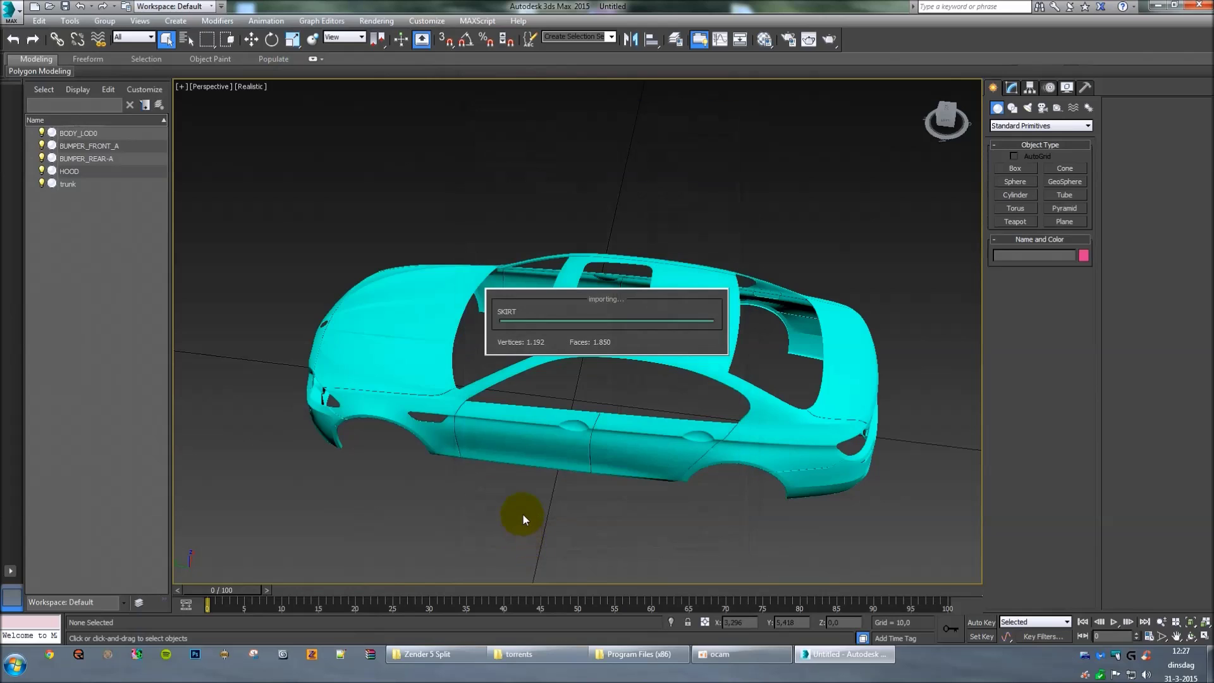
Step: Select all six car parts and set the diffuse color of the body material to bright purple
scroll(522, 513, up, 5)
key(ctrl+a)
key(m)
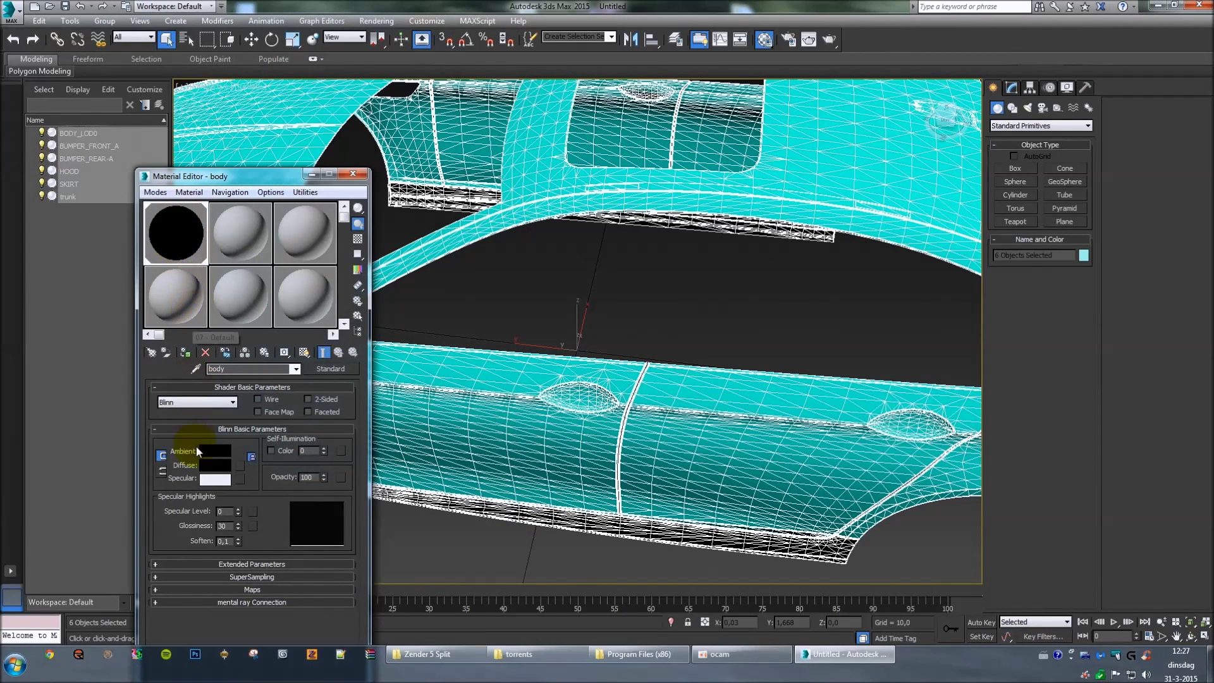
click(217, 468)
drag(319, 126, 334, 114)
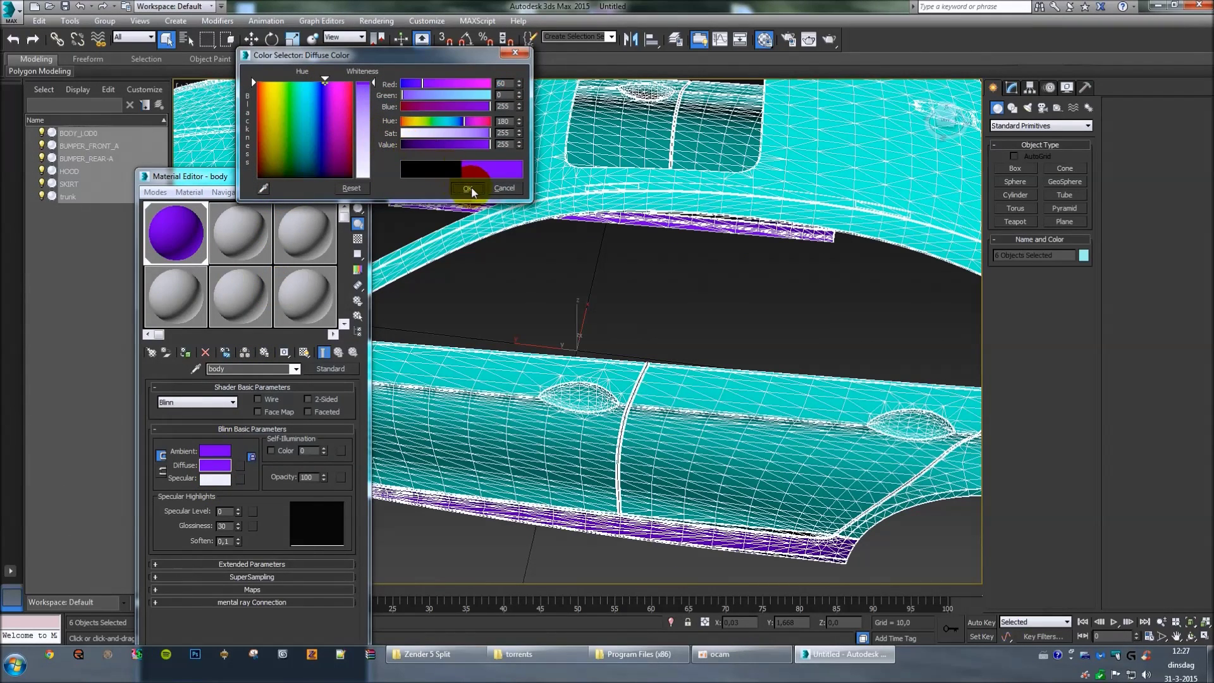
click(467, 188)
Step: Assign the purple body material to all six selected car parts and close the Material Editor
click(185, 242)
drag(185, 242, 488, 401)
click(622, 326)
click(594, 352)
click(352, 174)
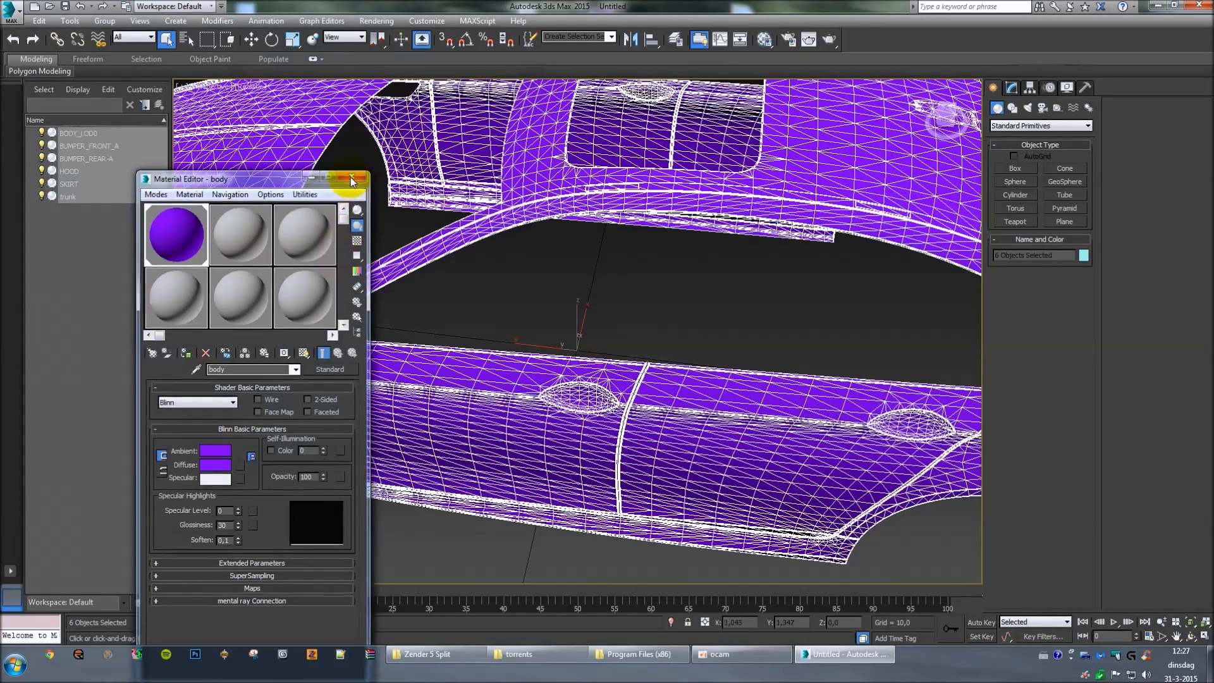
Step: Inspect the whole car body, including the side skirts, from a front three-quarter view
middle_drag(464, 431, 537, 335)
scroll(537, 335, down, 3)
scroll(536, 335, down, 2)
drag(946, 119, 990, 117)
middle_drag(813, 333, 841, 303)
scroll(841, 303, down, 4)
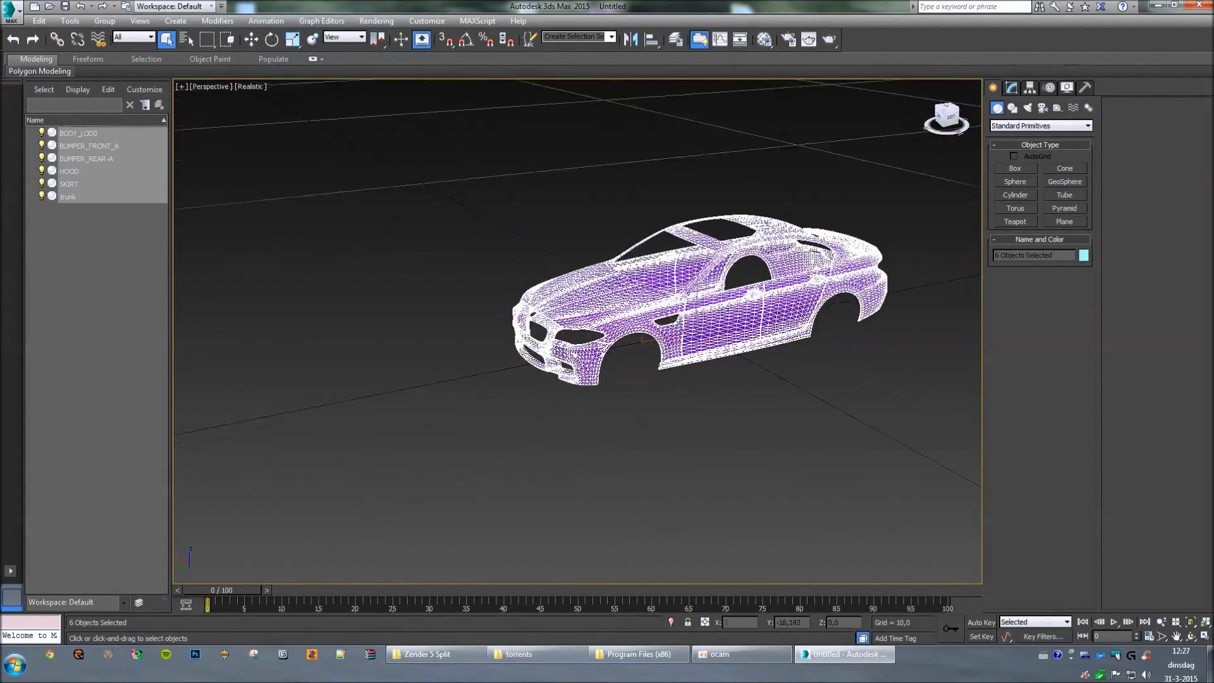
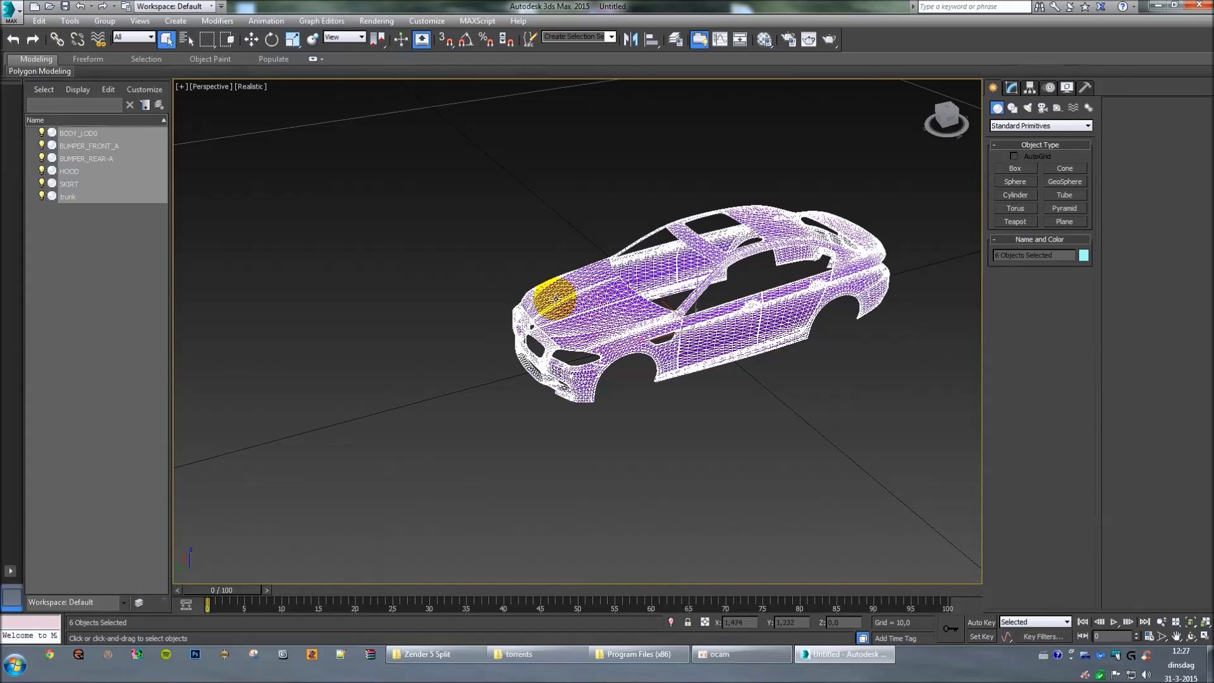
Step: Hide the selection brackets and apply the Unwrap UVW modifier to all six selected car parts
key(j)
middle_drag(702, 387, 548, 417)
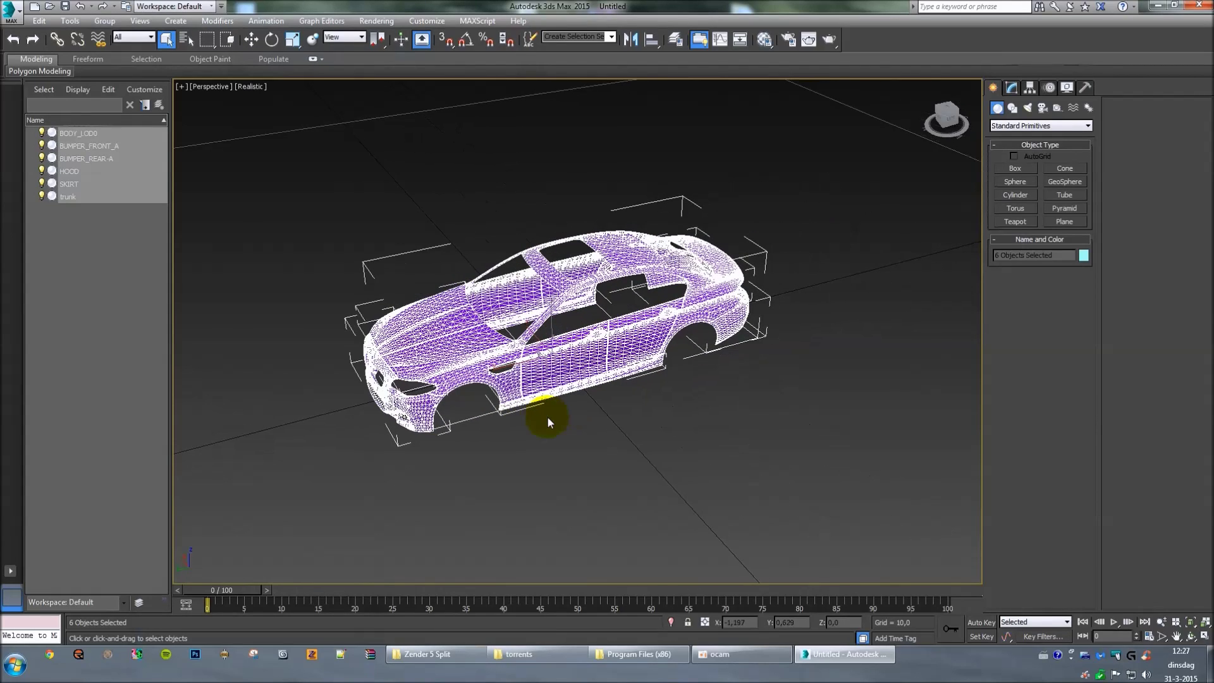
key(j)
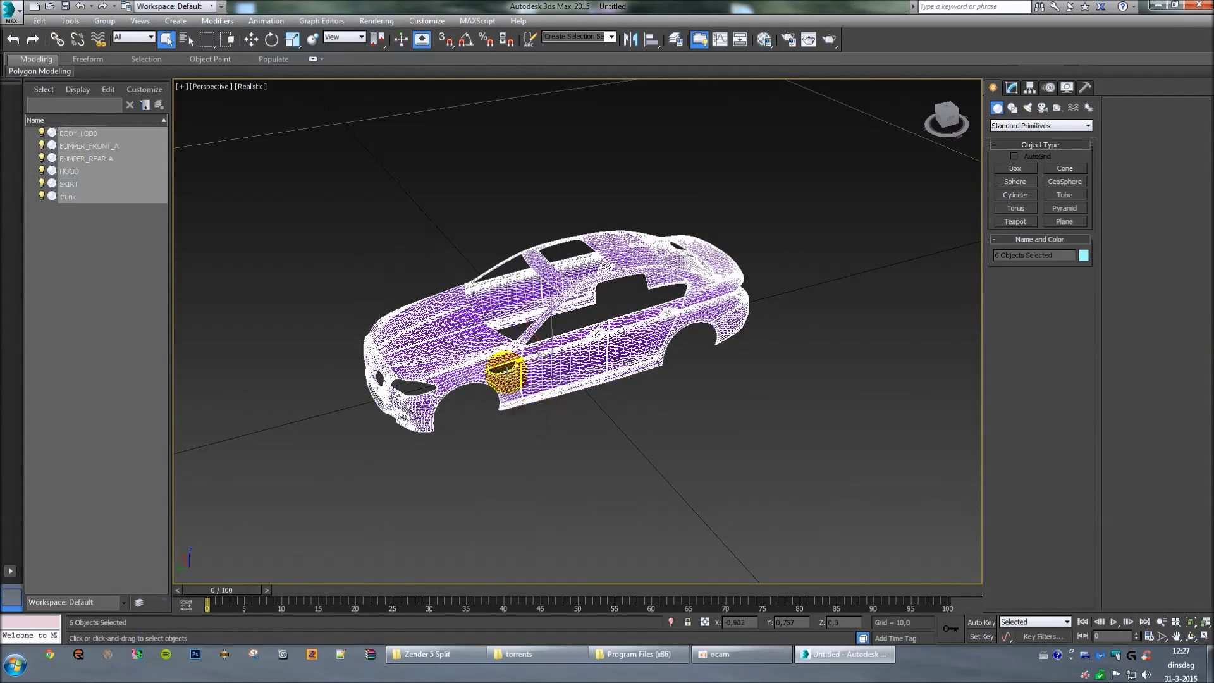
click(229, 21)
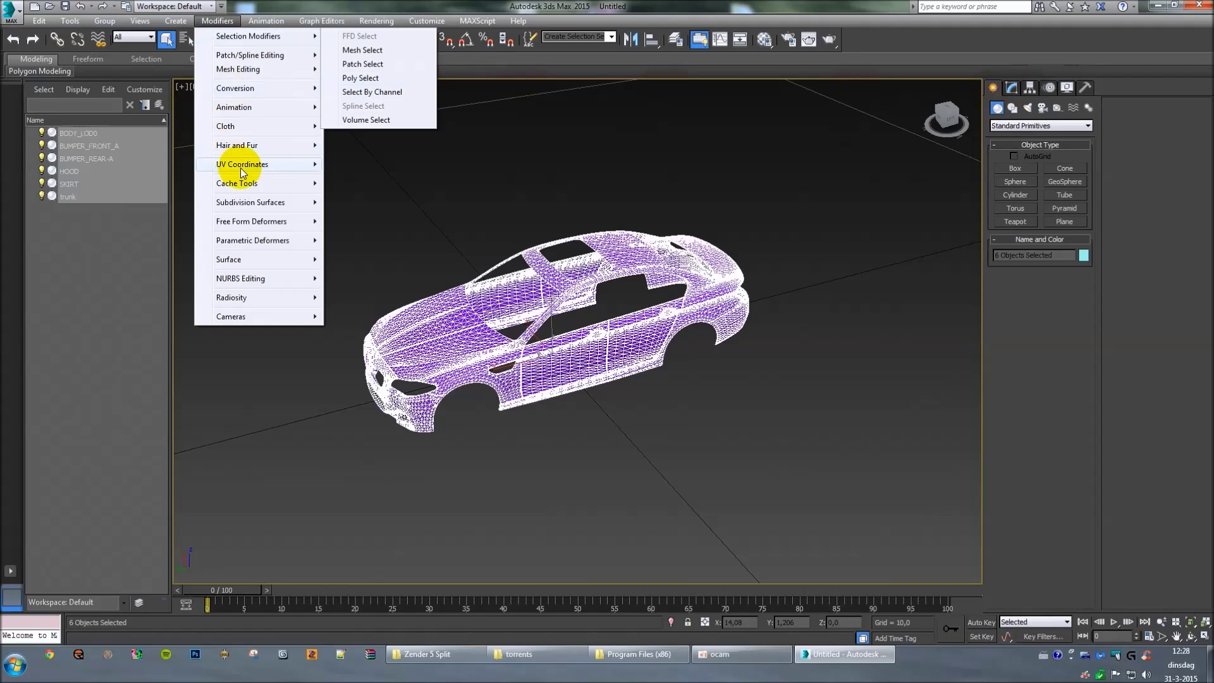
mouse_move(246, 166)
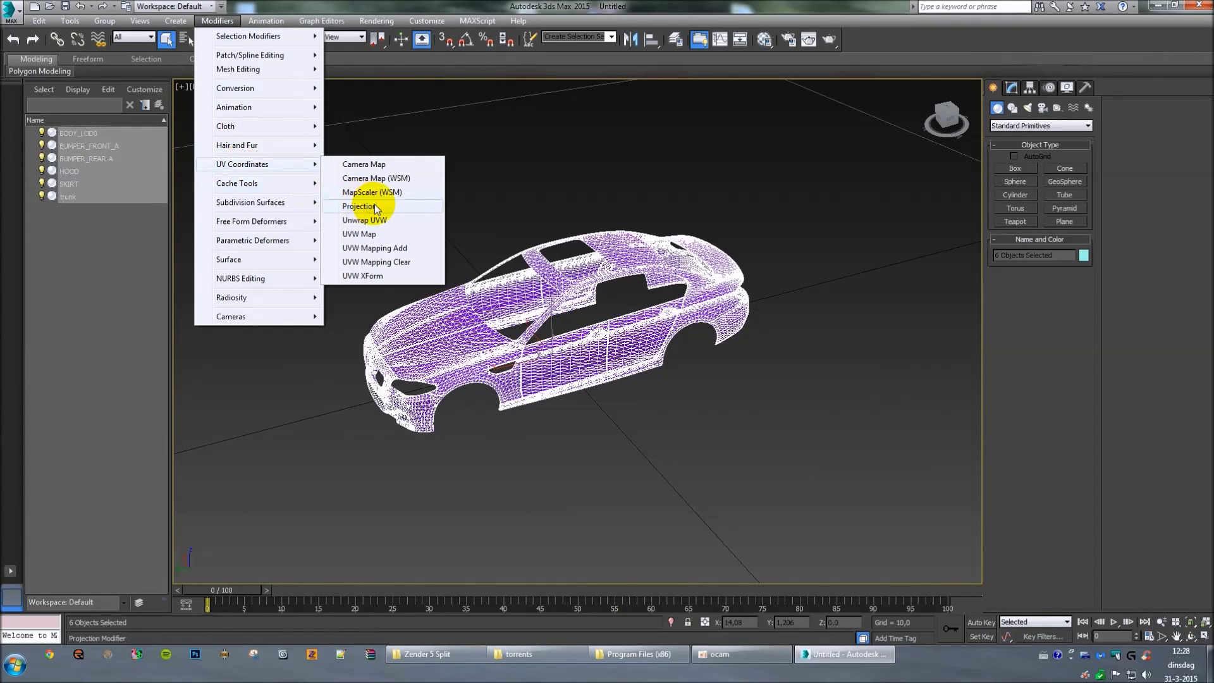
click(379, 225)
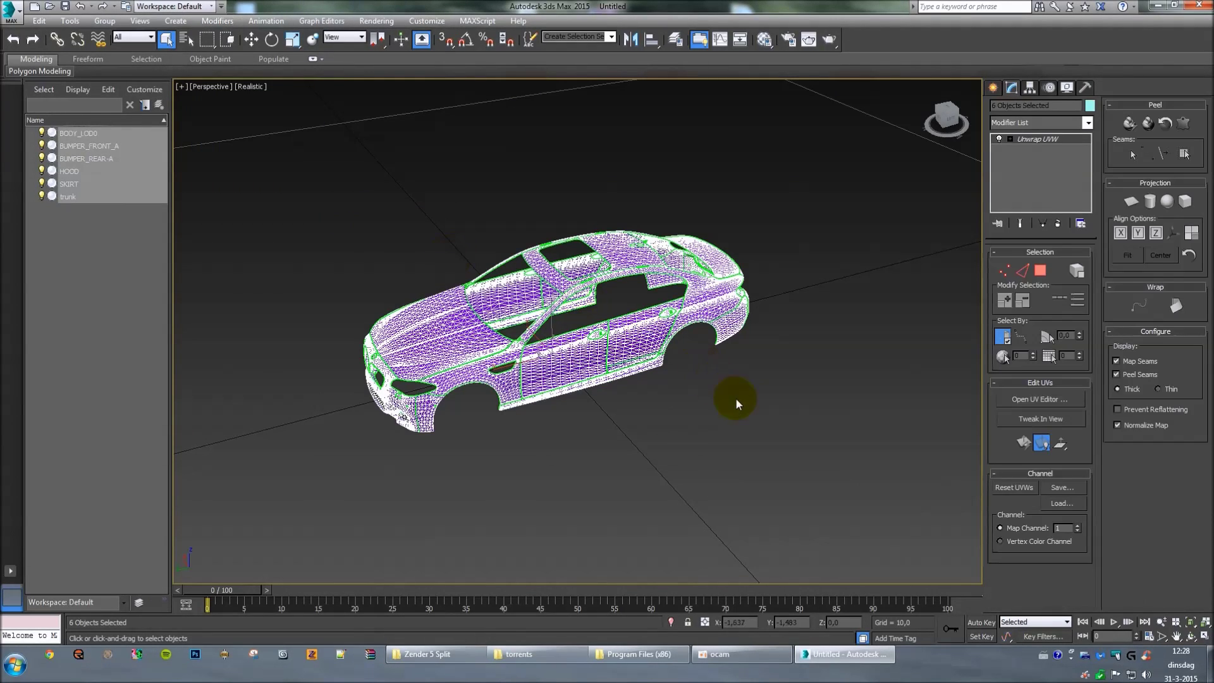
Step: Examine the green map seams around the front bumper, hood and front wheel arch up close
middle_drag(762, 406, 815, 347)
drag(941, 116, 917, 130)
scroll(663, 425, up, 6)
alt+middle_drag(498, 407, 709, 416)
scroll(542, 456, down, 2)
scroll(666, 331, down, 3)
scroll(601, 379, down, 2)
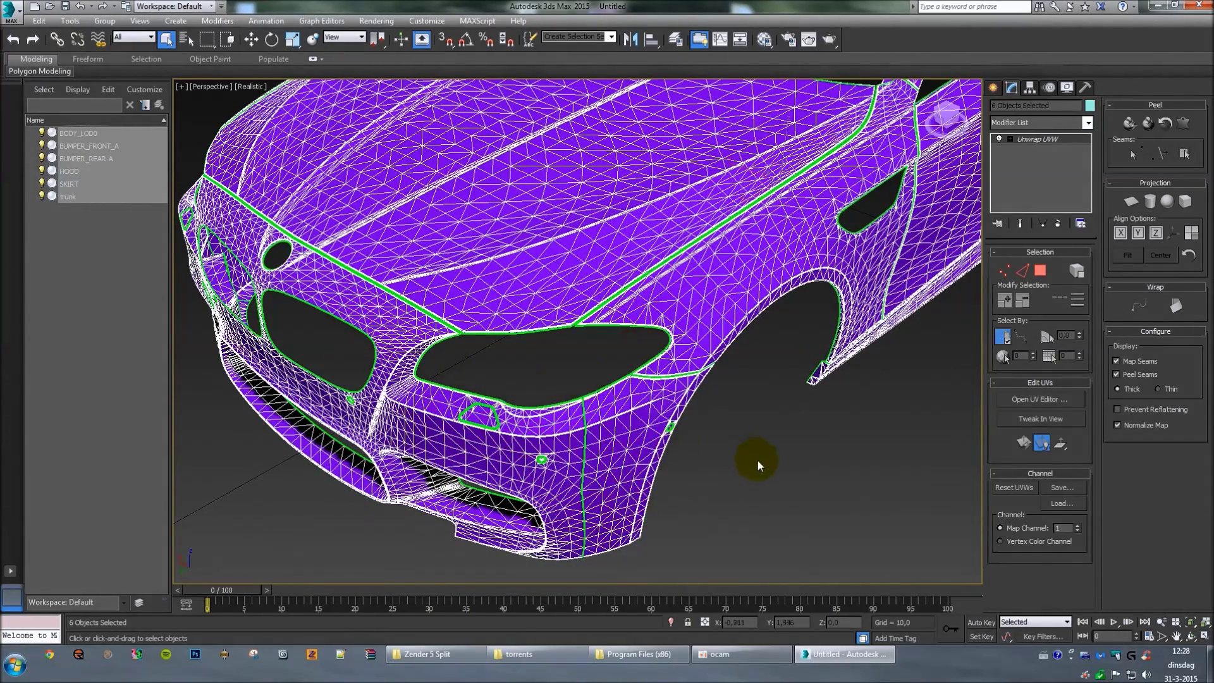
middle_drag(758, 461, 767, 426)
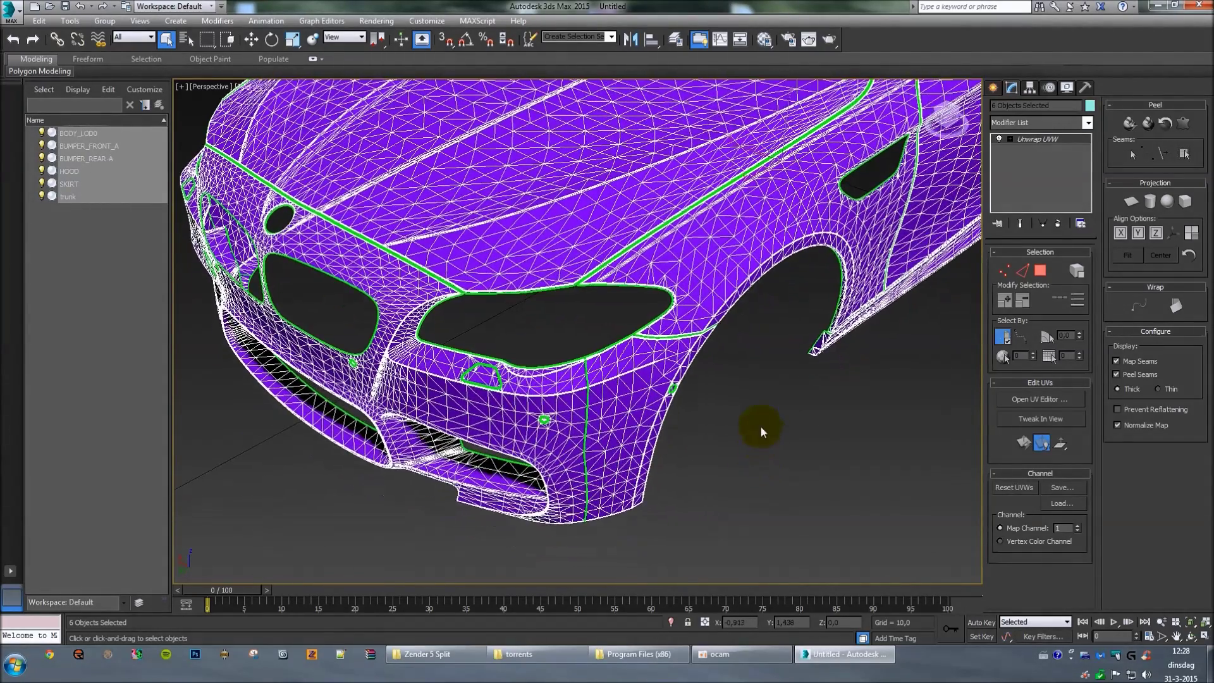
Step: Open the UV editor for the six parts, switch to edge selection and maximize the editor window
click(1040, 400)
click(1005, 272)
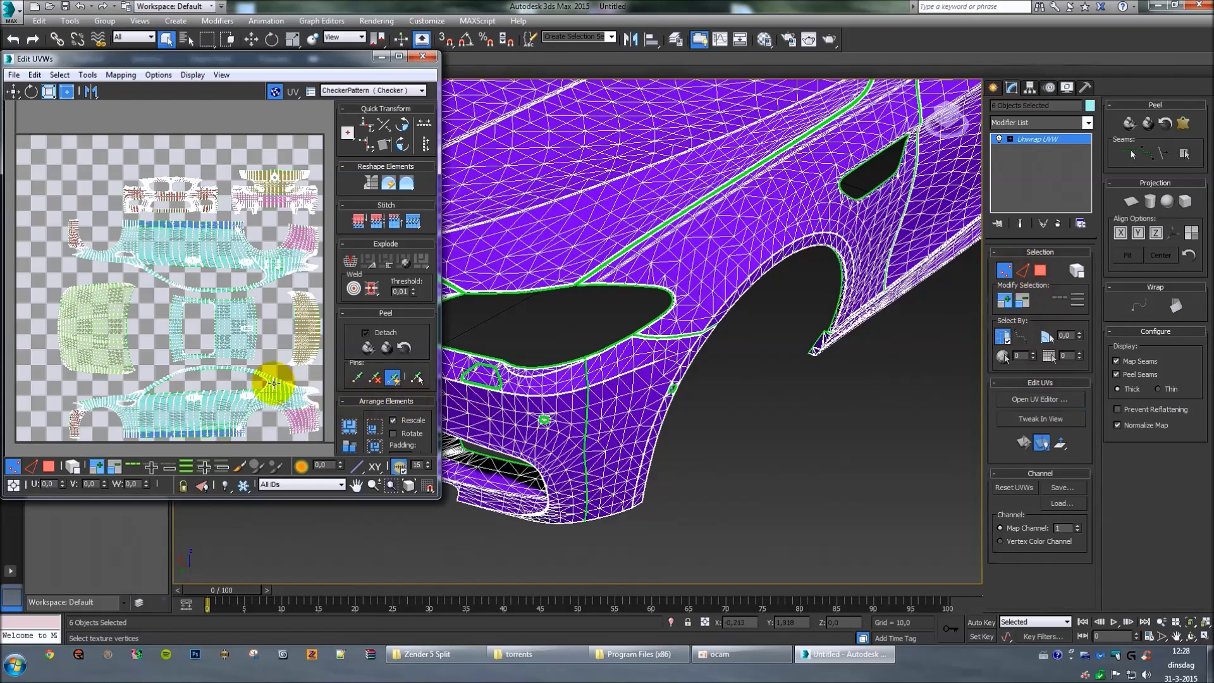
click(36, 467)
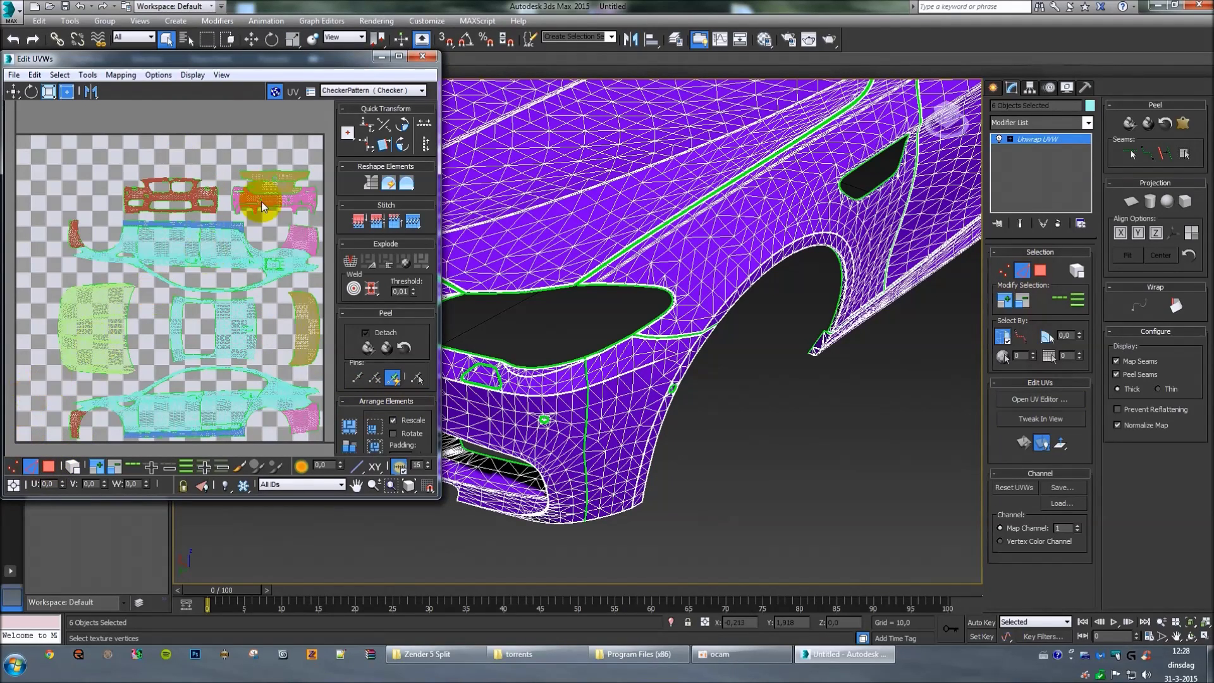
click(400, 56)
Step: Move the front bumper, rear bumper and trunk rear-face shells above the upper border of the texture square
middle_drag(634, 400, 637, 339)
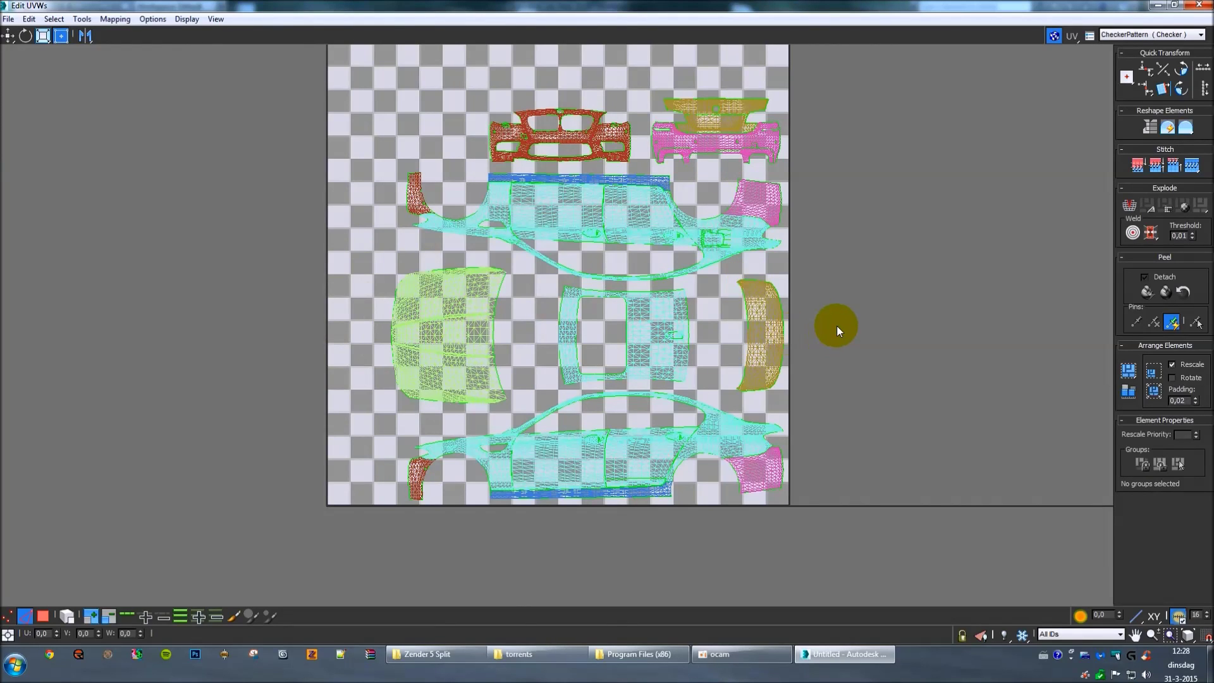
scroll(837, 325, down, 2)
middle_drag(845, 339, 772, 374)
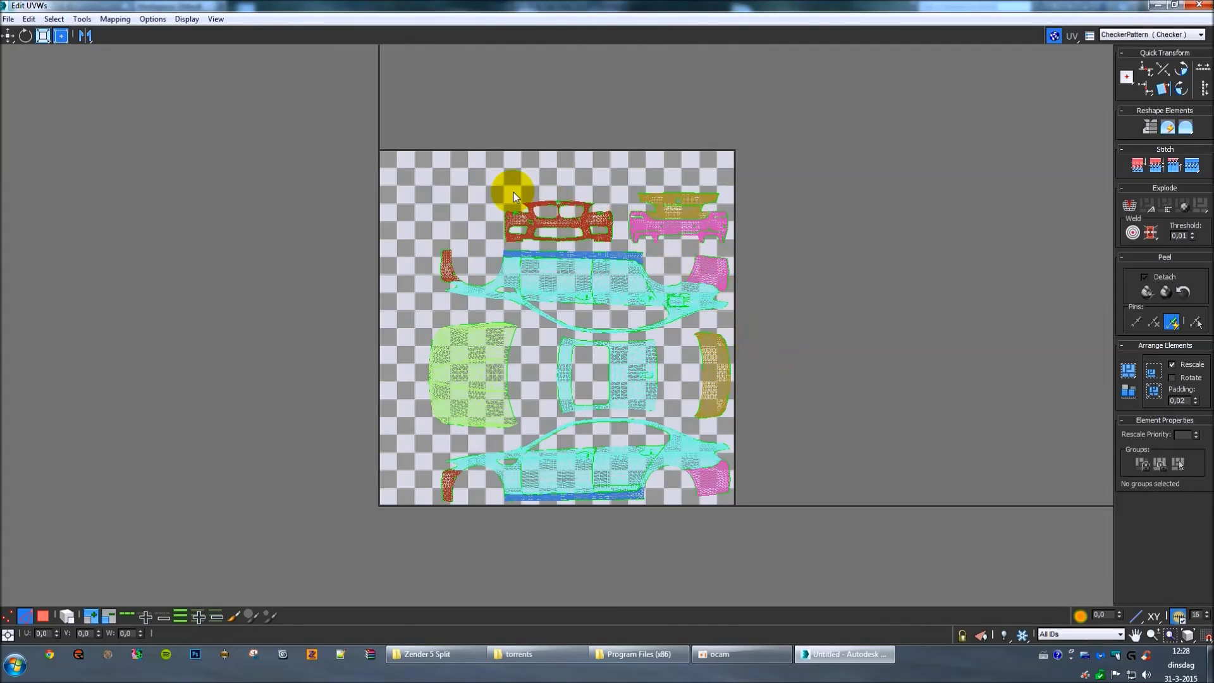
drag(777, 249, 751, 238)
drag(675, 133, 680, 95)
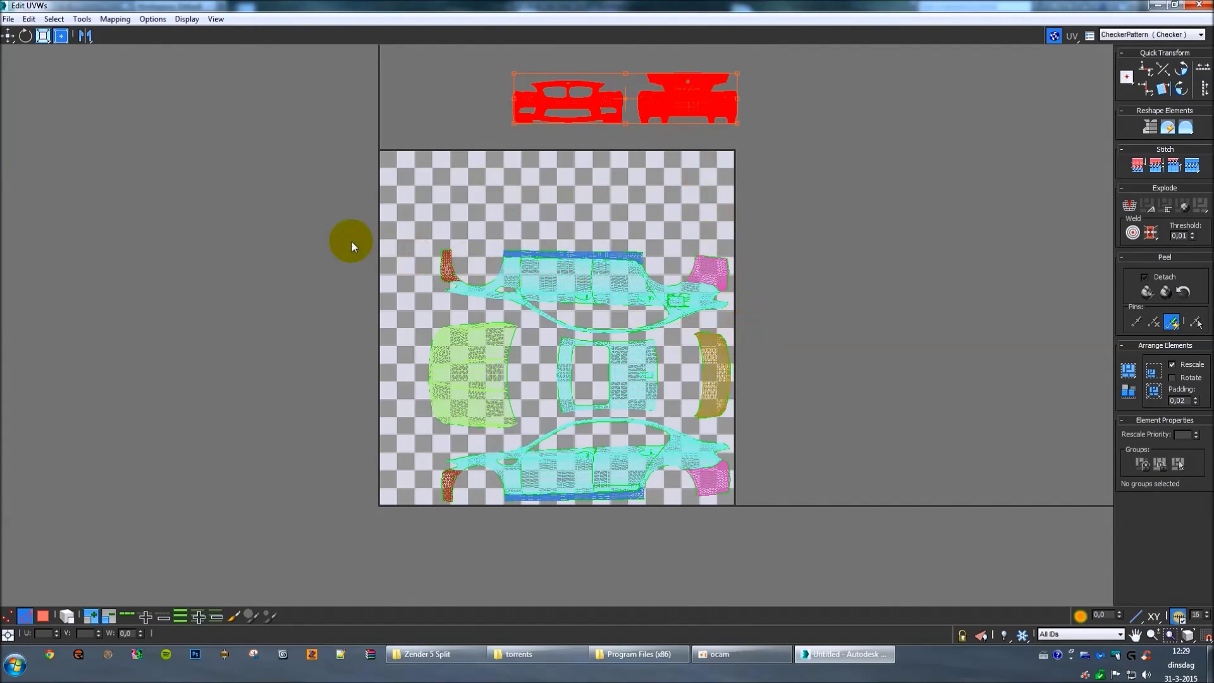
Step: Scale all UV shells down uniformly, shift them slightly up and left, and clear the selection
drag(331, 219, 792, 551)
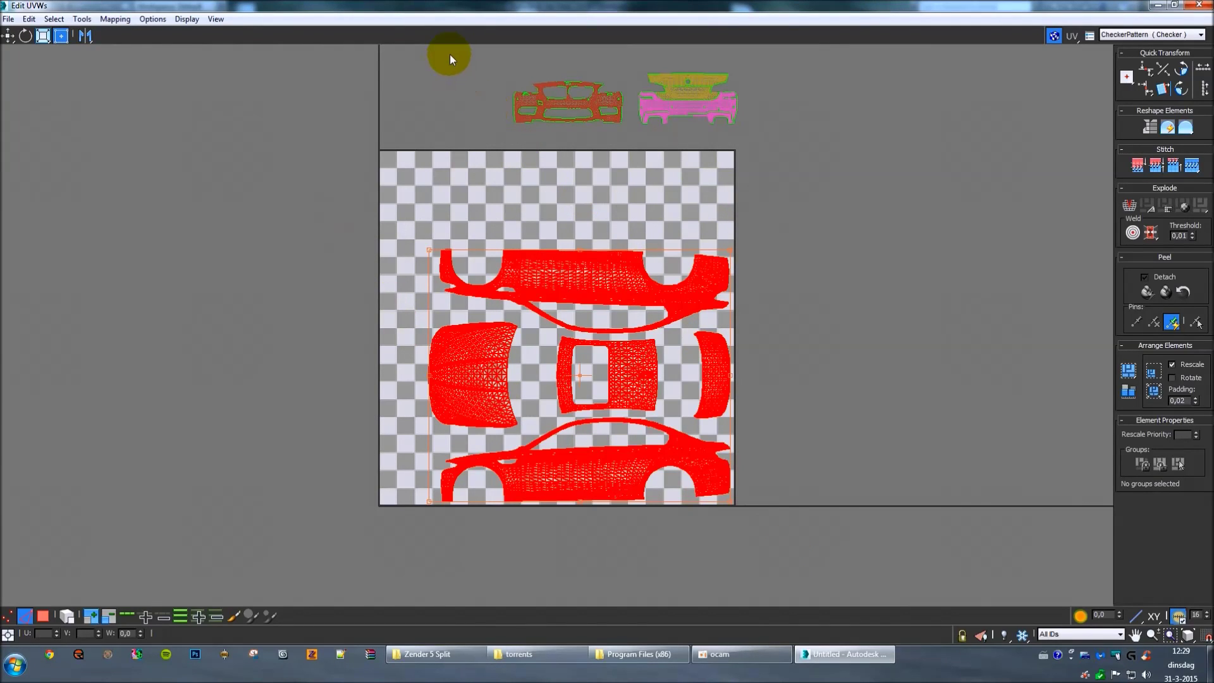
key(ctrl+a)
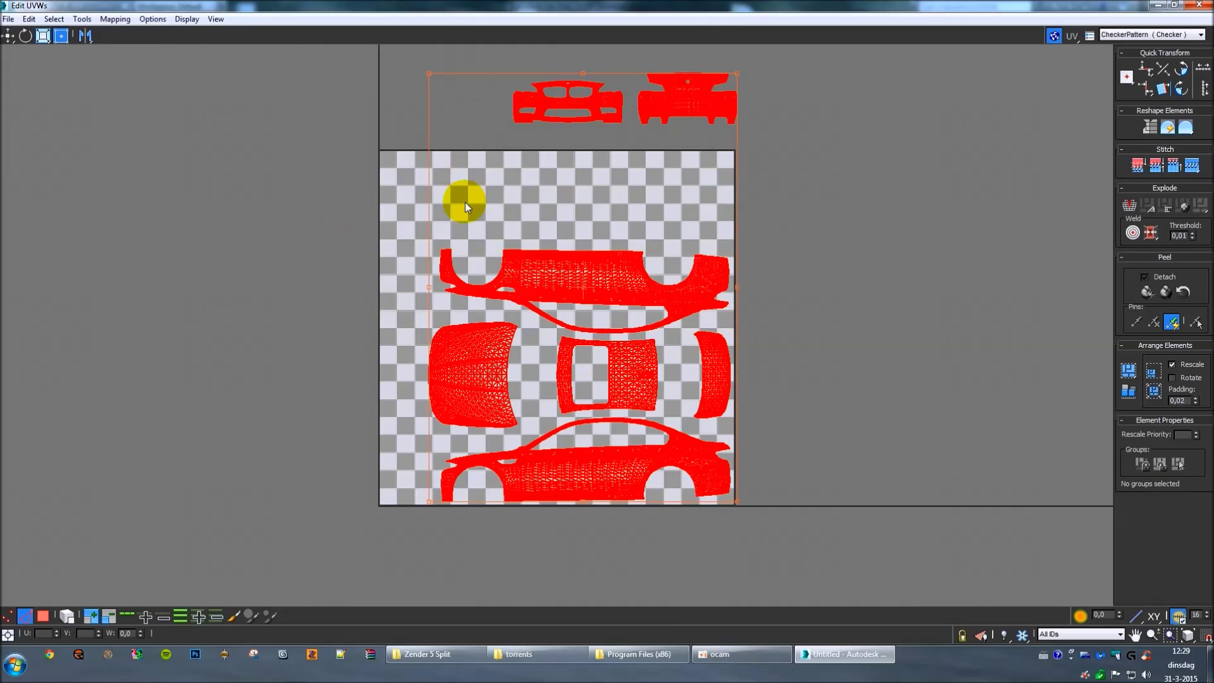
click(43, 35)
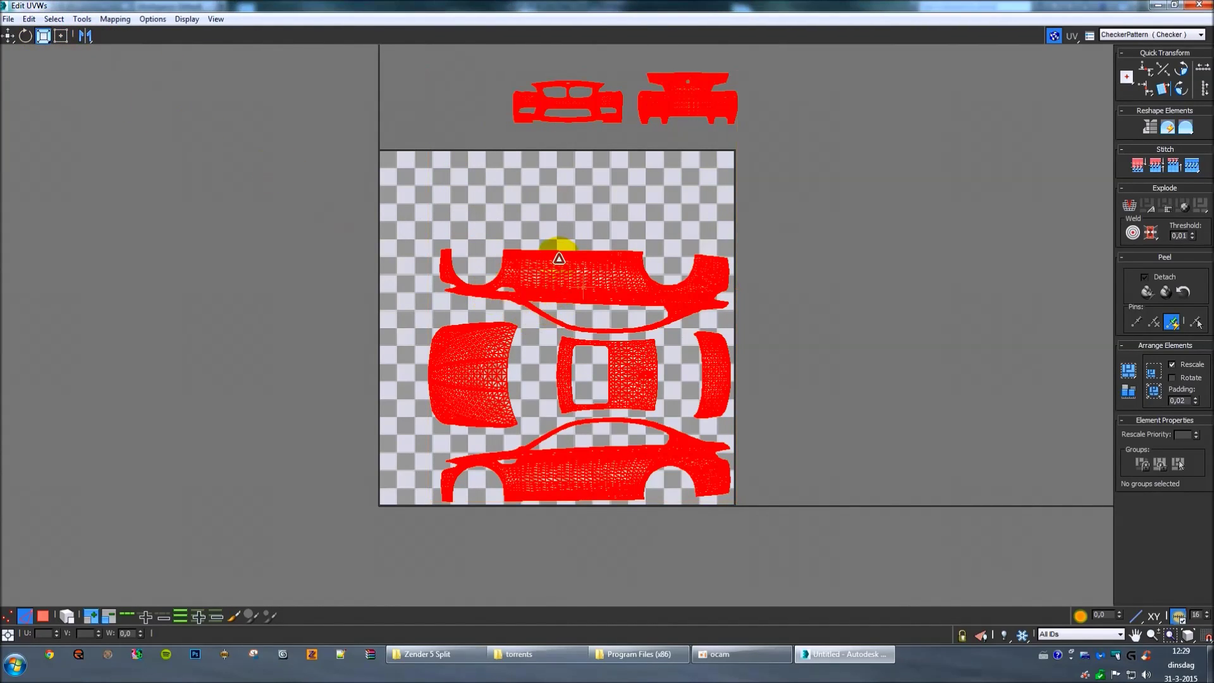
drag(559, 259, 595, 295)
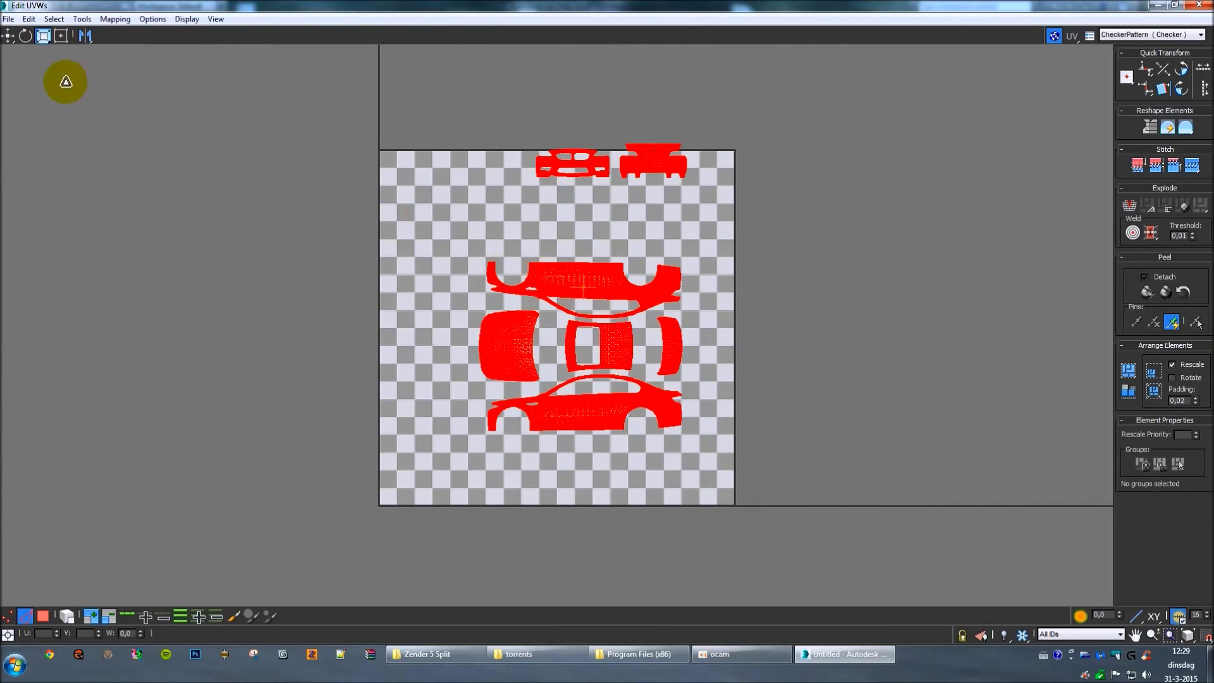
click(8, 36)
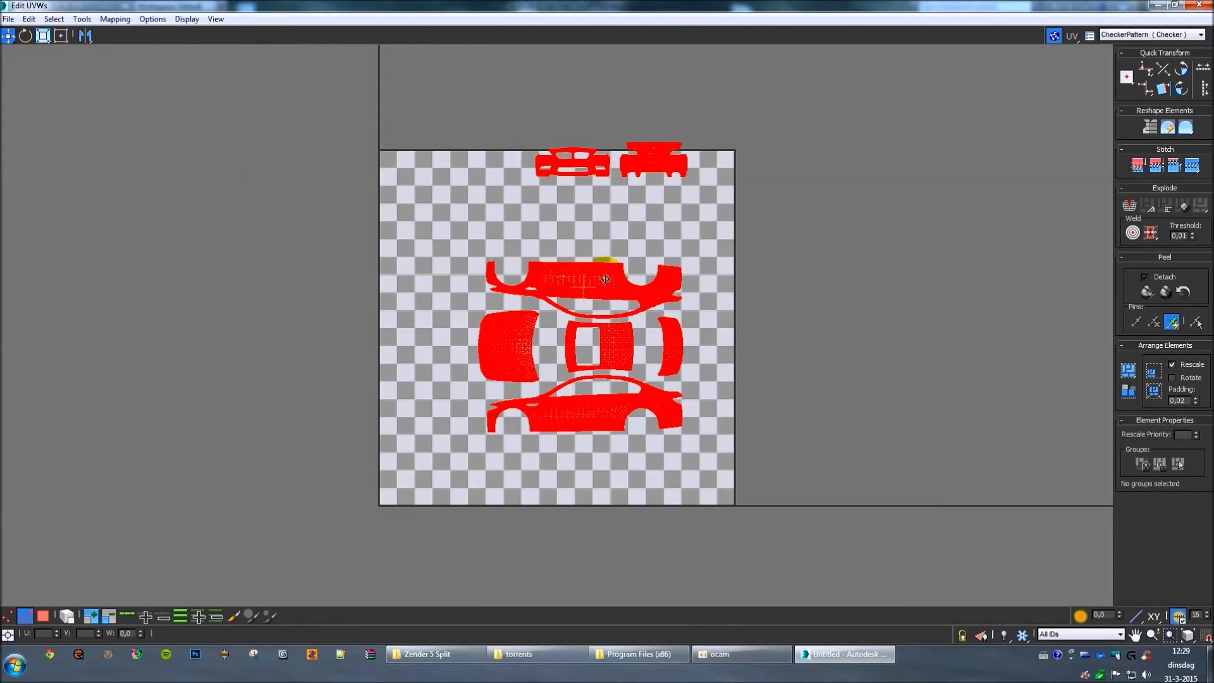
drag(614, 279, 594, 259)
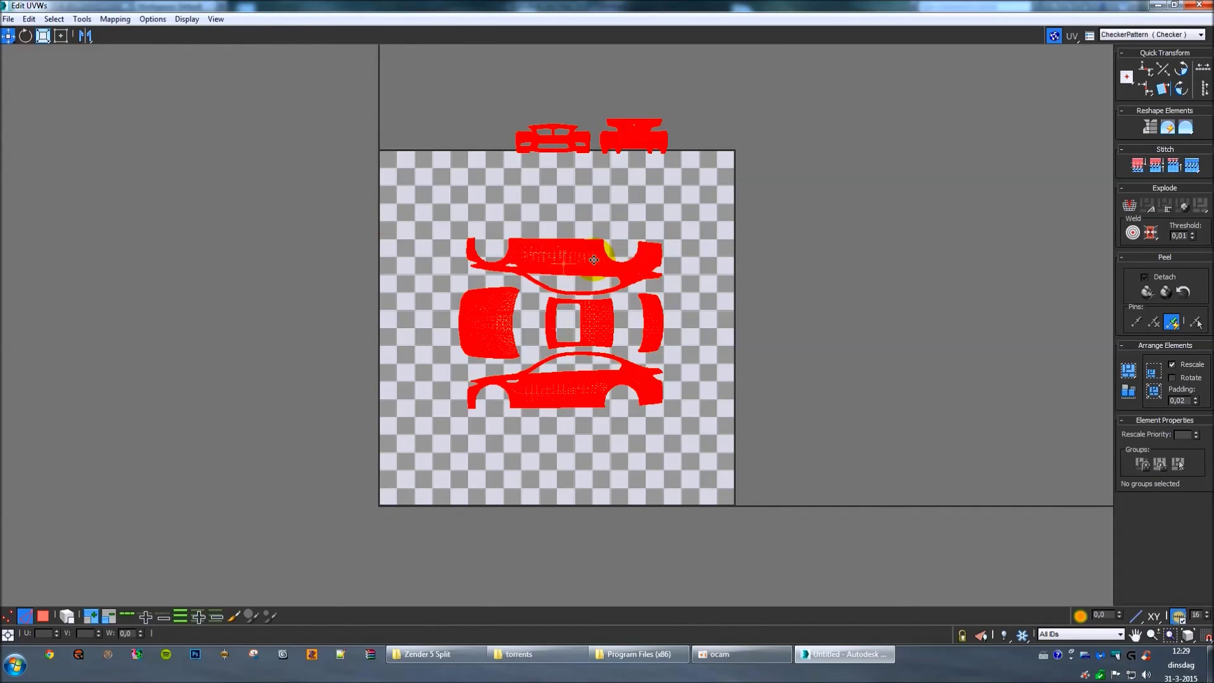
click(730, 191)
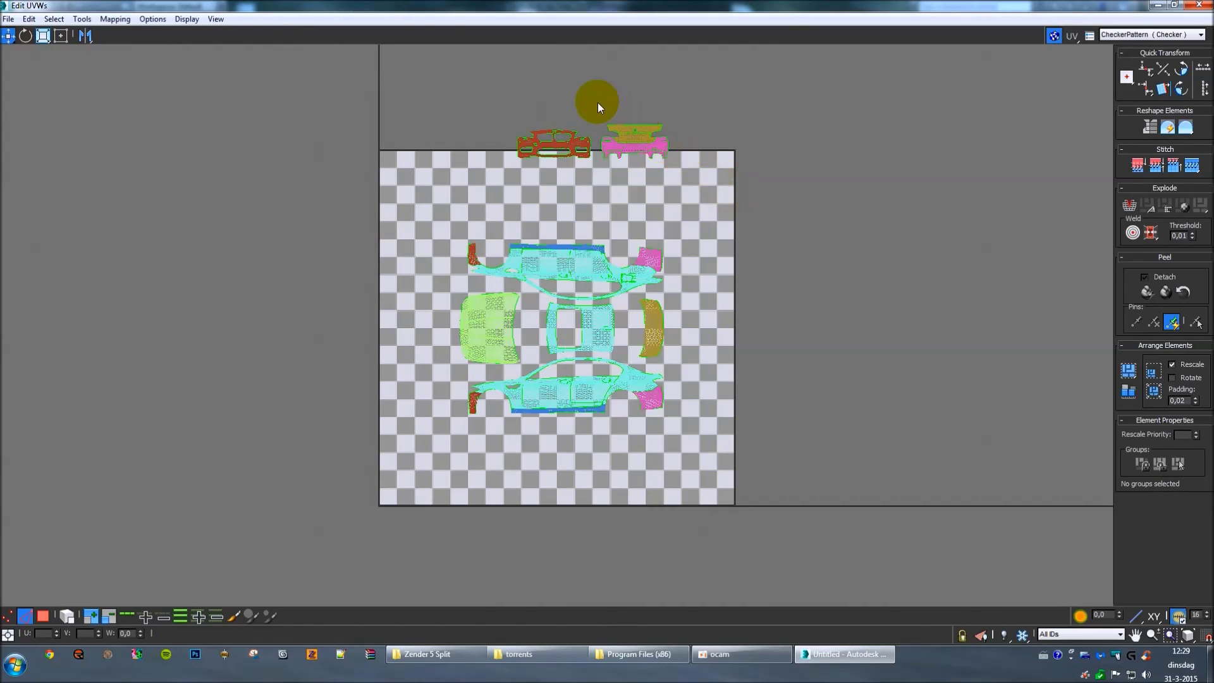
Step: Rotate the rear bumper and trunk rear-face shells 90 degrees counterclockwise and place them directly behind the trunk shell
drag(598, 103, 717, 192)
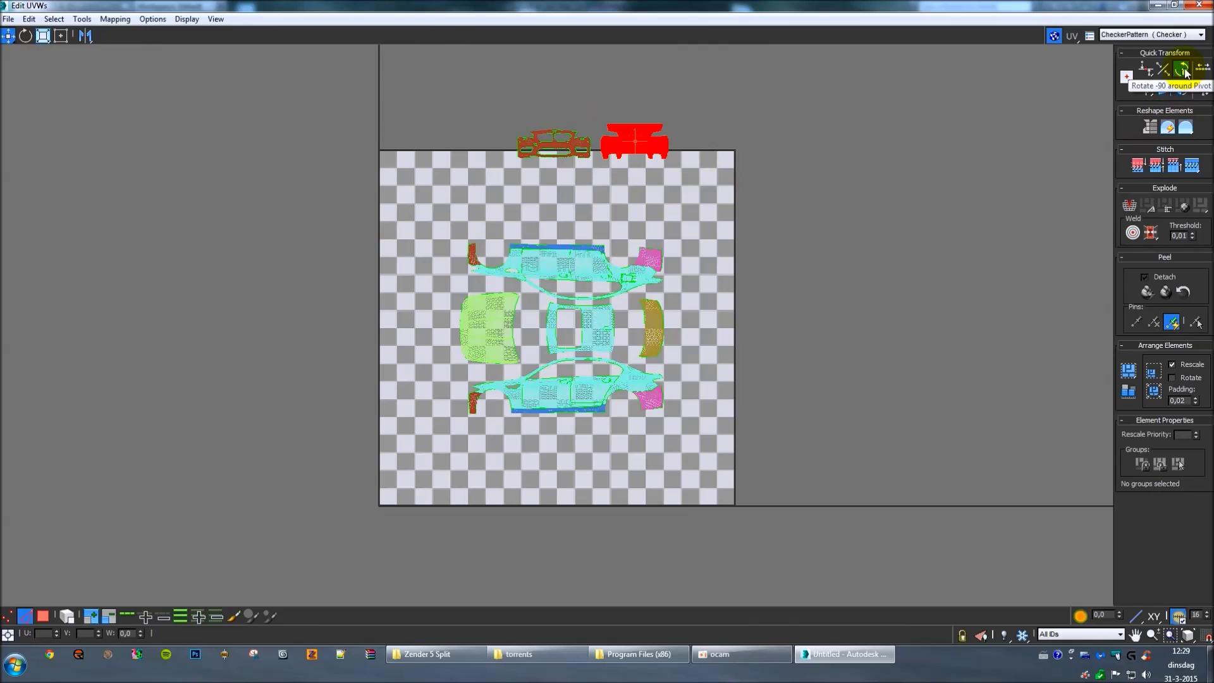
click(1183, 89)
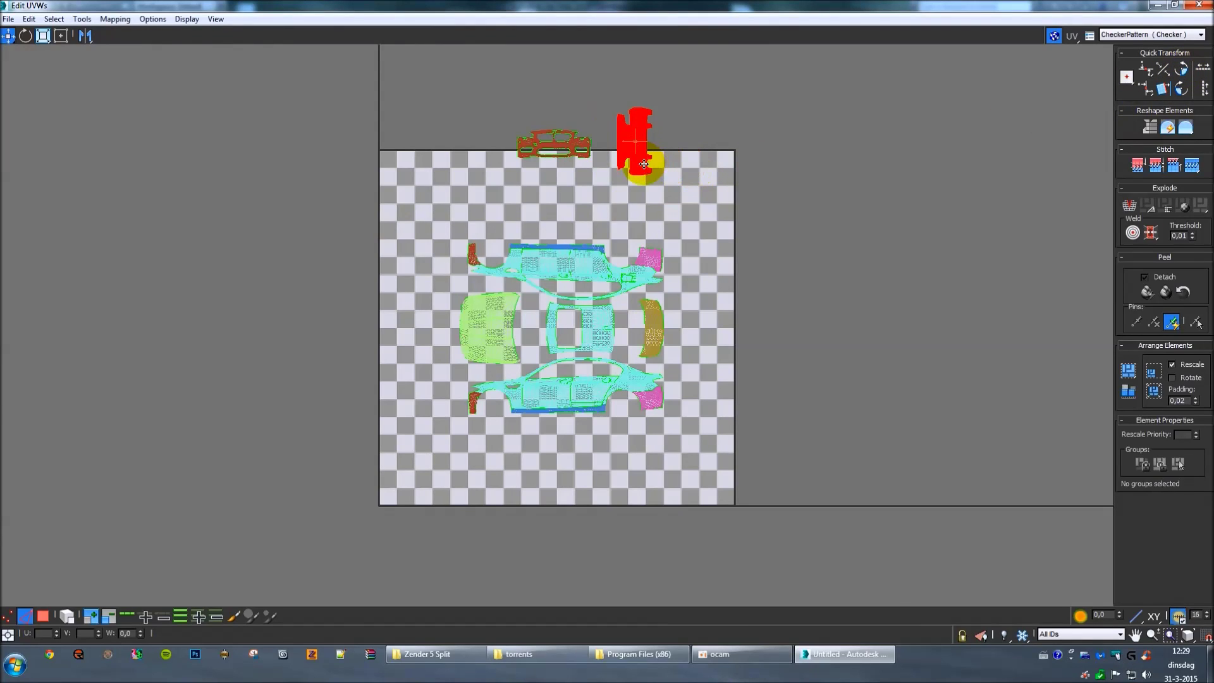
drag(645, 168, 707, 352)
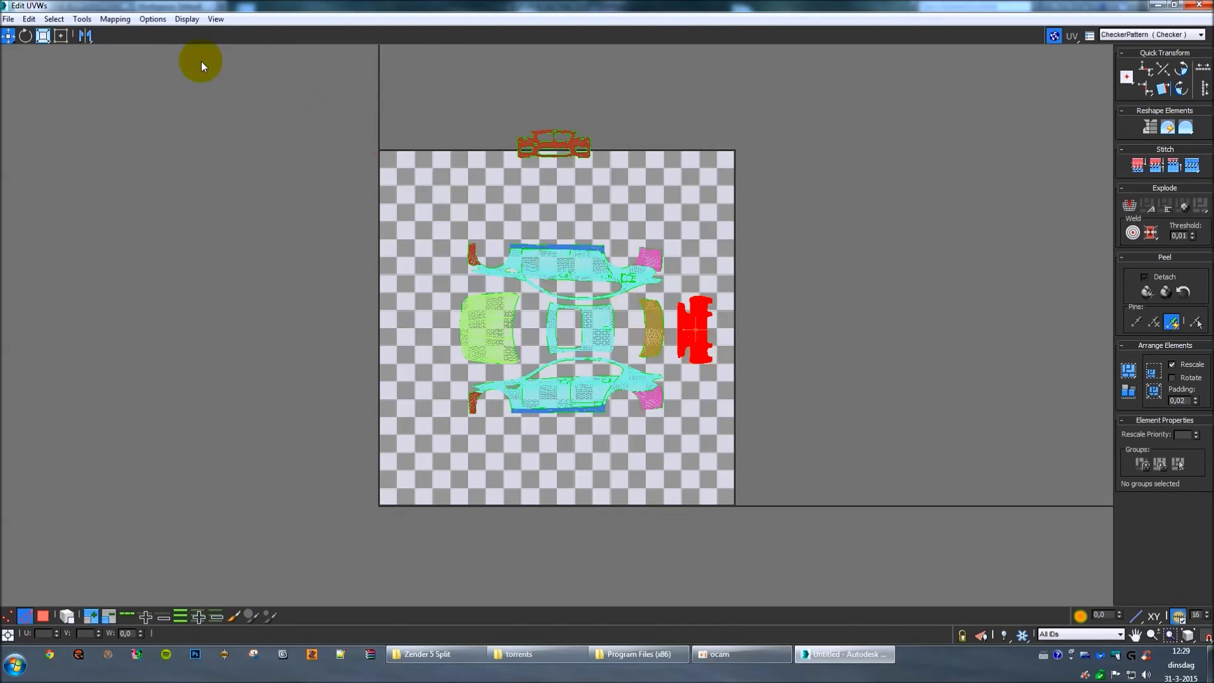
Step: Show the UV grid and align the centre of the rear bumper and trunk rear-face shells with the horizontal grid line
click(214, 20)
click(245, 132)
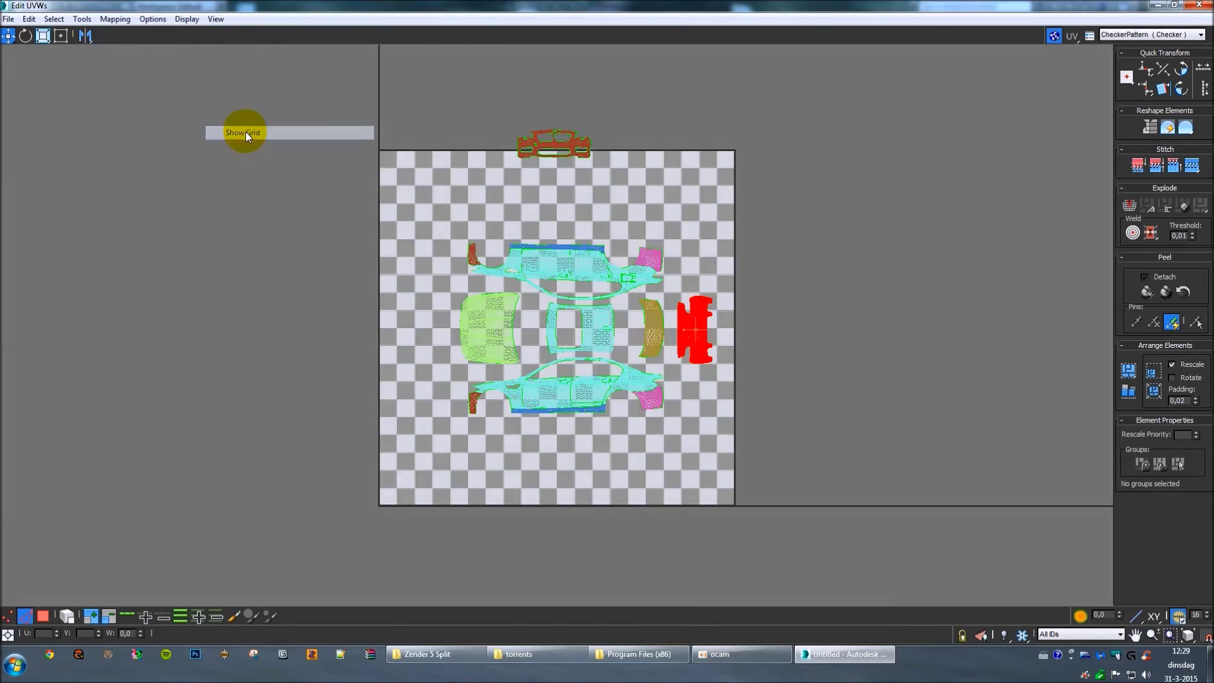
scroll(690, 336, up, 5)
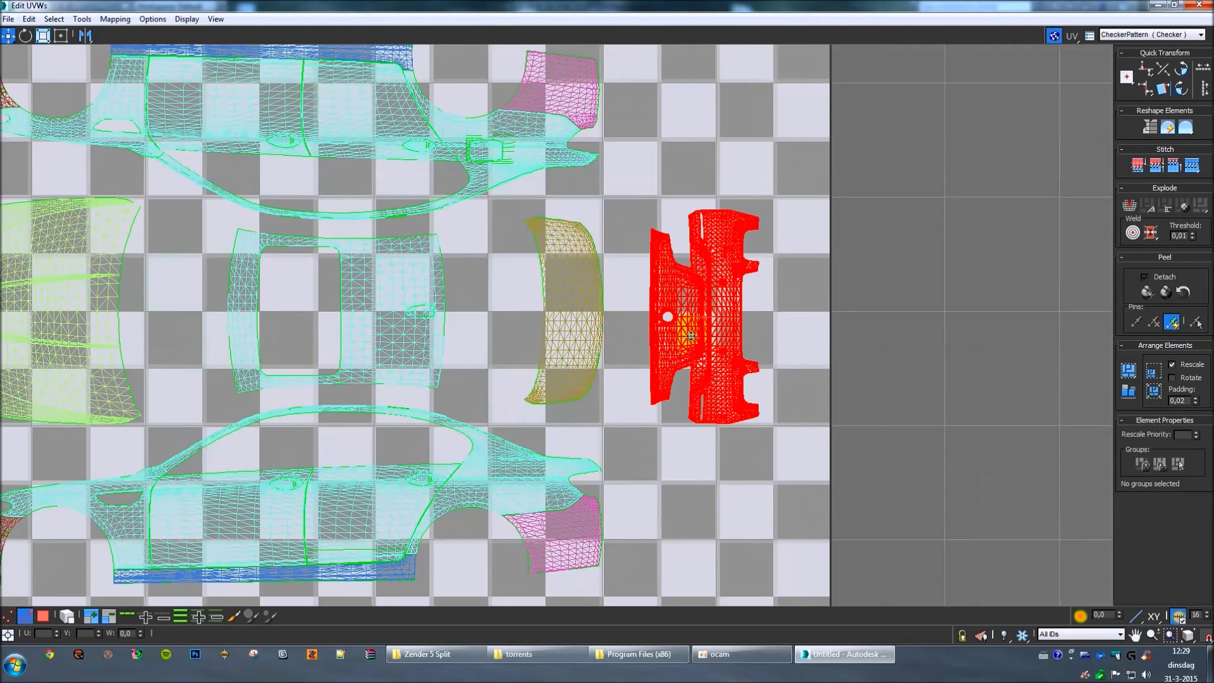
scroll(437, 325, down, 2)
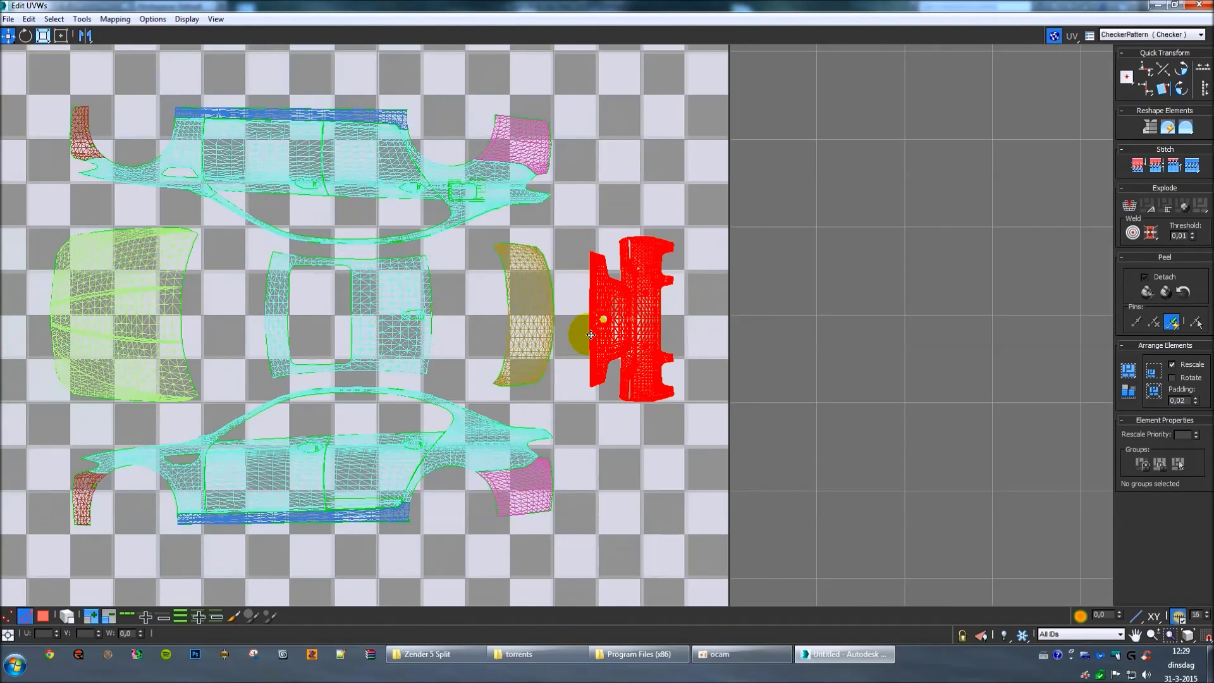
scroll(580, 330, up, 4)
scroll(692, 372, up, 2)
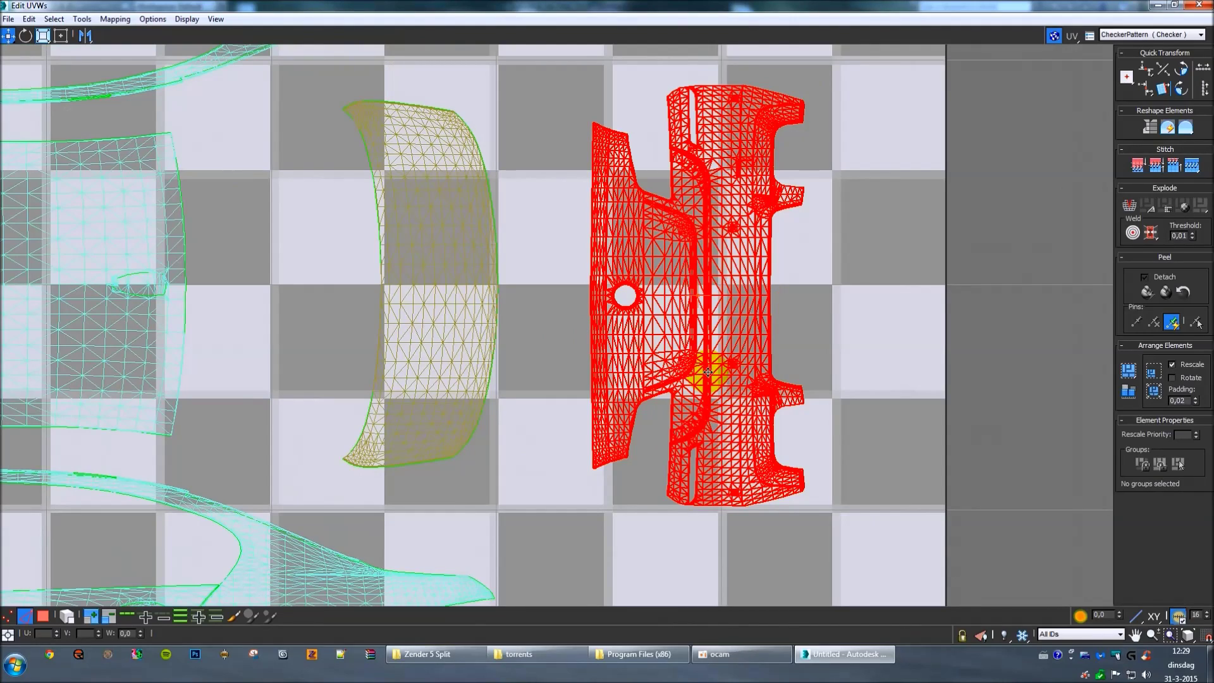
mouse_move(709, 371)
mouse_down()
mouse_move(721, 355)
mouse_move(711, 363)
mouse_up()
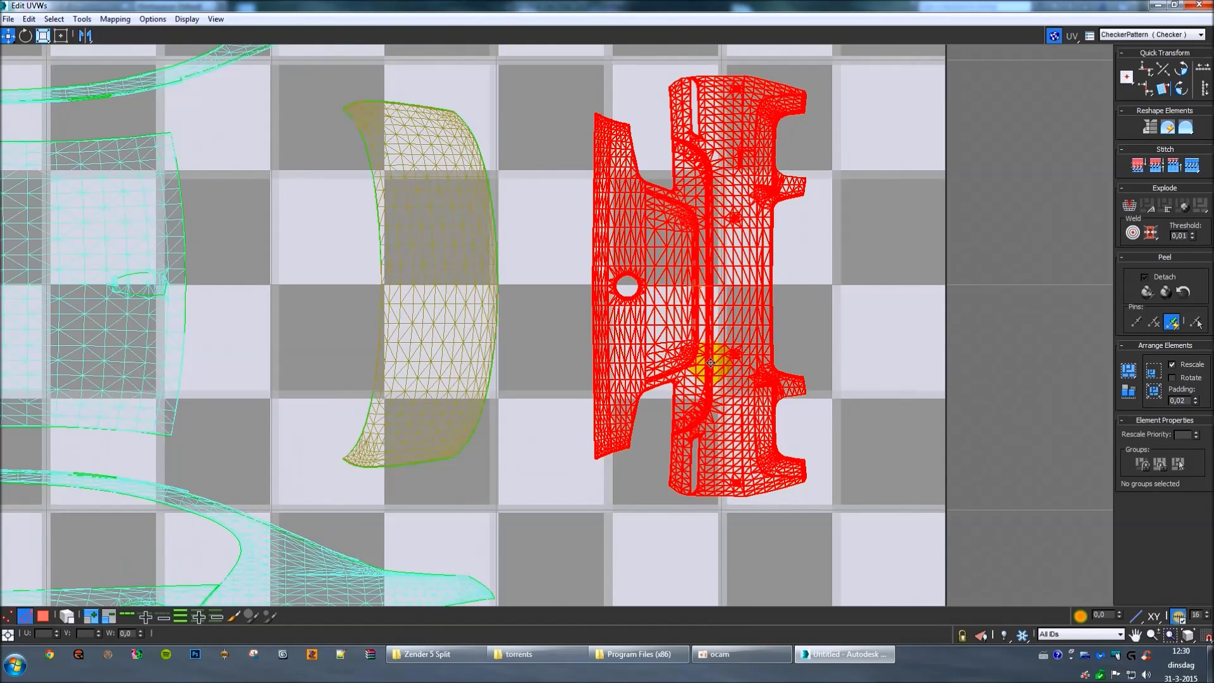
Step: Select the hood, roof, trunk top and side shells and move them so their centreline lies on the same grid line
scroll(710, 363, down, 6)
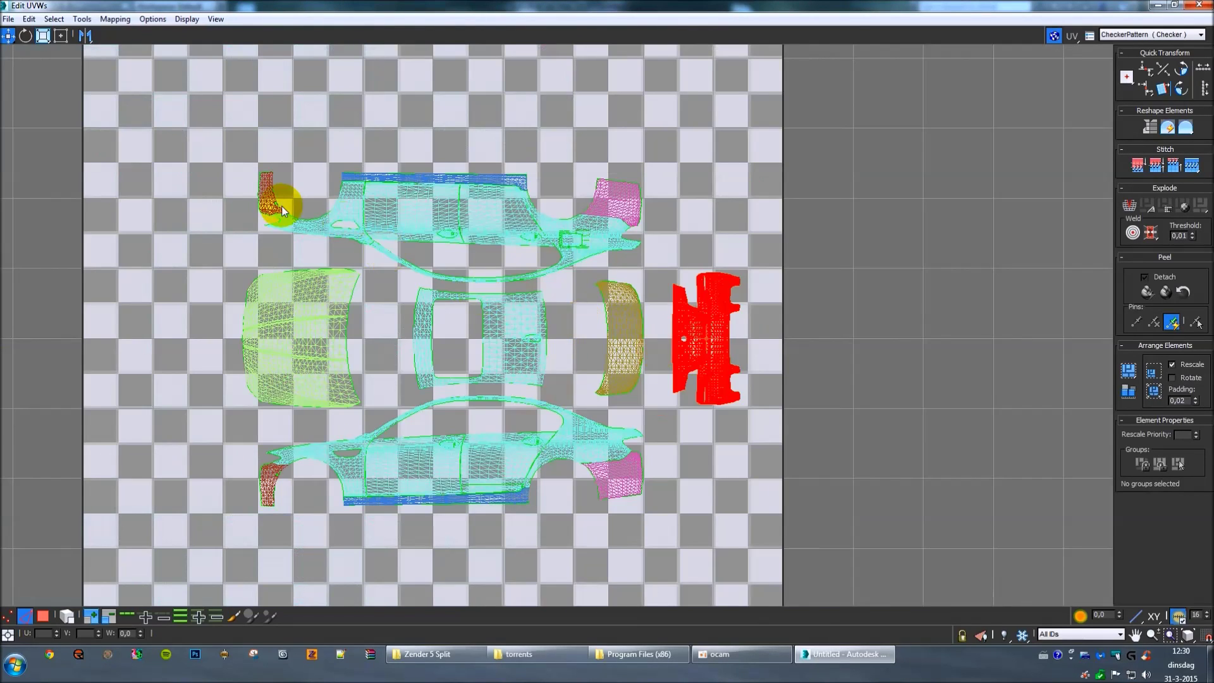
drag(196, 141, 665, 544)
scroll(616, 326, up, 6)
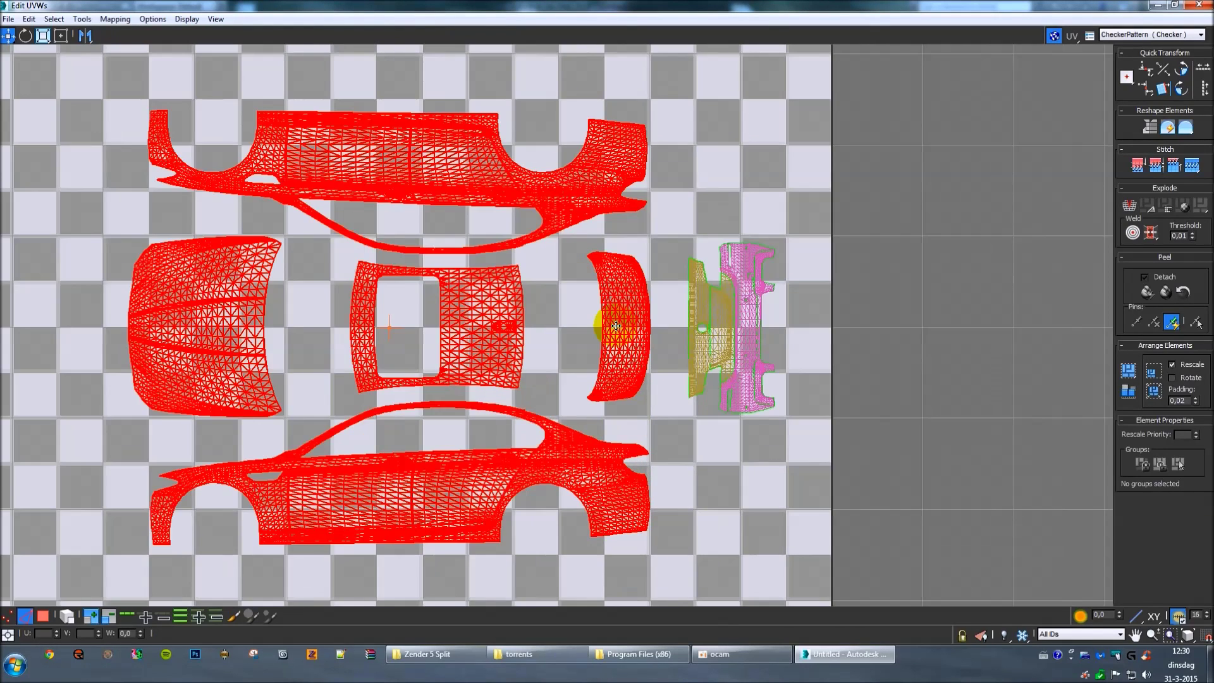
scroll(616, 326, up, 4)
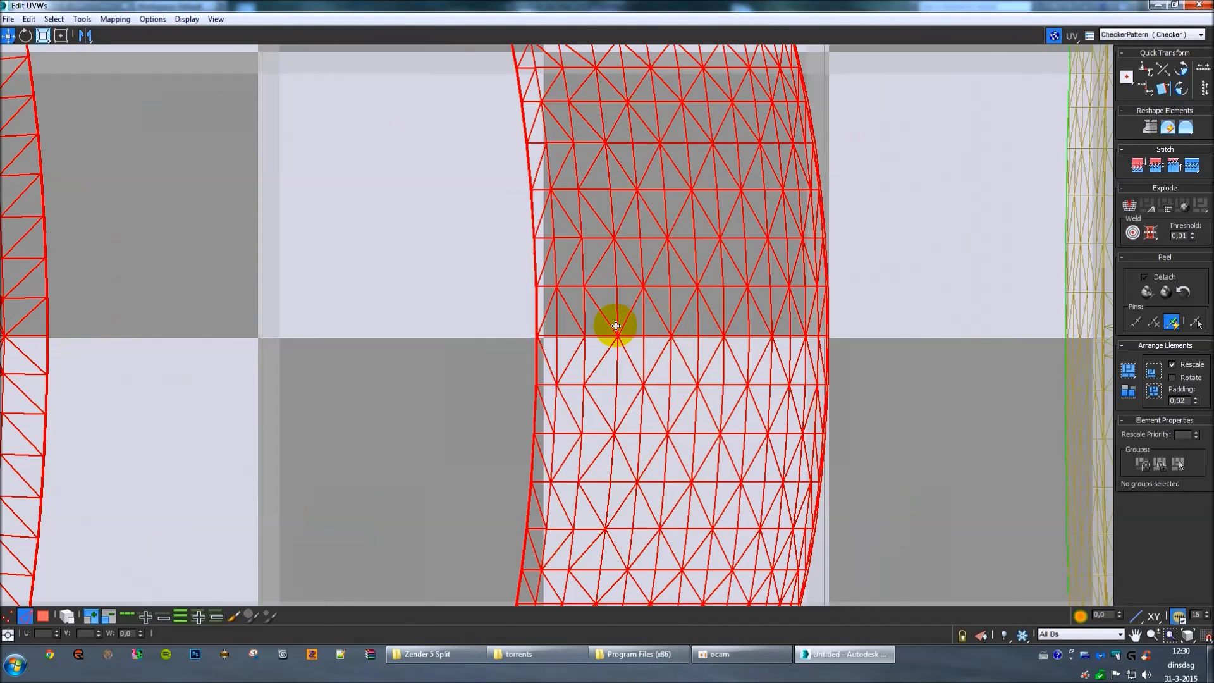
drag(617, 339, 620, 341)
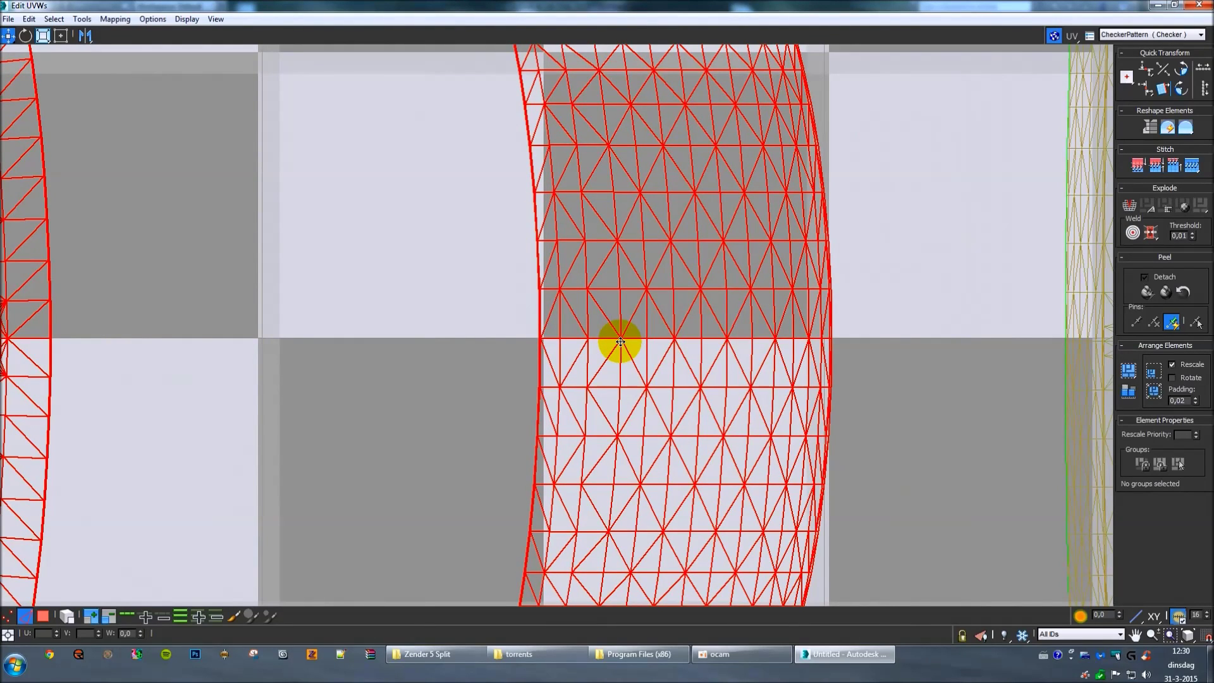
scroll(620, 341, down, 10)
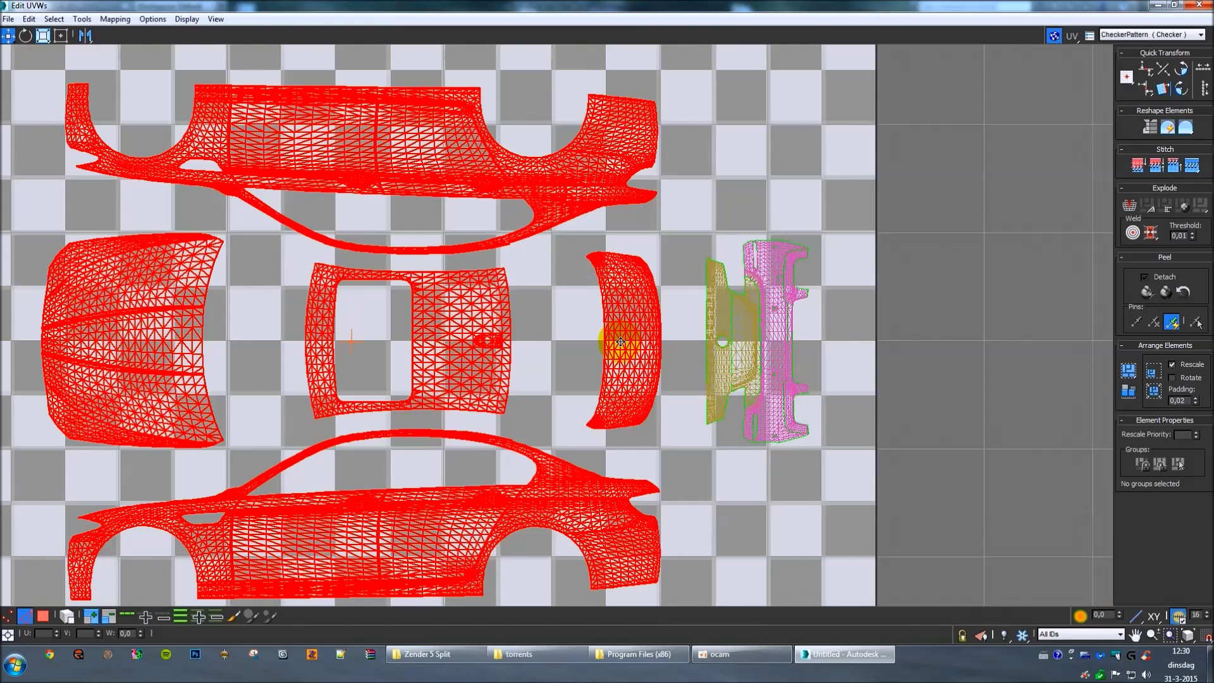
scroll(620, 341, down, 2)
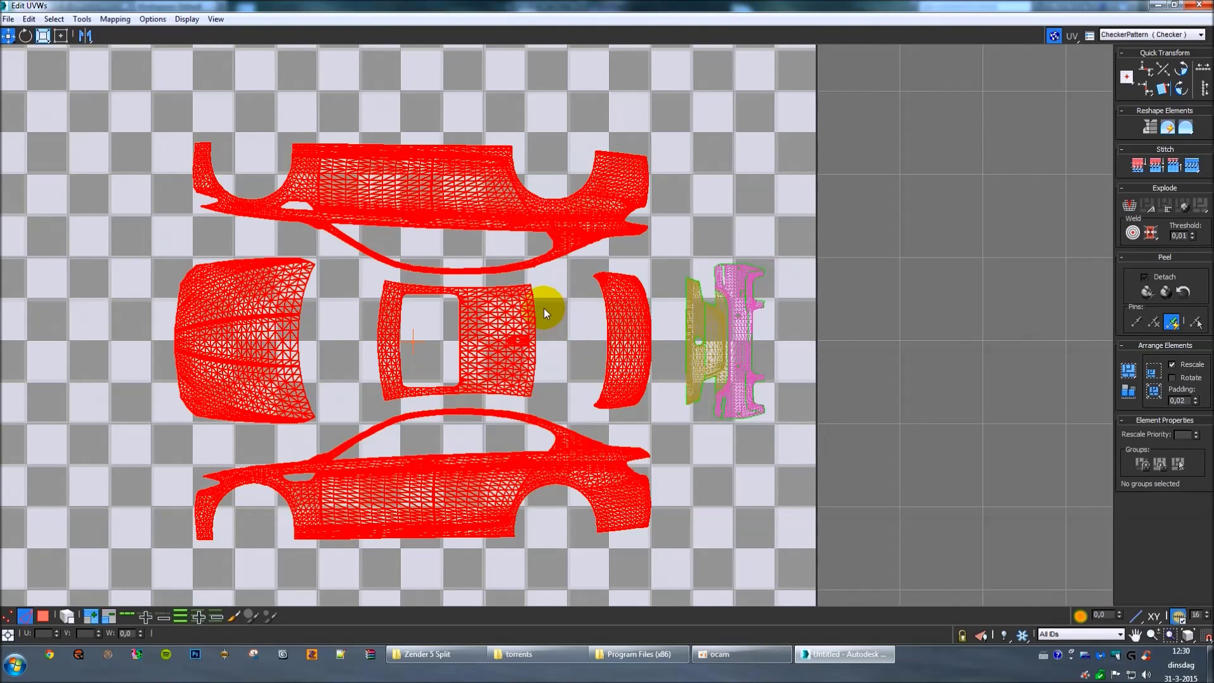
Step: Rotate the front bumper shell 90 degrees clockwise and move it in front of the hood shell
scroll(543, 309, down, 8)
scroll(547, 271, up, 3)
middle_drag(602, 313, 657, 334)
mouse_move(602, 162)
mouse_down()
mouse_move(613, 165)
mouse_move(598, 165)
mouse_up()
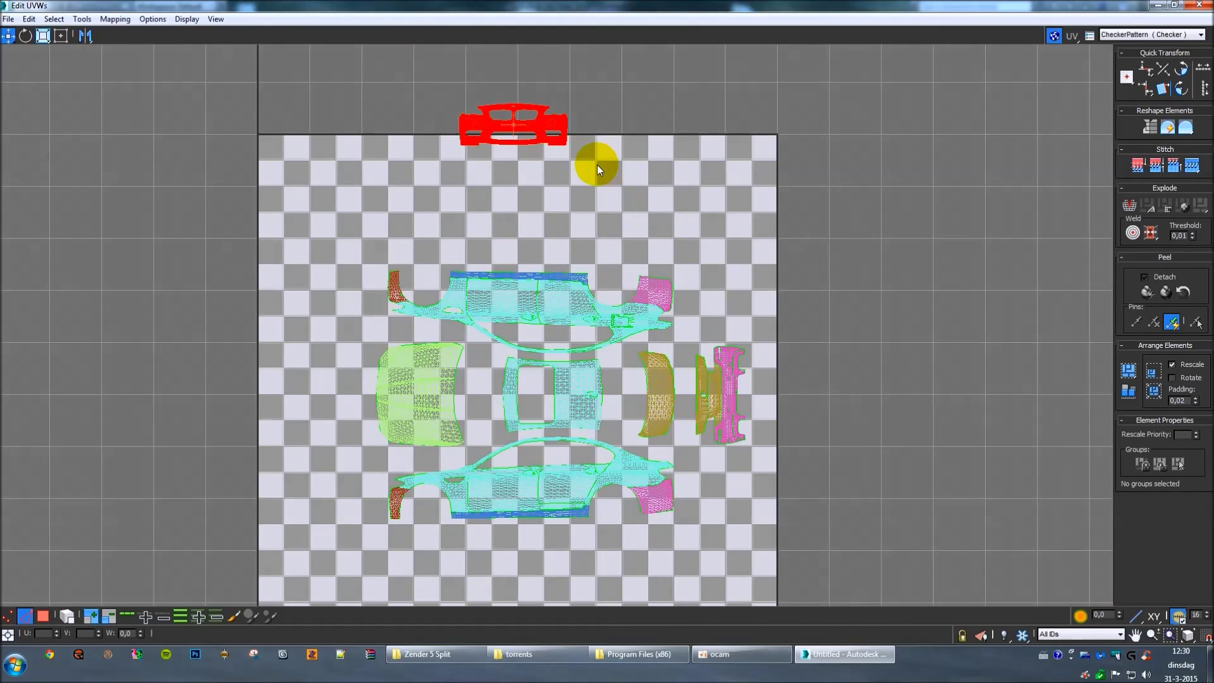
click(1160, 88)
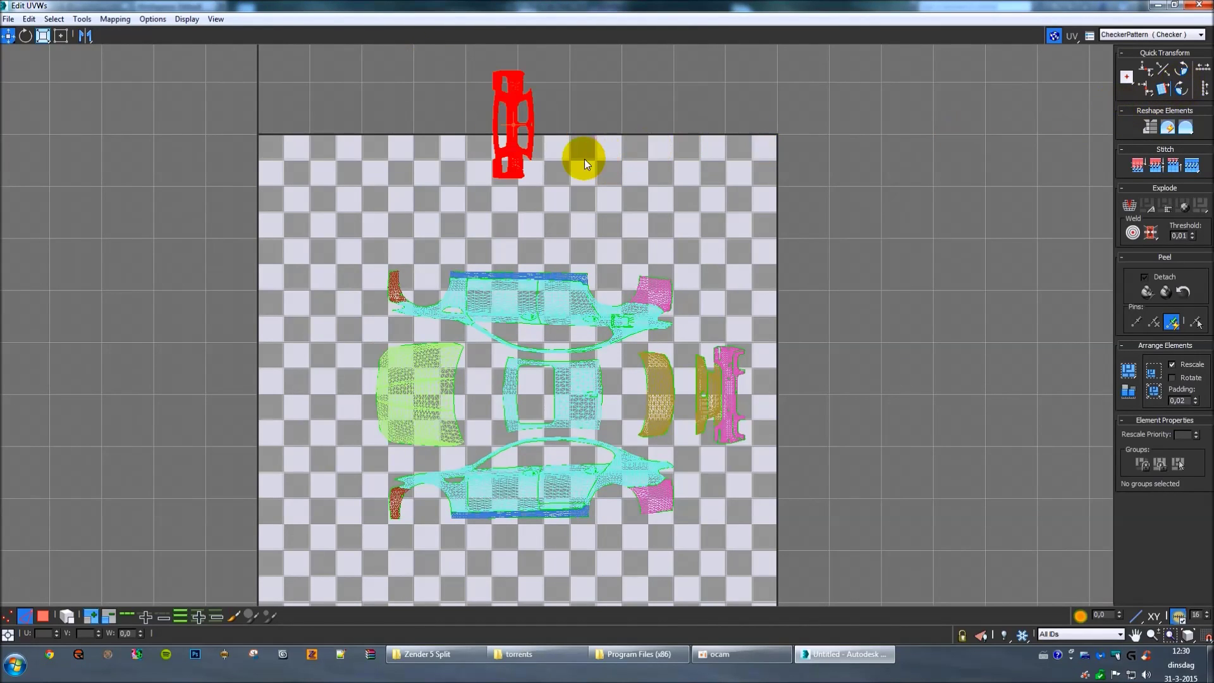
drag(509, 161, 336, 428)
scroll(320, 393, up, 5)
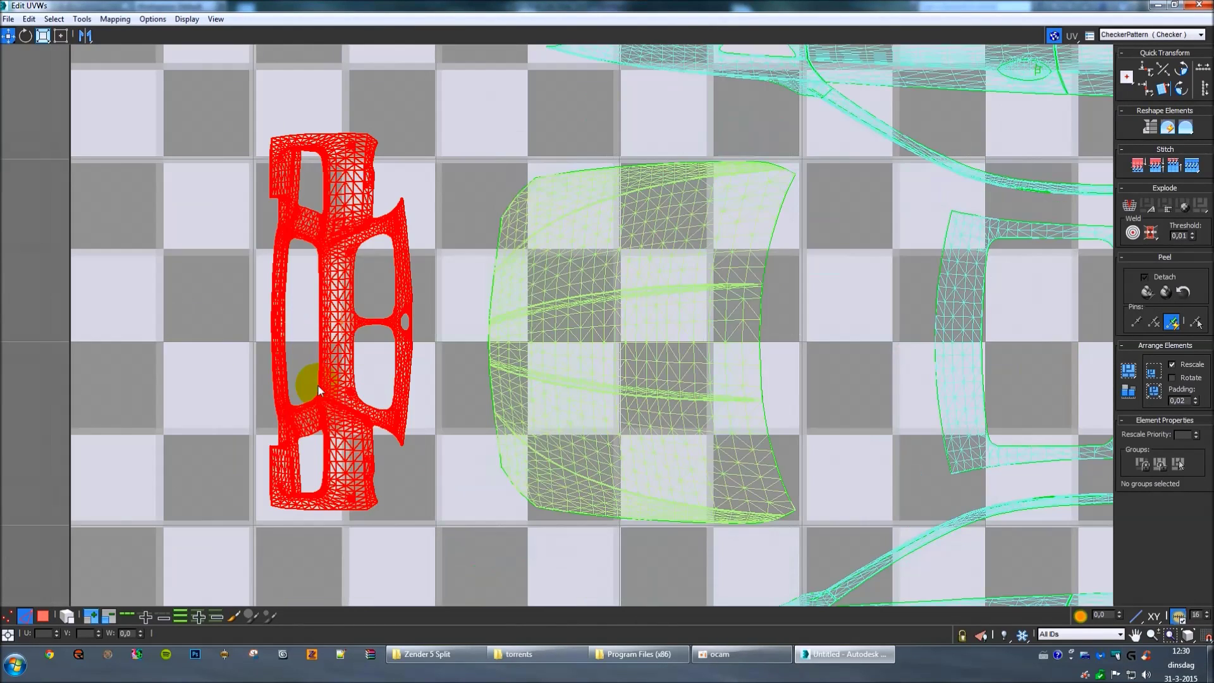
Step: Align the centre of the front bumper shell with the horizontal grid line running through the hood's centre
scroll(325, 331, up, 3)
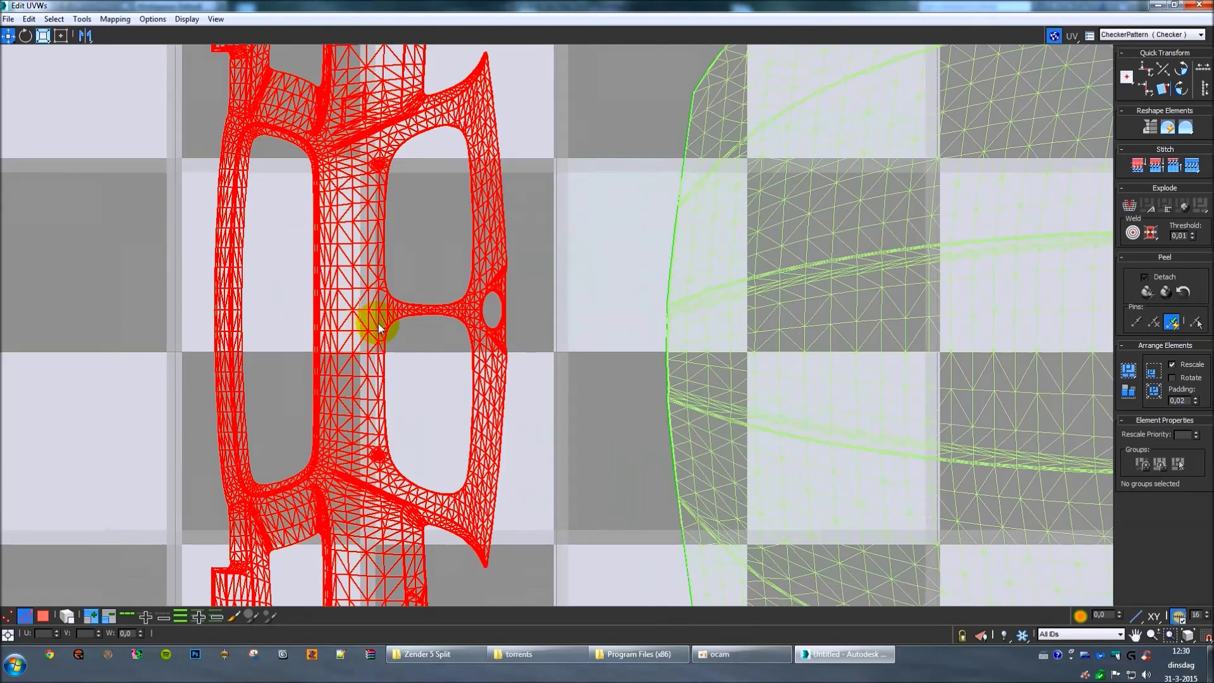
drag(397, 318, 420, 359)
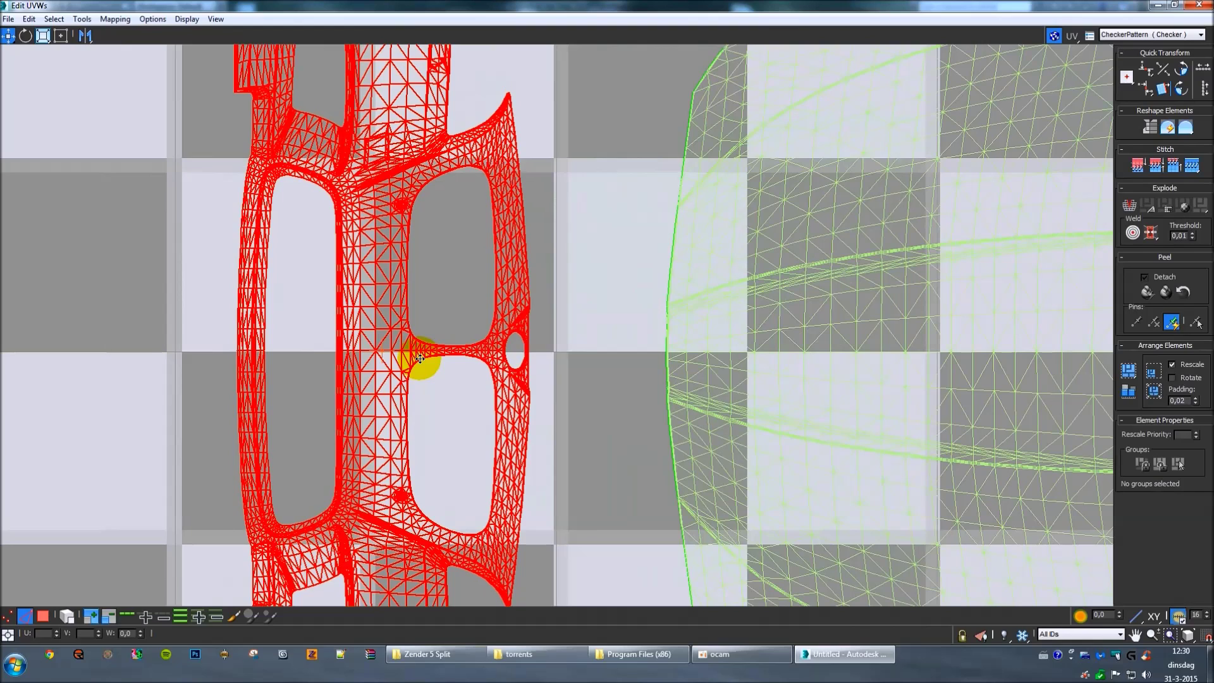
scroll(422, 351, down, 6)
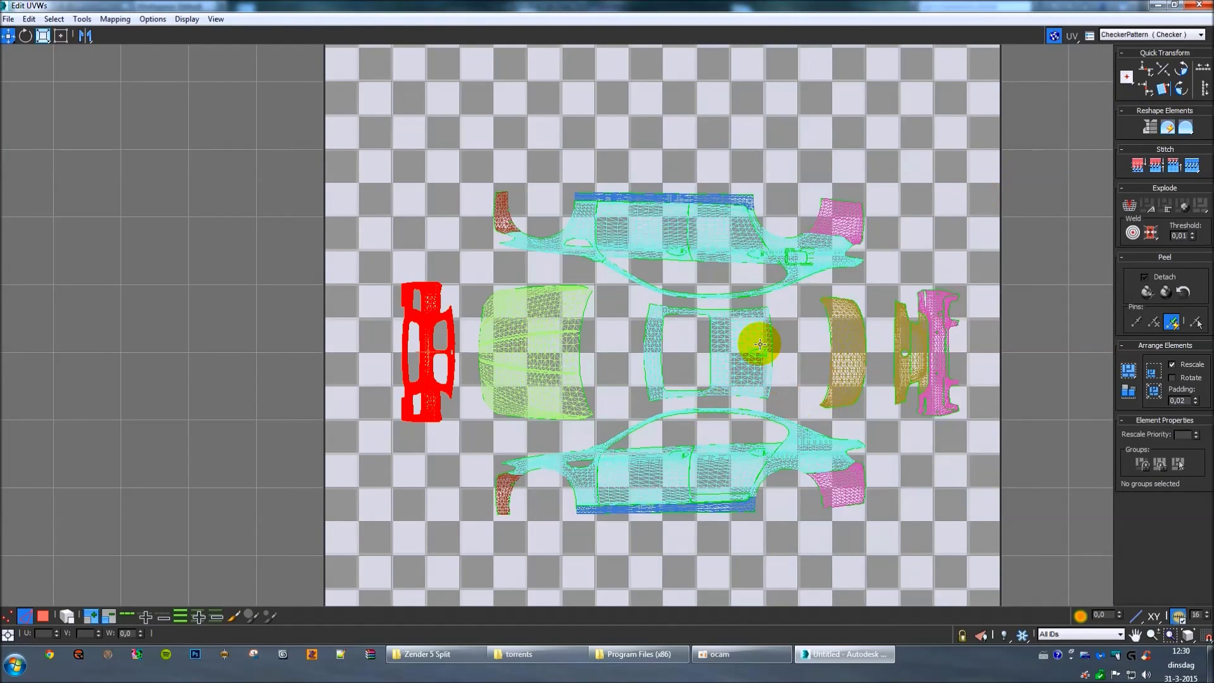
scroll(758, 274, down, 2)
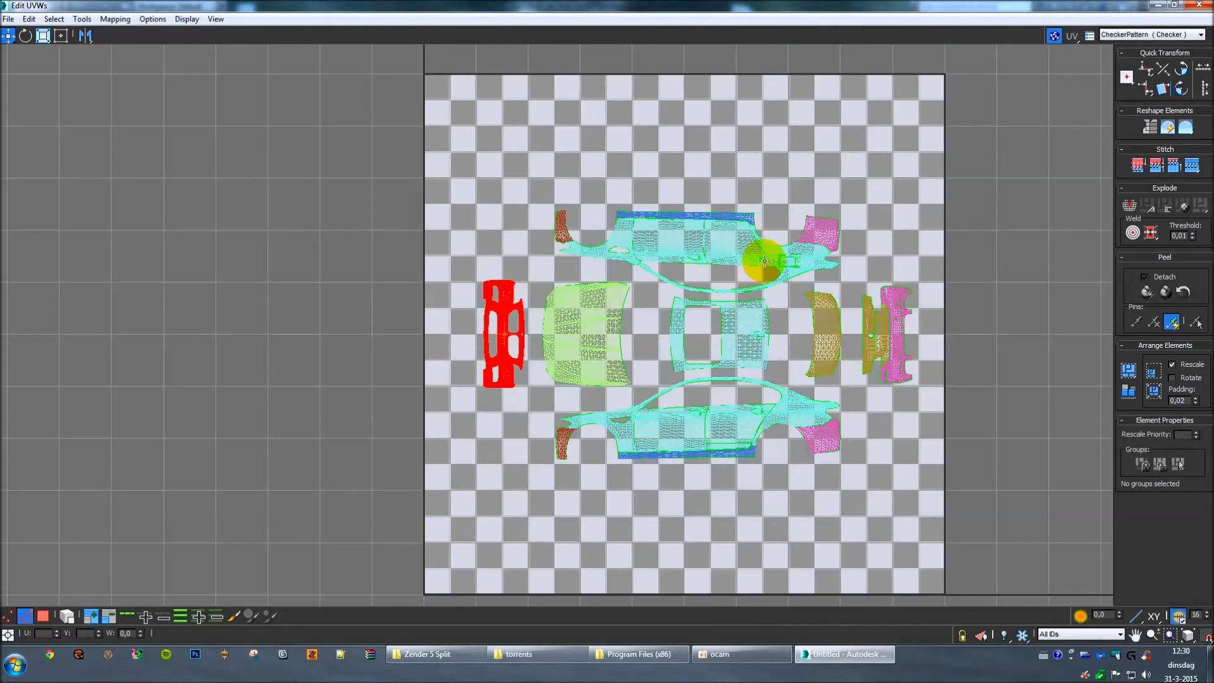
Step: Load the bitmap UVMAP_METBODY.png from the Nissan 300zx uvmap template folder as background and compare the shell layout with it
click(1128, 34)
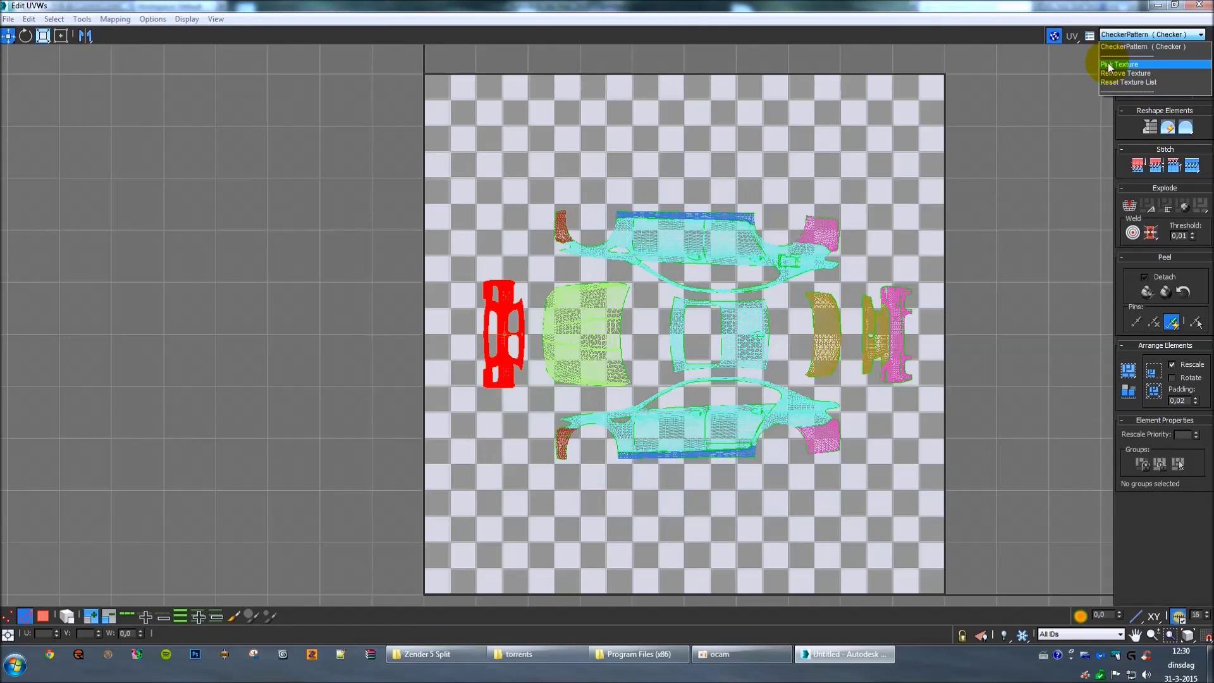
click(1064, 90)
click(1128, 35)
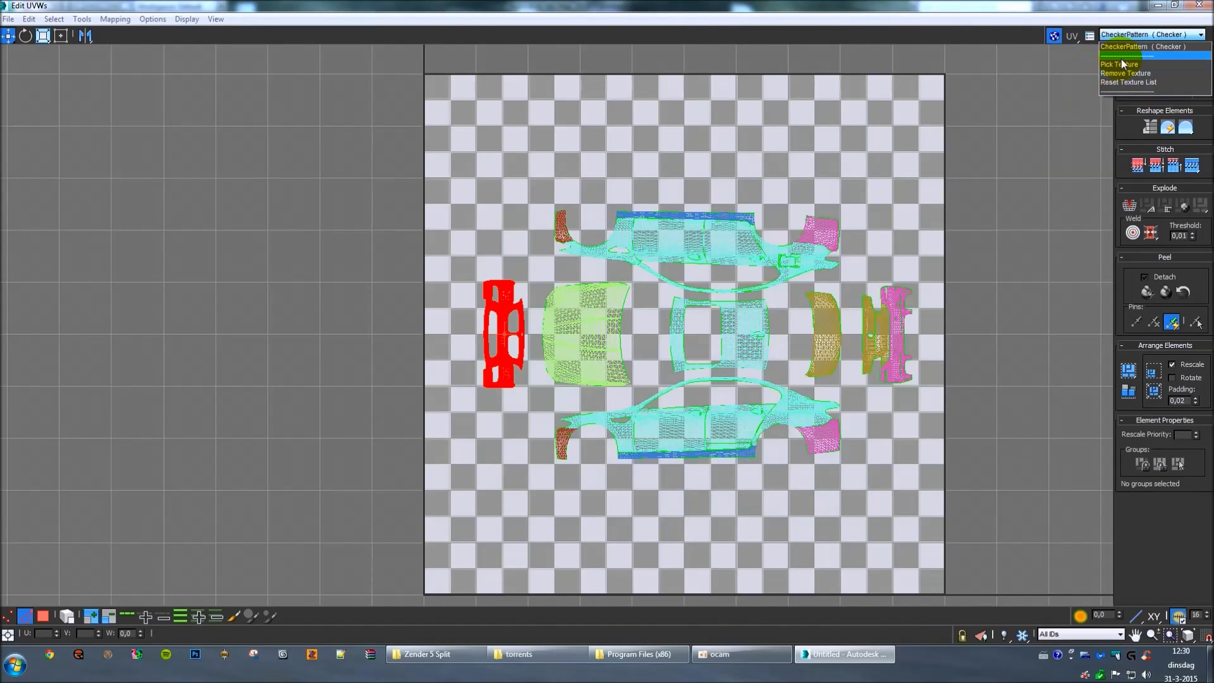
click(1119, 66)
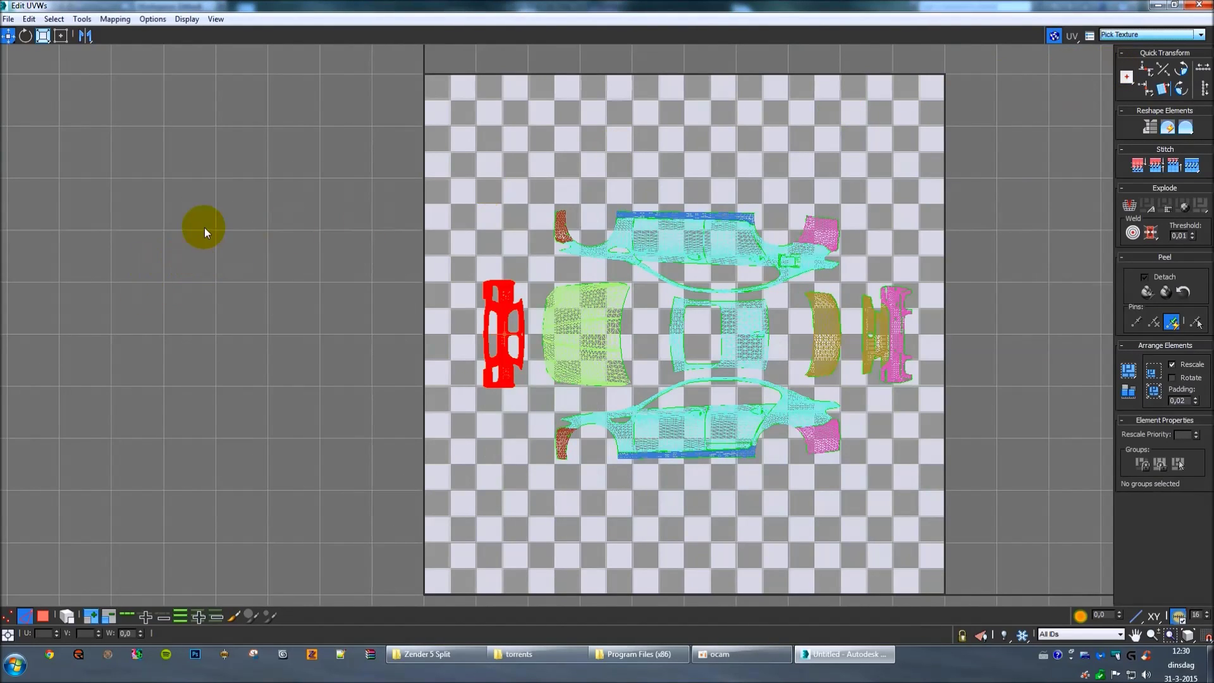
double_click(502, 180)
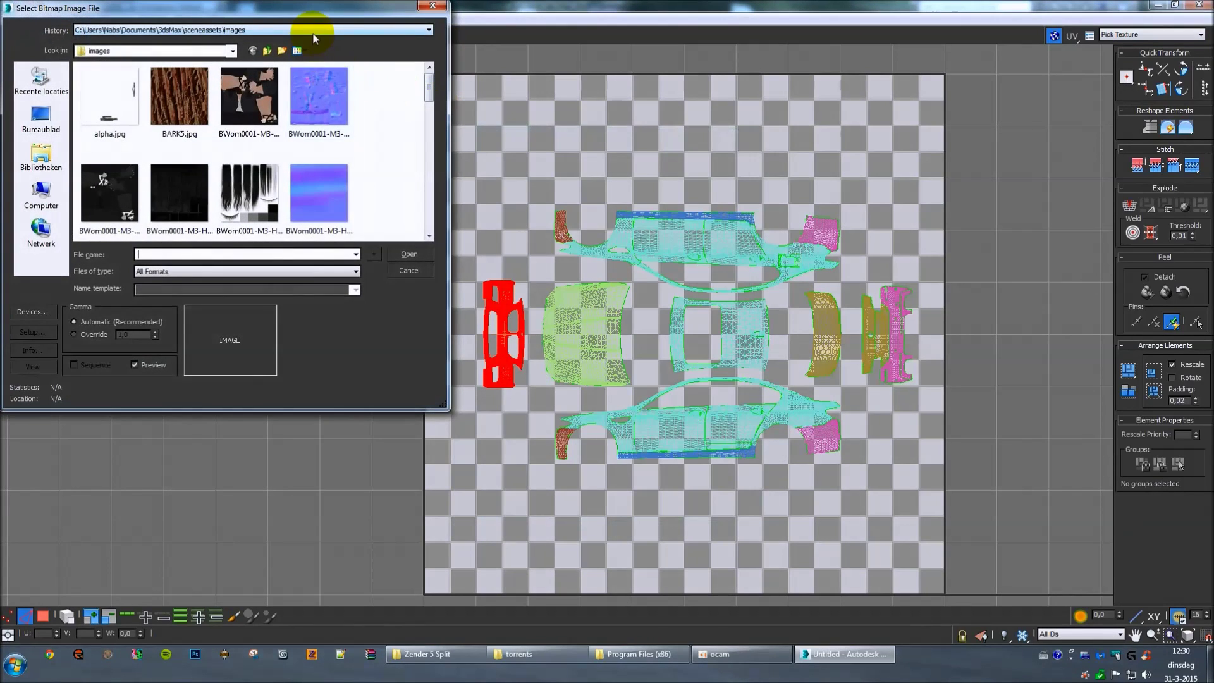
click(313, 31)
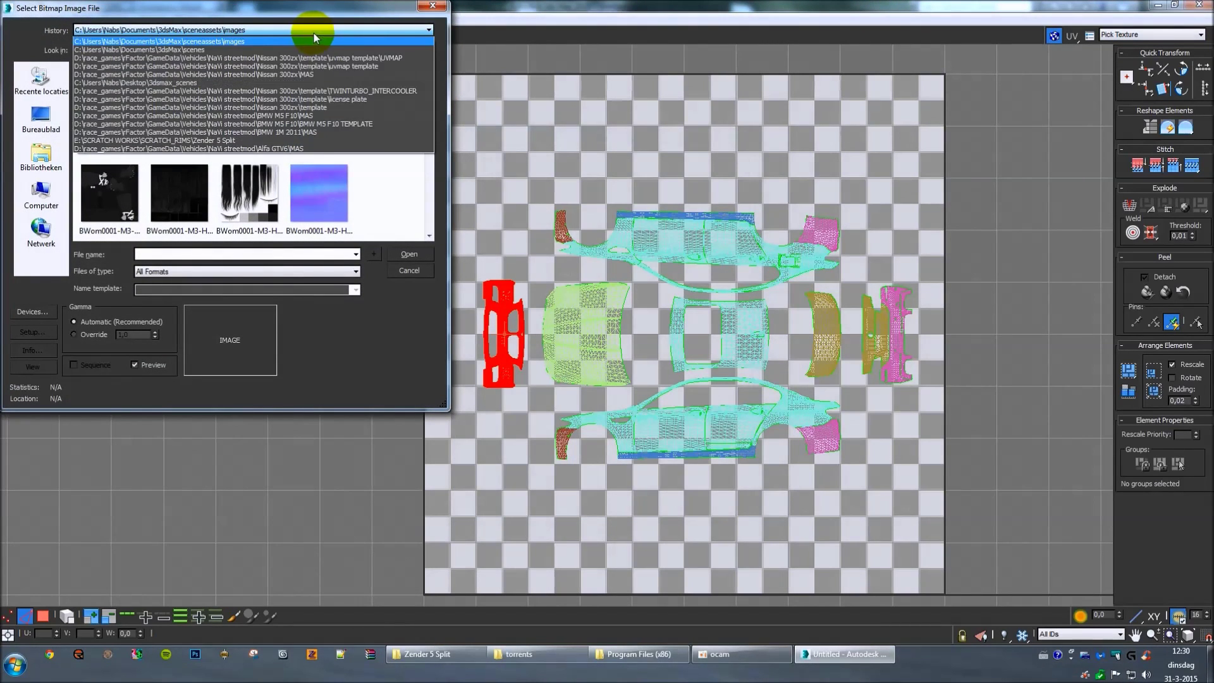
click(280, 58)
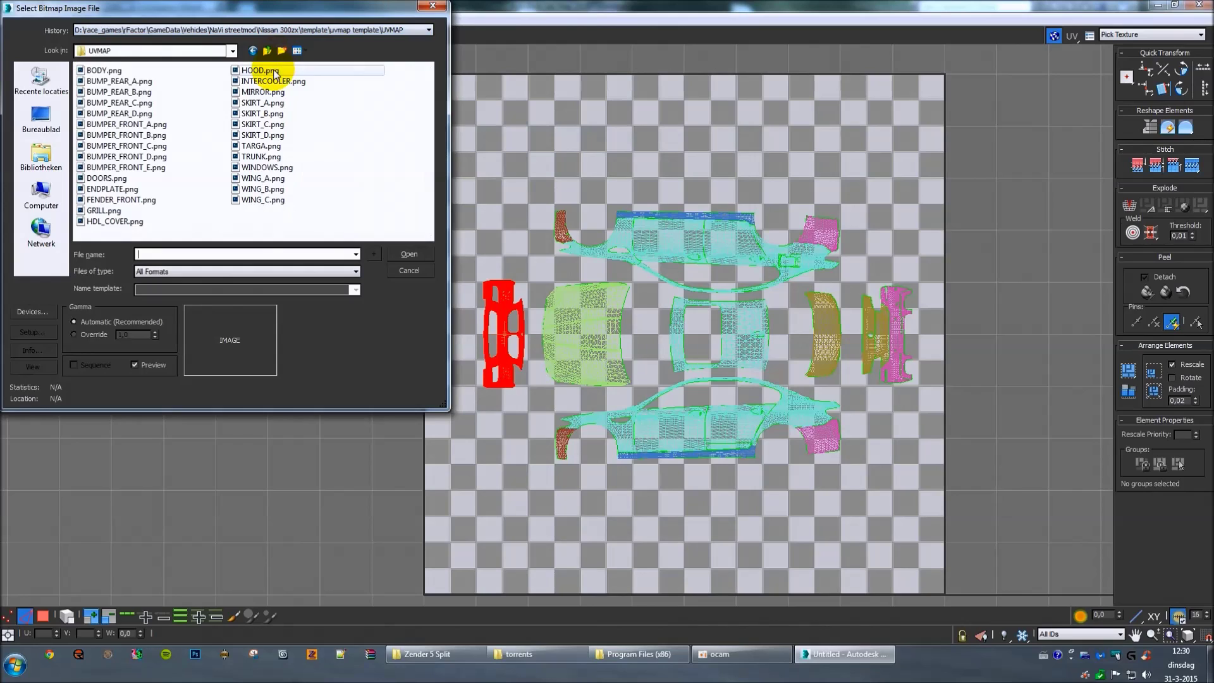
click(267, 51)
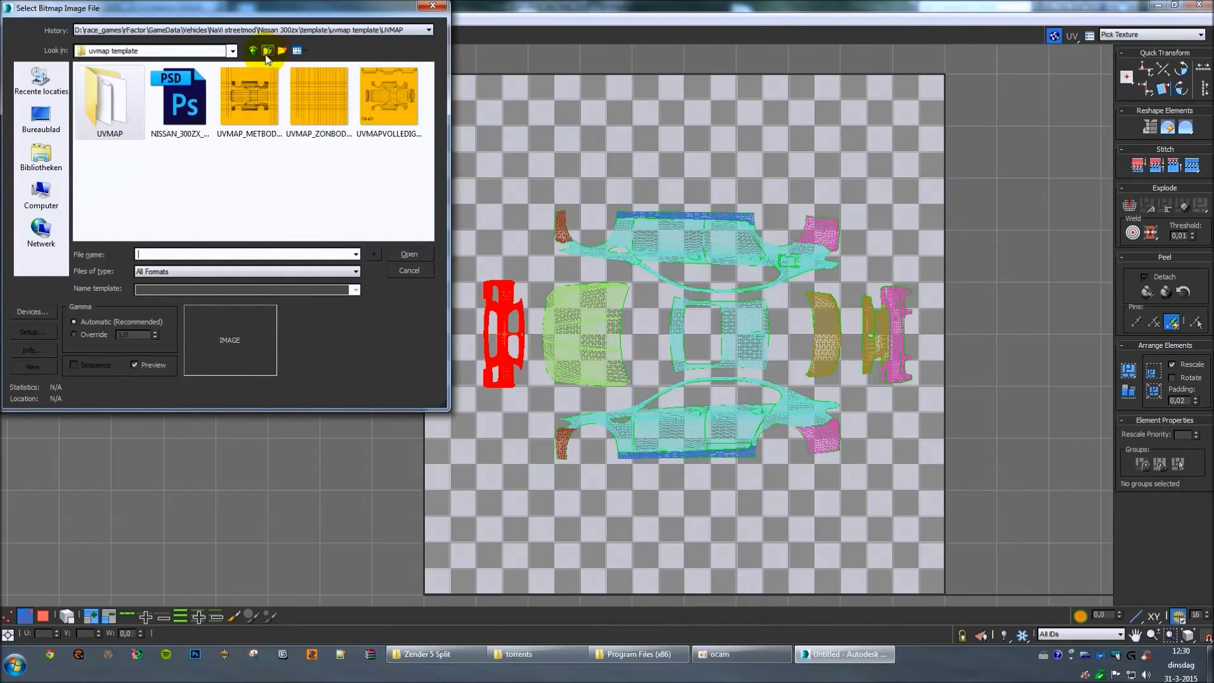
click(261, 104)
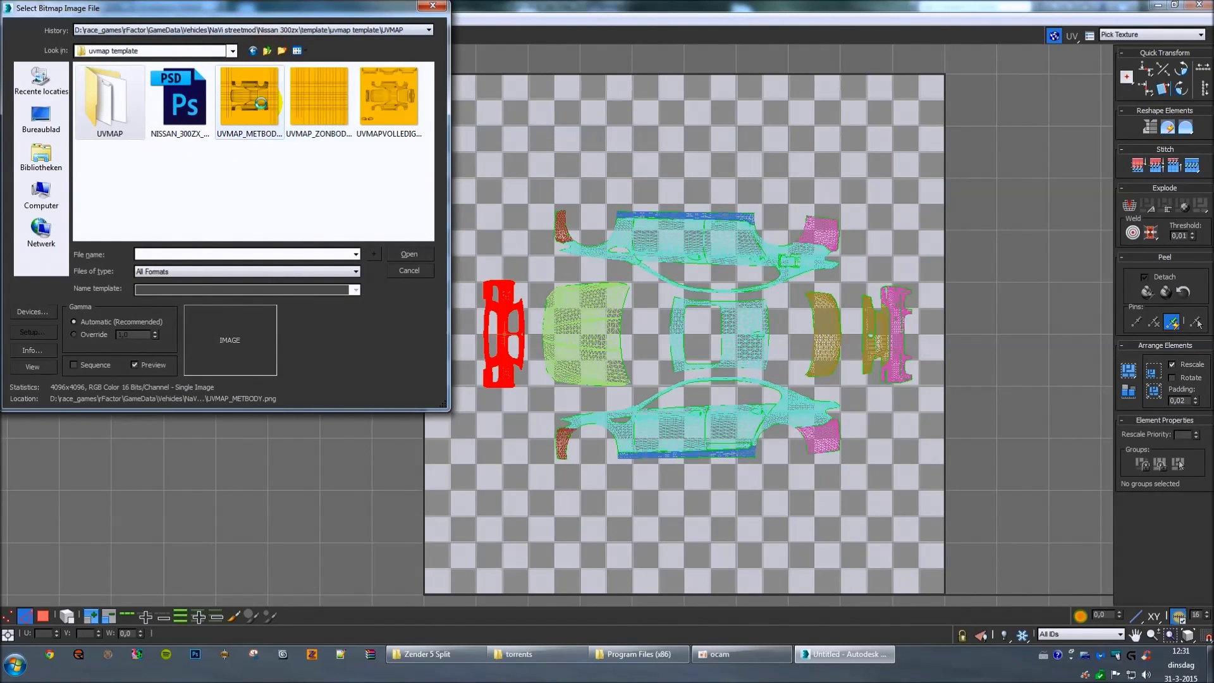
double_click(261, 104)
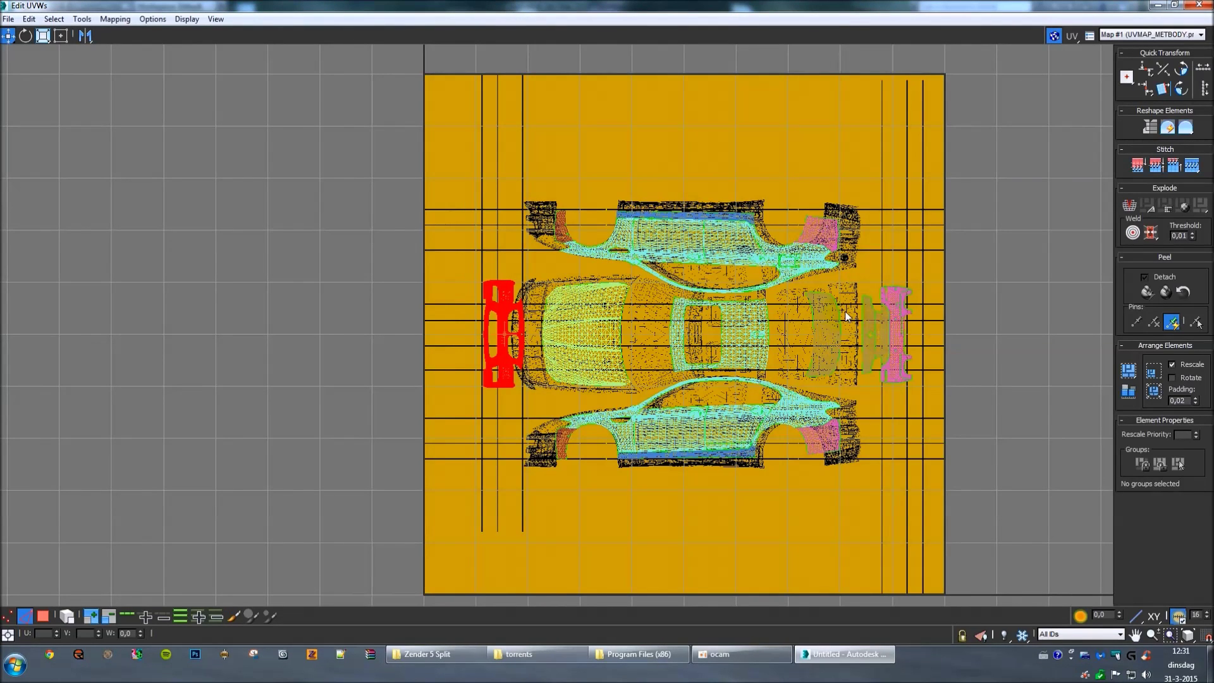
scroll(846, 316, up, 1)
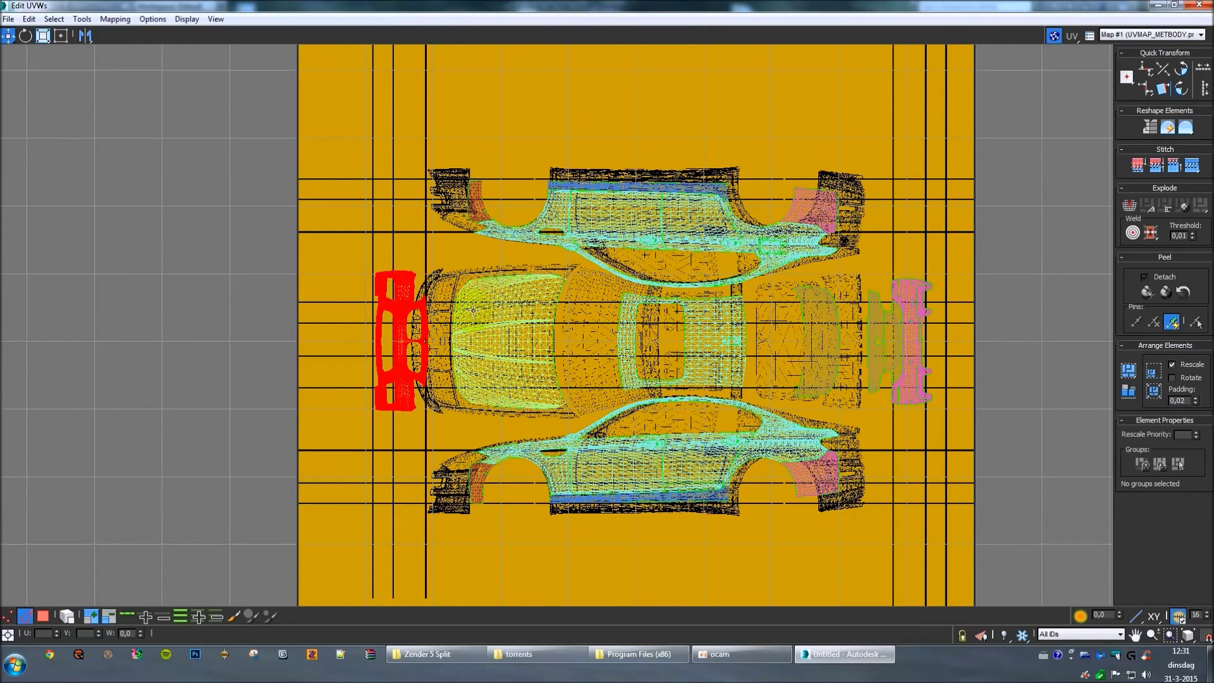
scroll(792, 283, down, 3)
scroll(792, 284, up, 2)
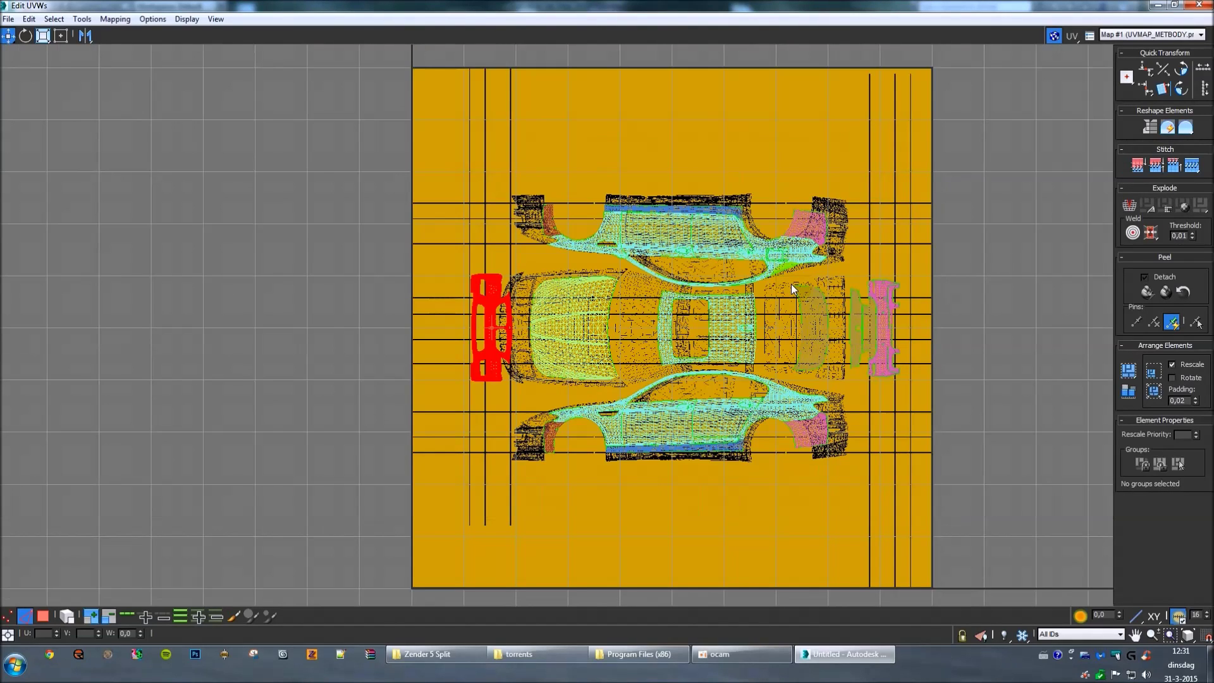
Step: Remove the background texture from the UV editor and deselect the front bumper shell
click(1124, 37)
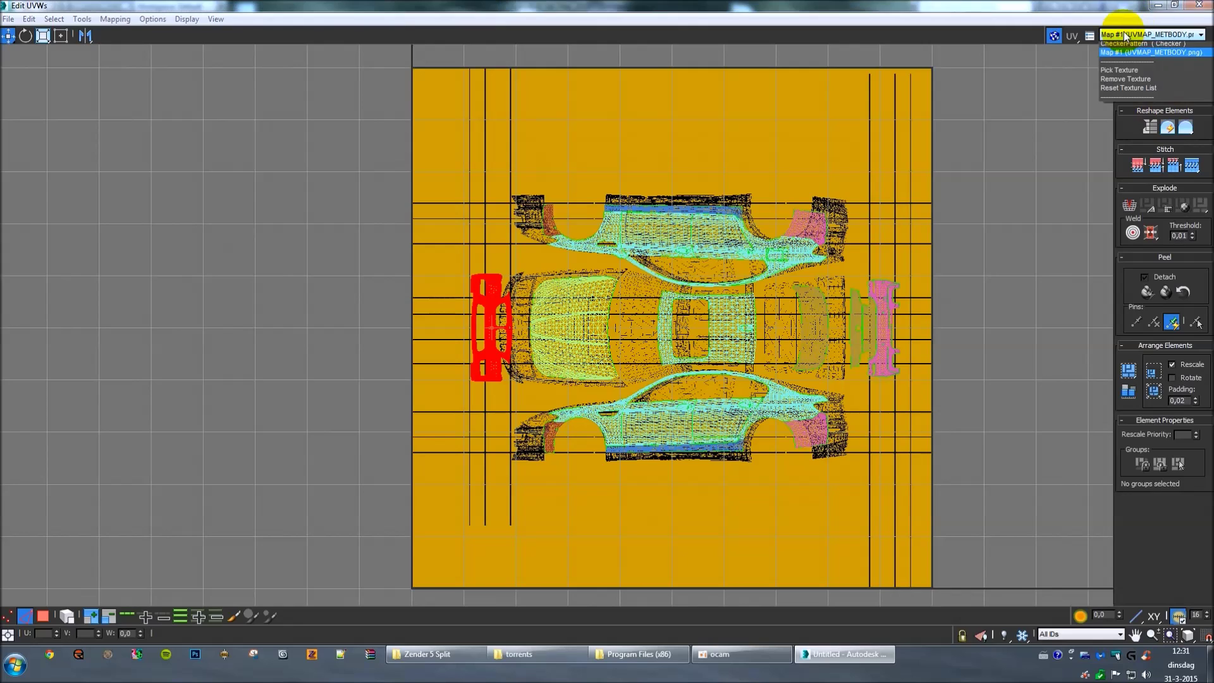
click(1121, 81)
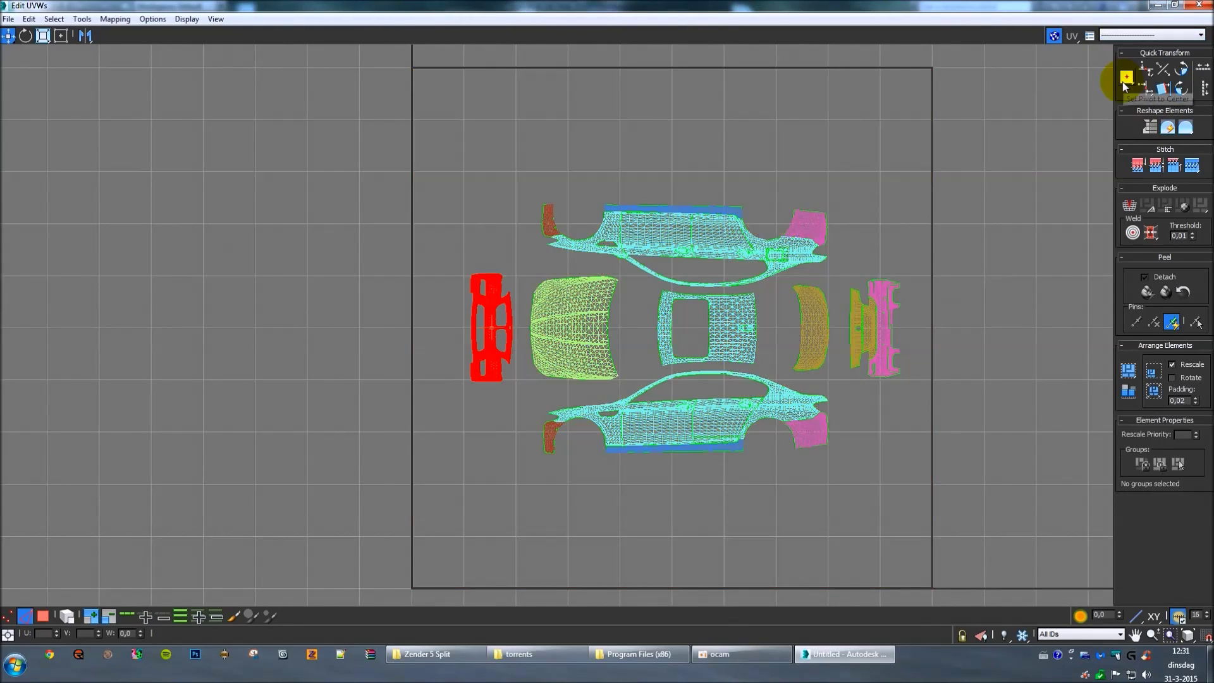
middle_drag(841, 327, 791, 343)
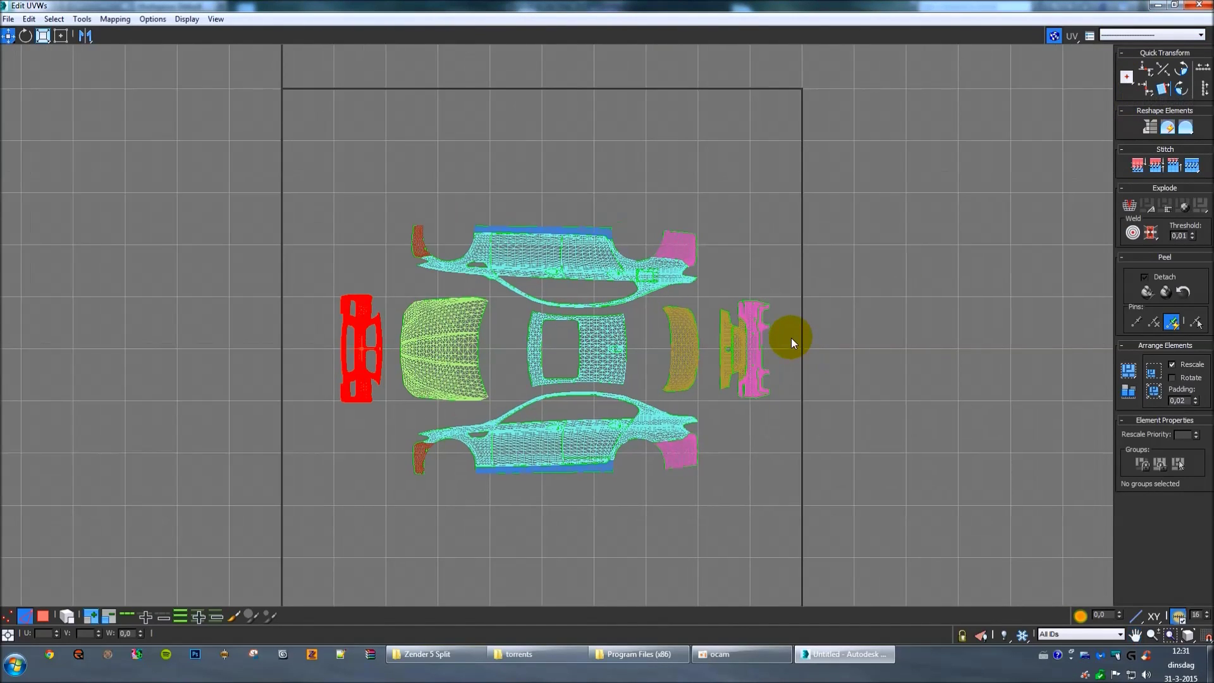
scroll(791, 343, down, 2)
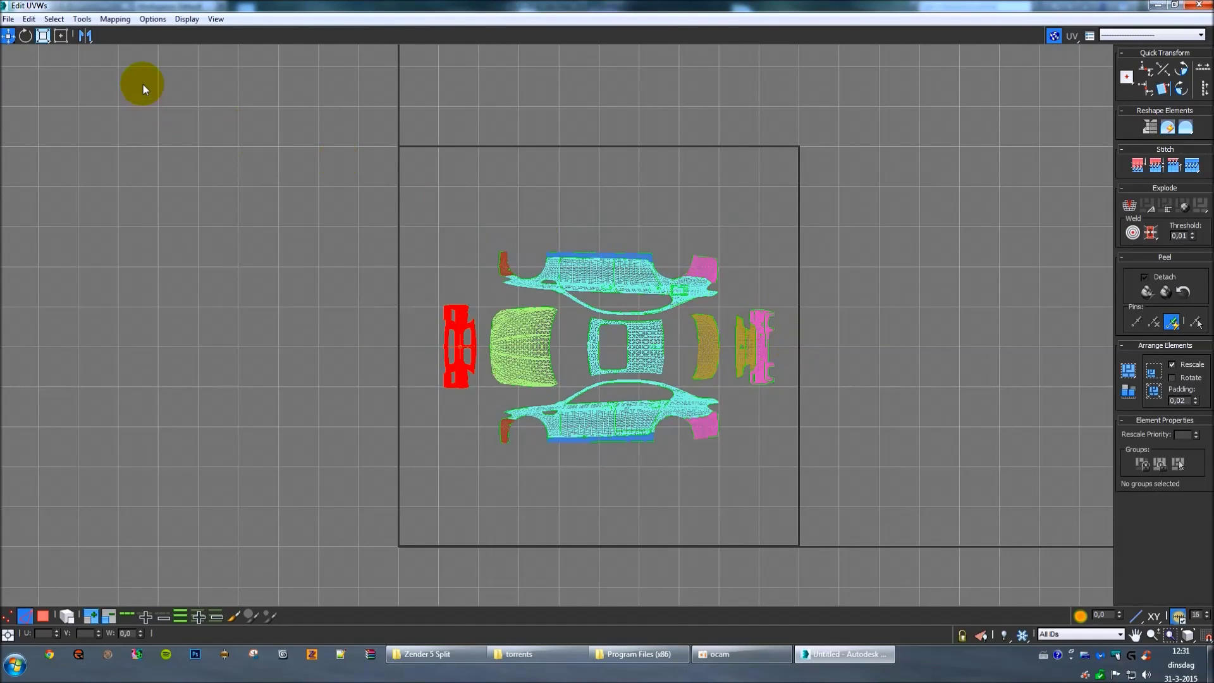
click(396, 212)
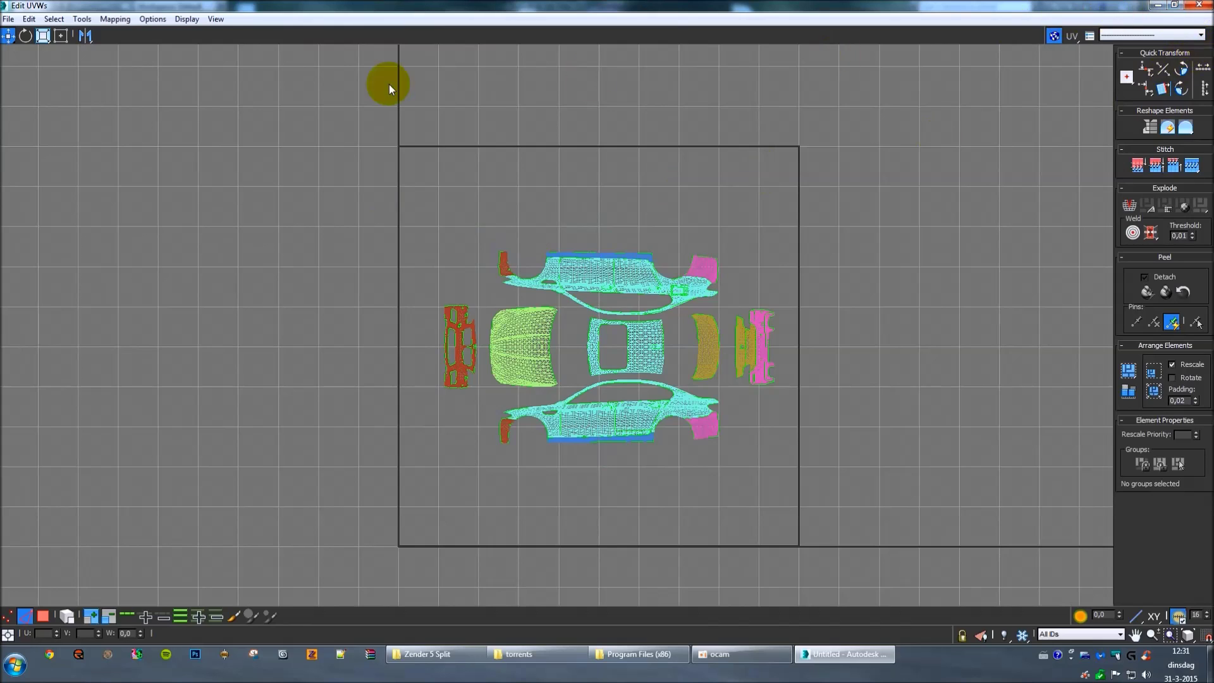
Step: Restore the UV editor to its smaller window size and open the Render UVW Template settings
click(1171, 6)
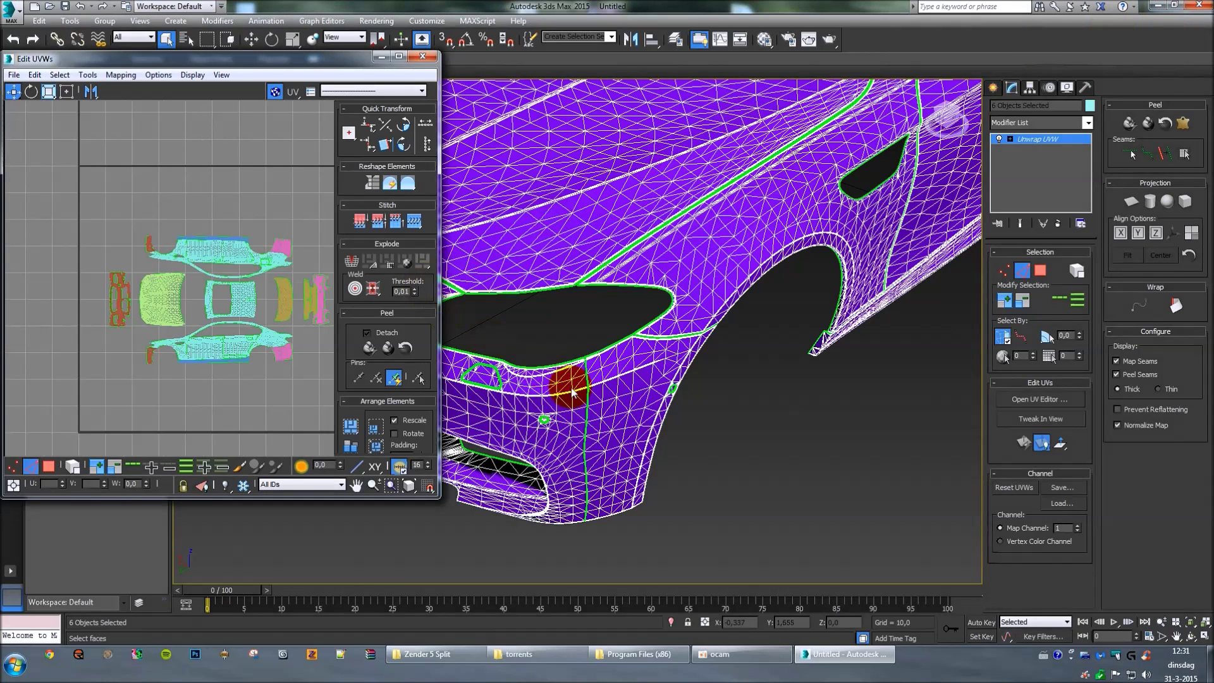
middle_drag(738, 409, 795, 406)
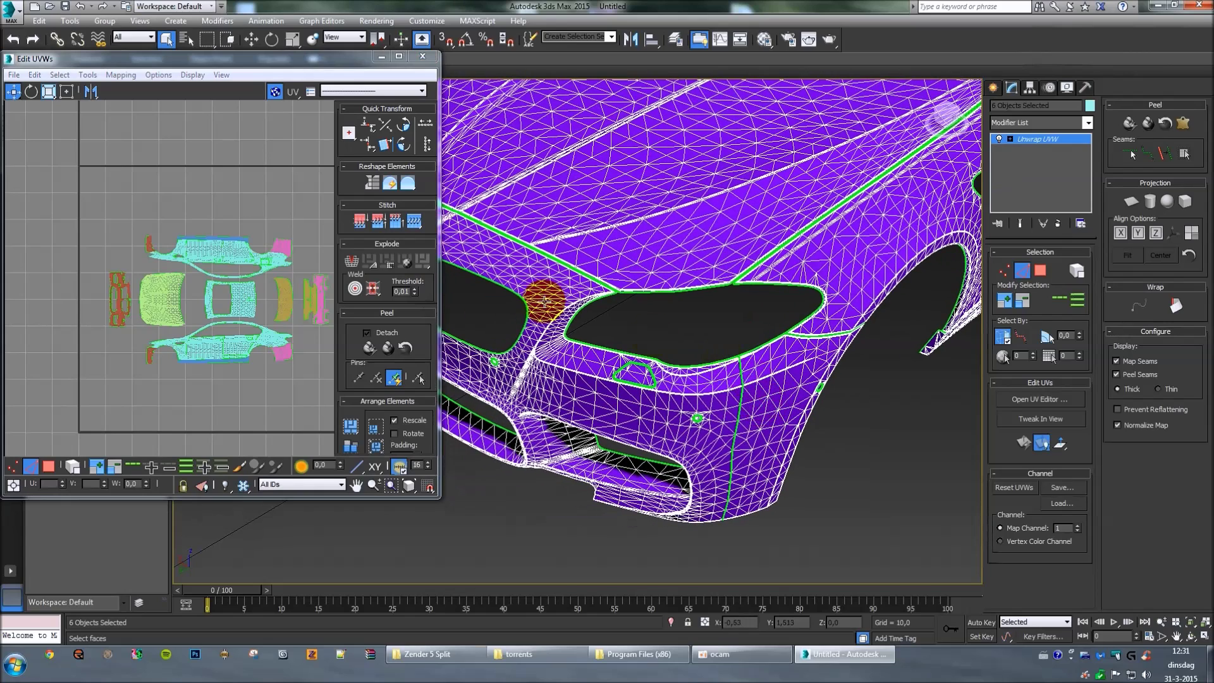
click(85, 75)
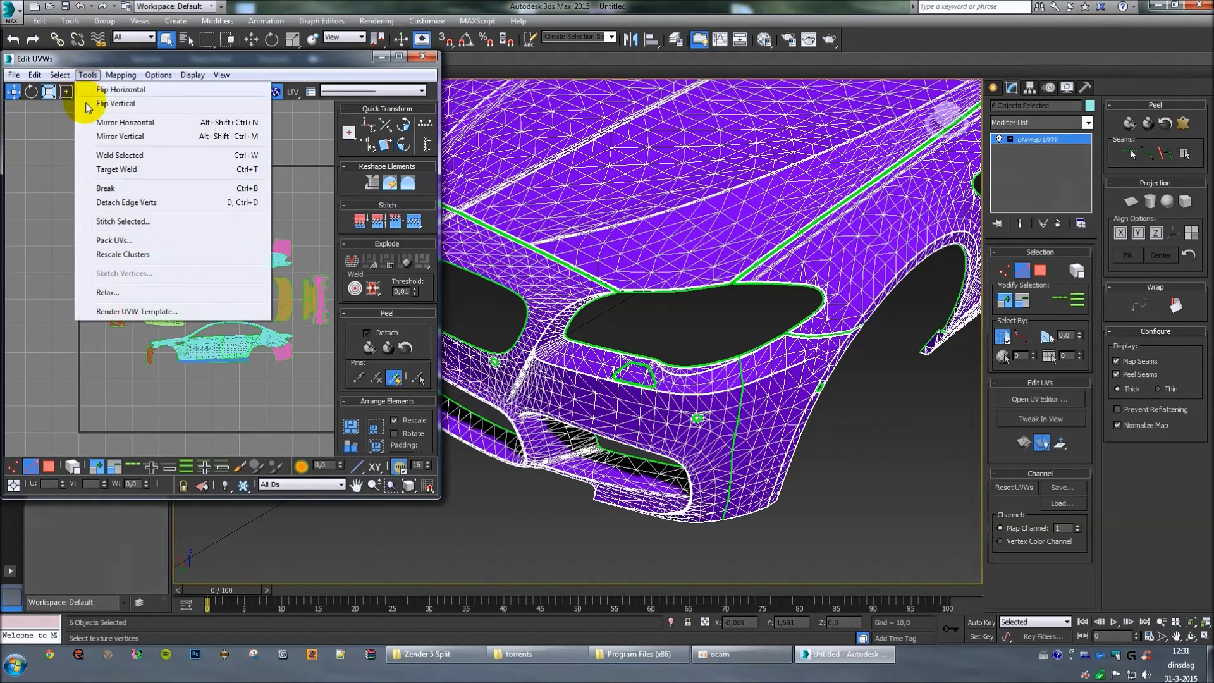
click(131, 311)
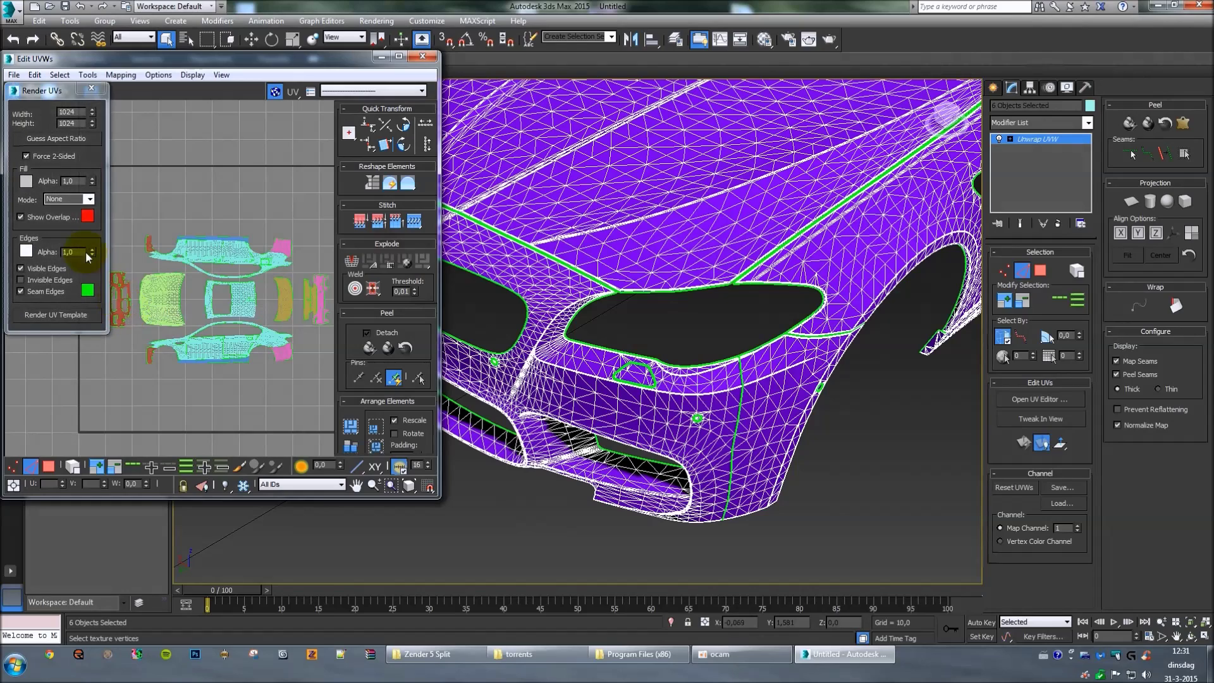
Step: Set both the width and the height of the UV template render to 4096
double_click(80, 113)
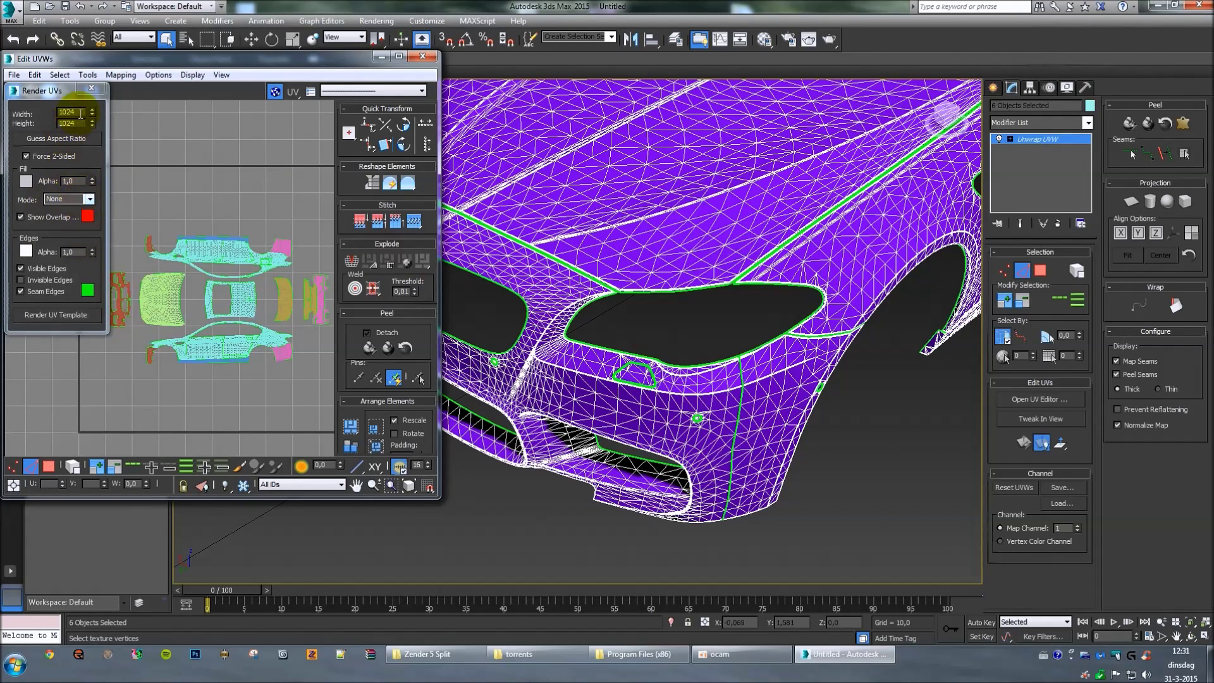
drag(82, 113, 31, 114)
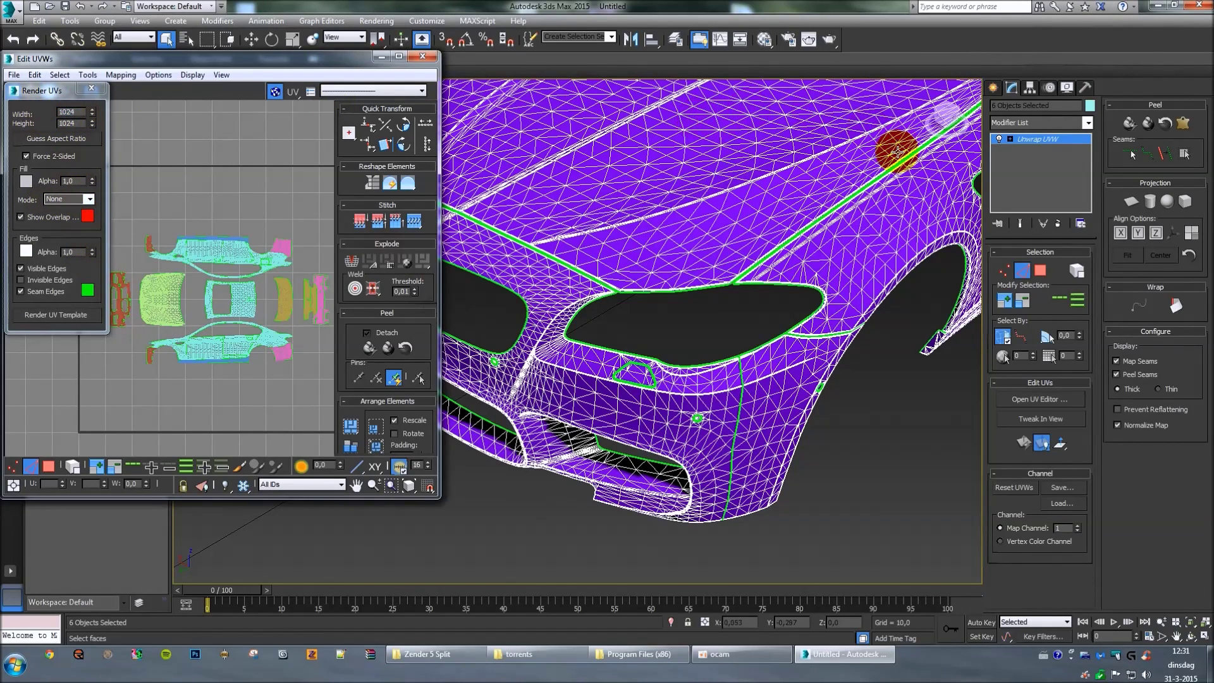
double_click(81, 111)
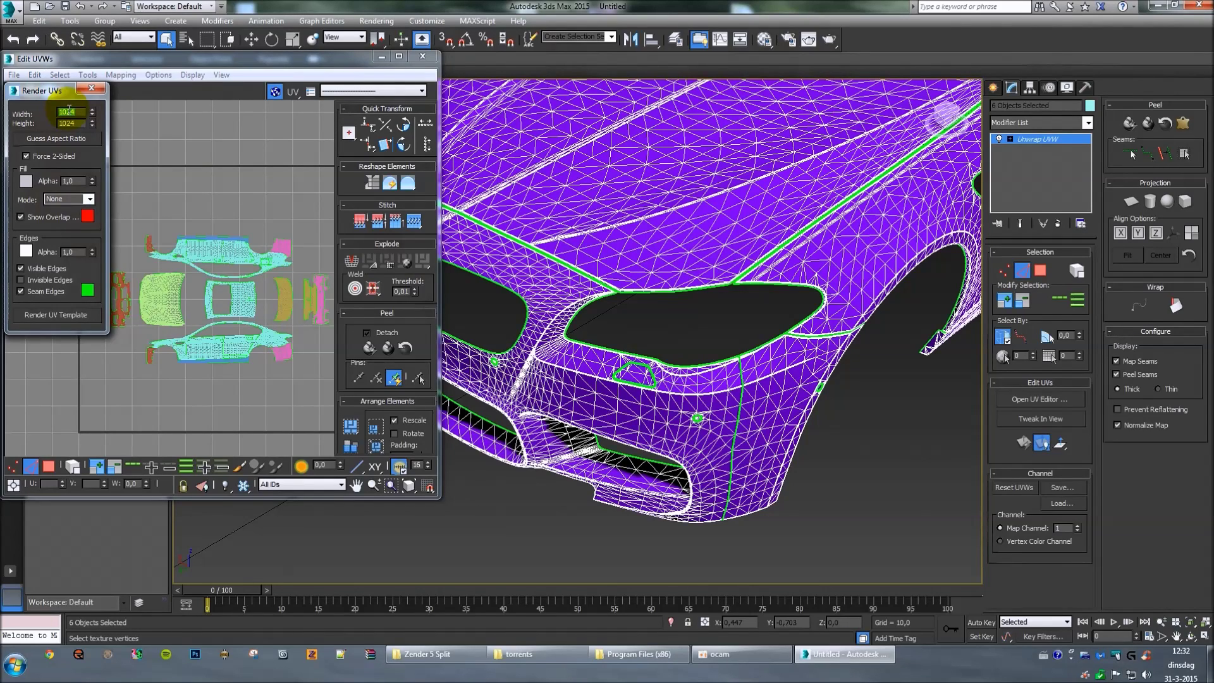
text(4096)
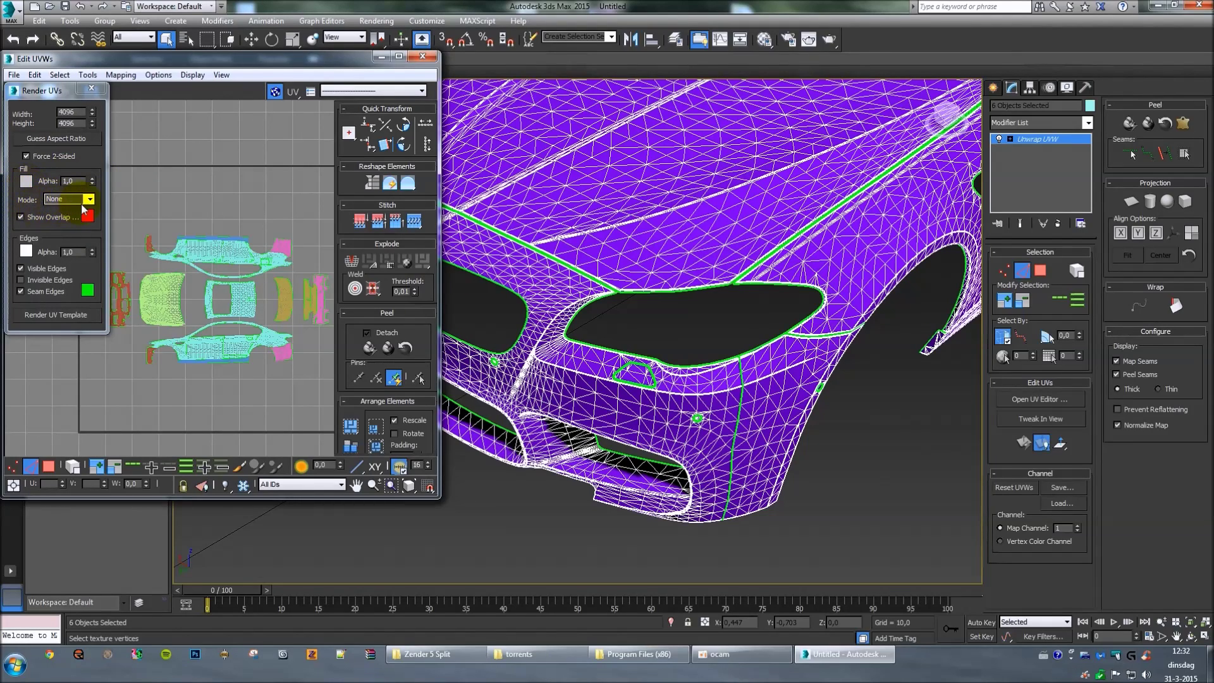
Step: Choose None as the template's fill mode and turn off the display of overlapping faces
click(92, 200)
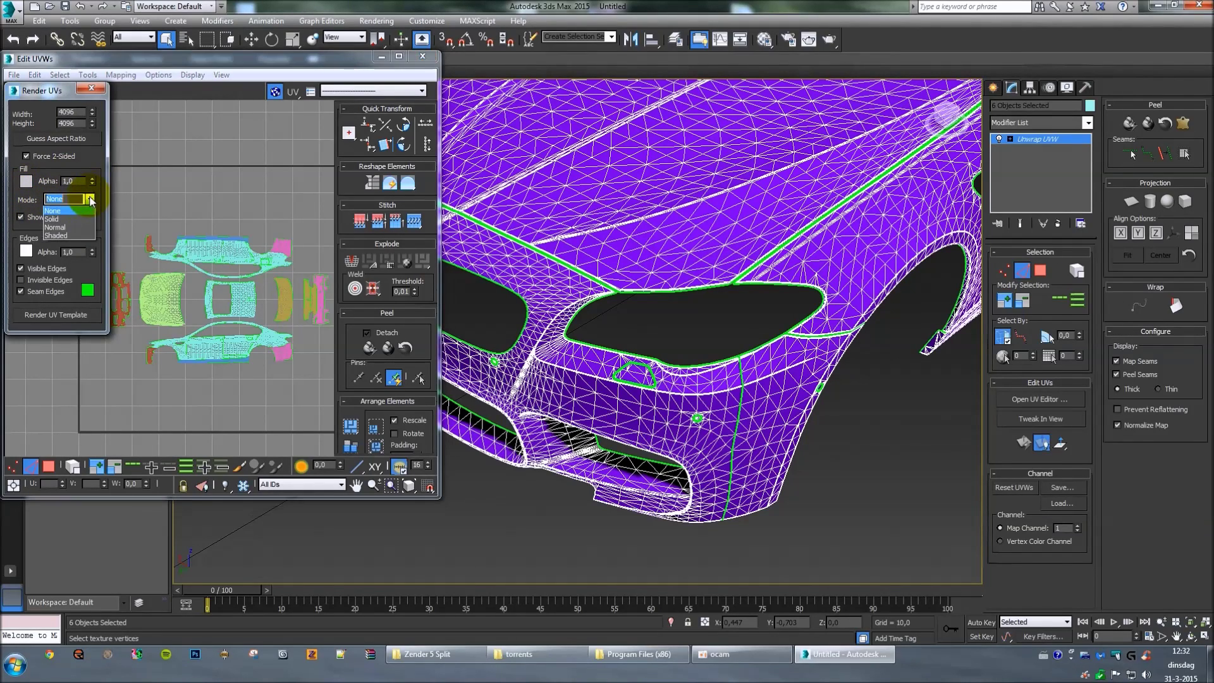
click(68, 212)
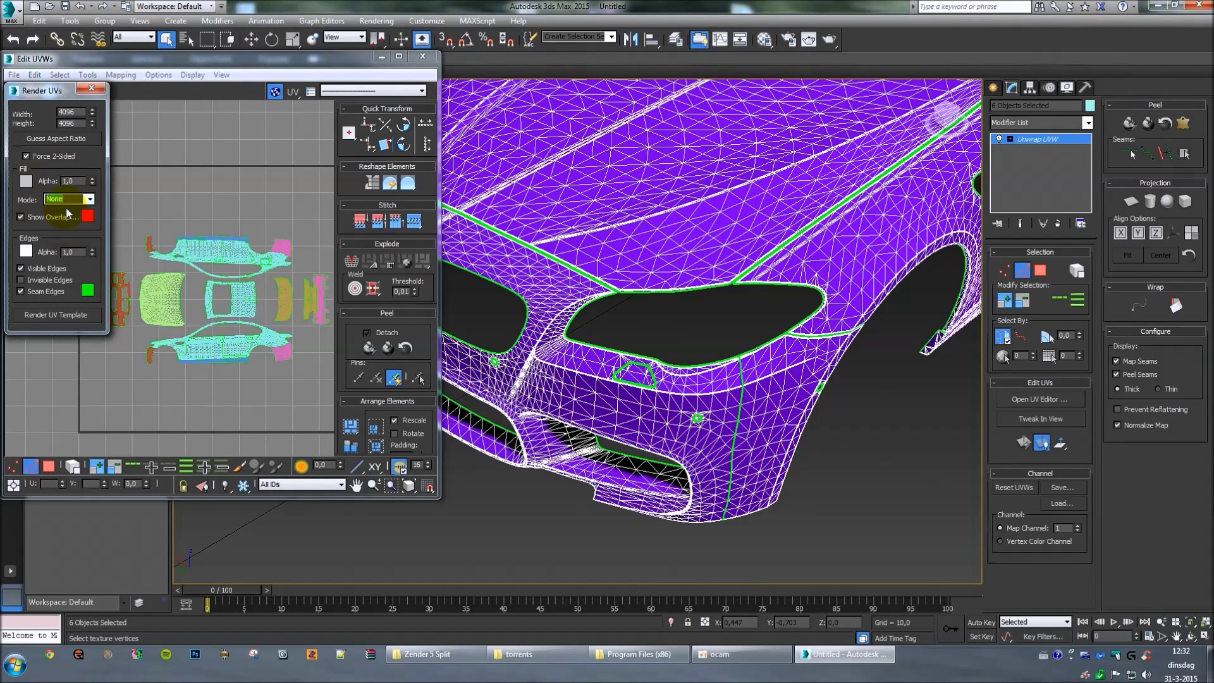
click(21, 217)
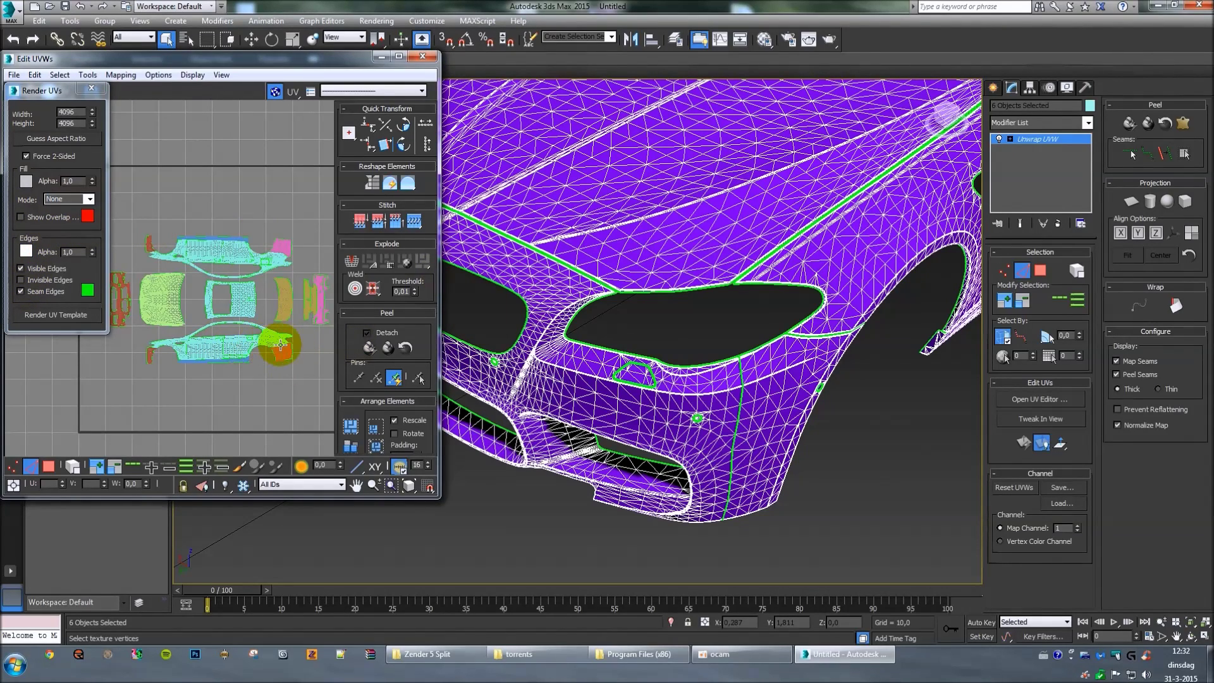
click(1028, 271)
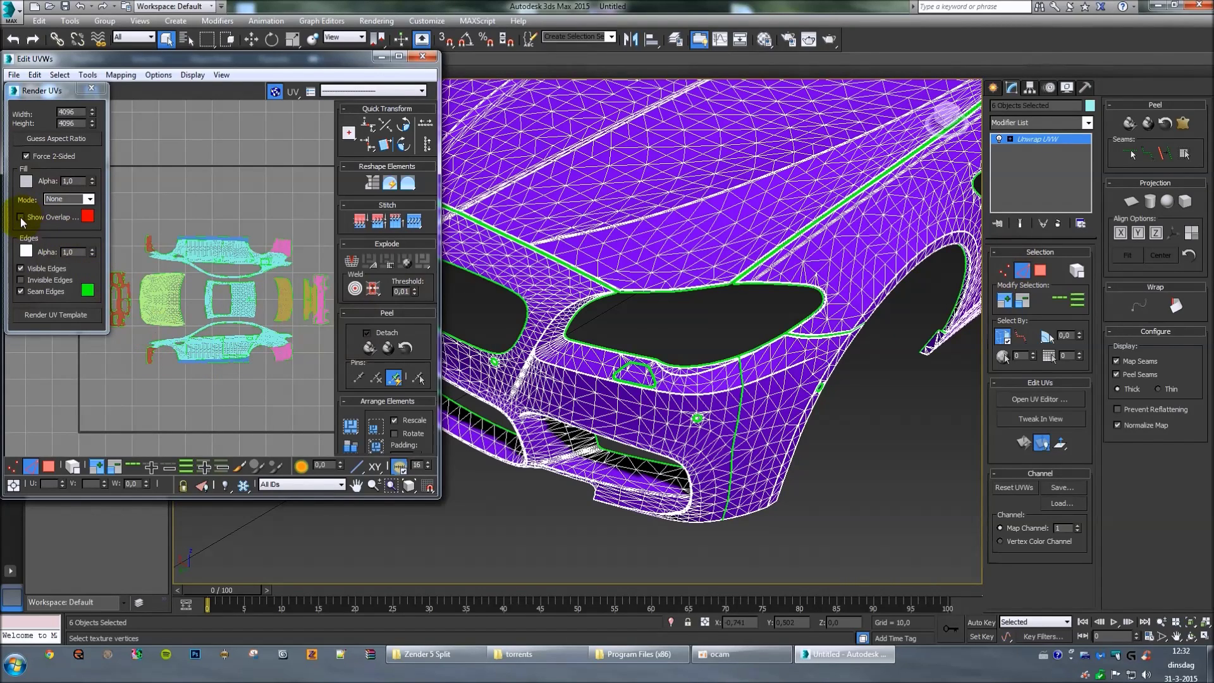
Step: Set both the visible edge colour and the seam edge colour of the UV template to black
click(25, 252)
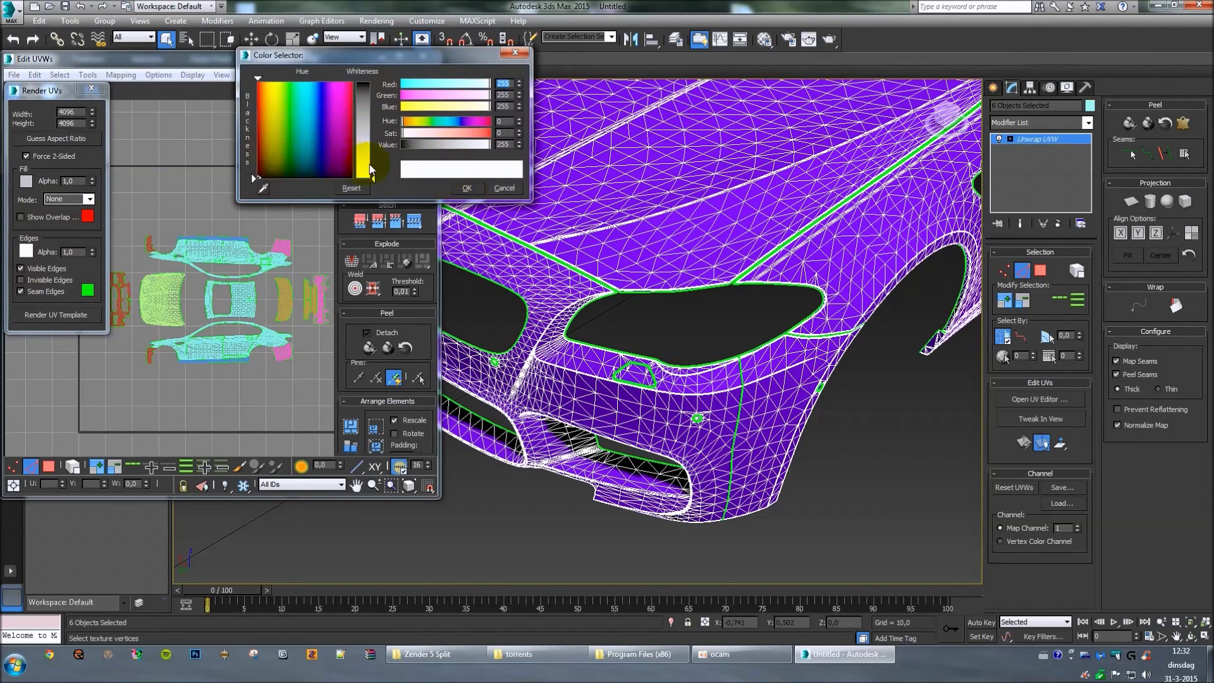
drag(455, 144, 403, 145)
click(466, 187)
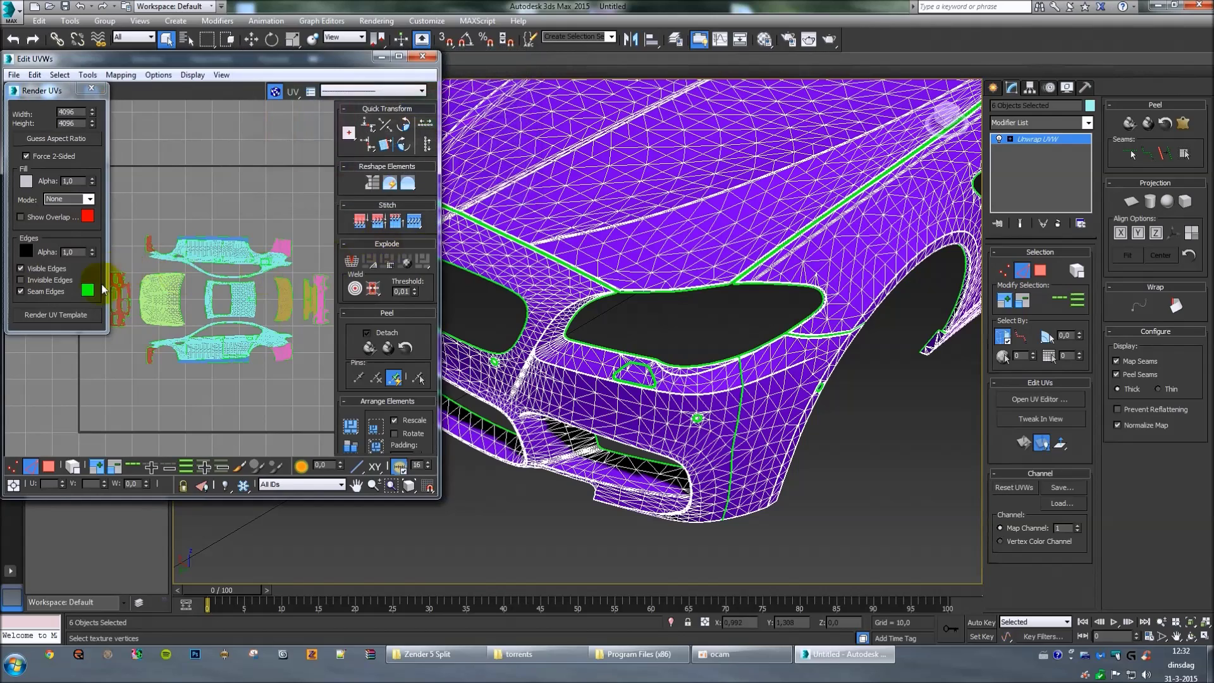
click(88, 290)
drag(279, 176, 259, 183)
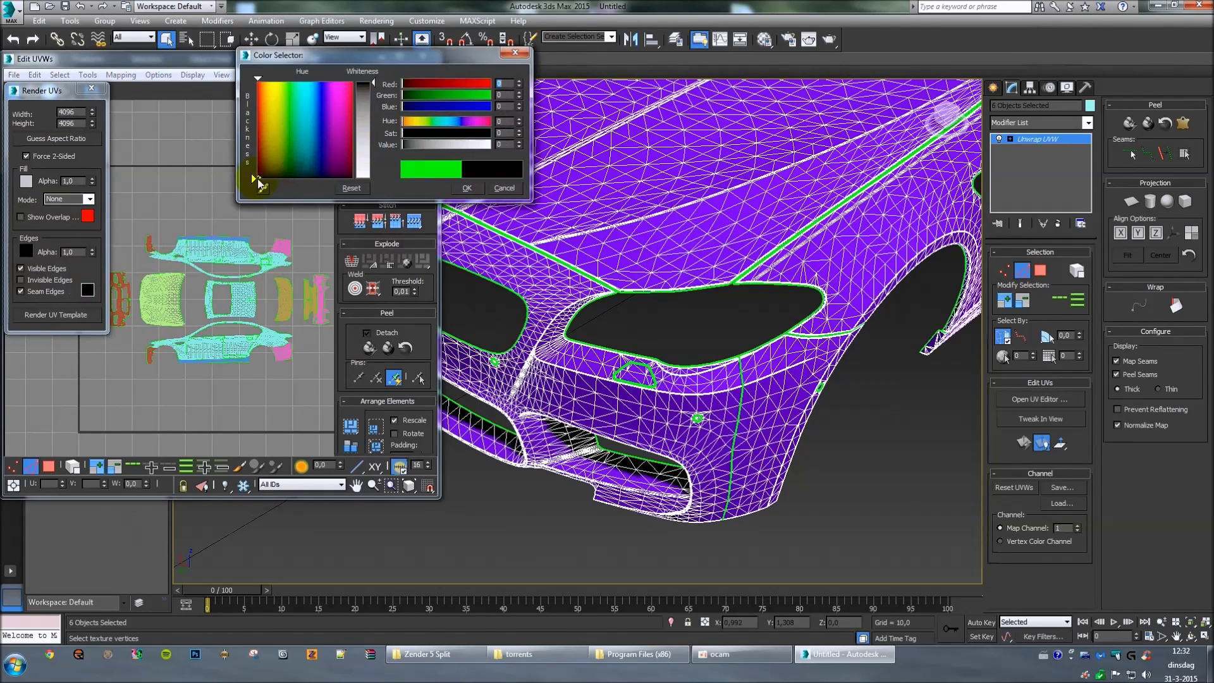
click(466, 188)
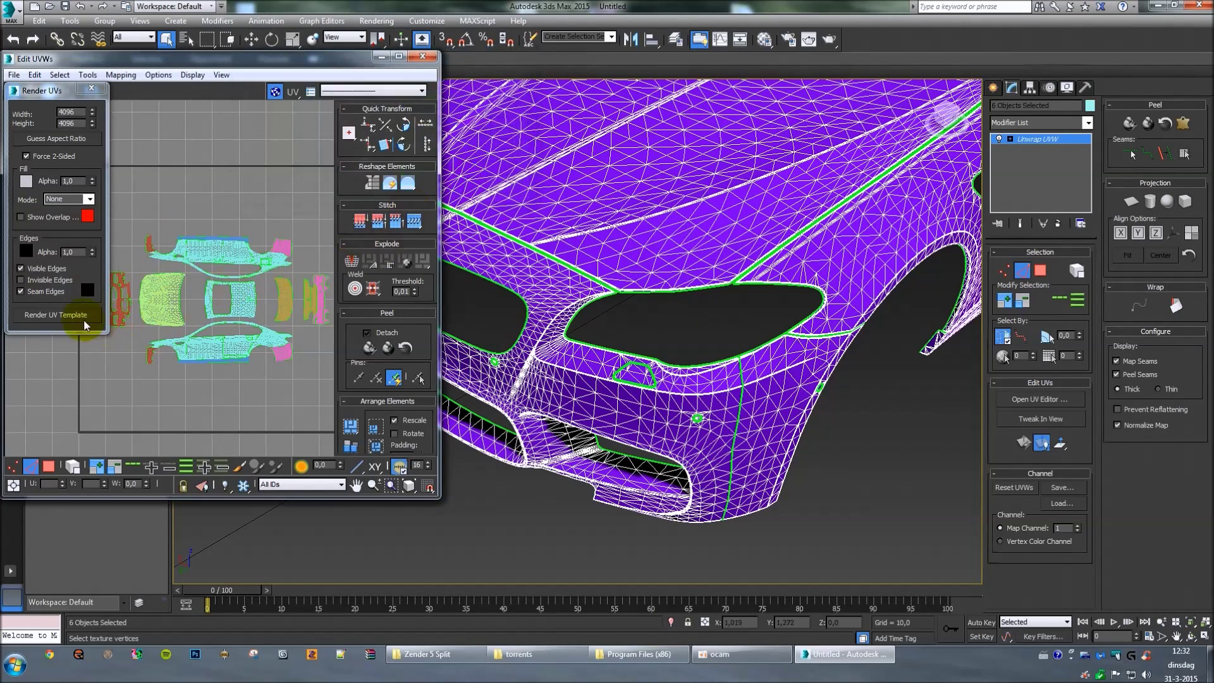
Step: Render the UV template and begin saving the rendered image
click(75, 315)
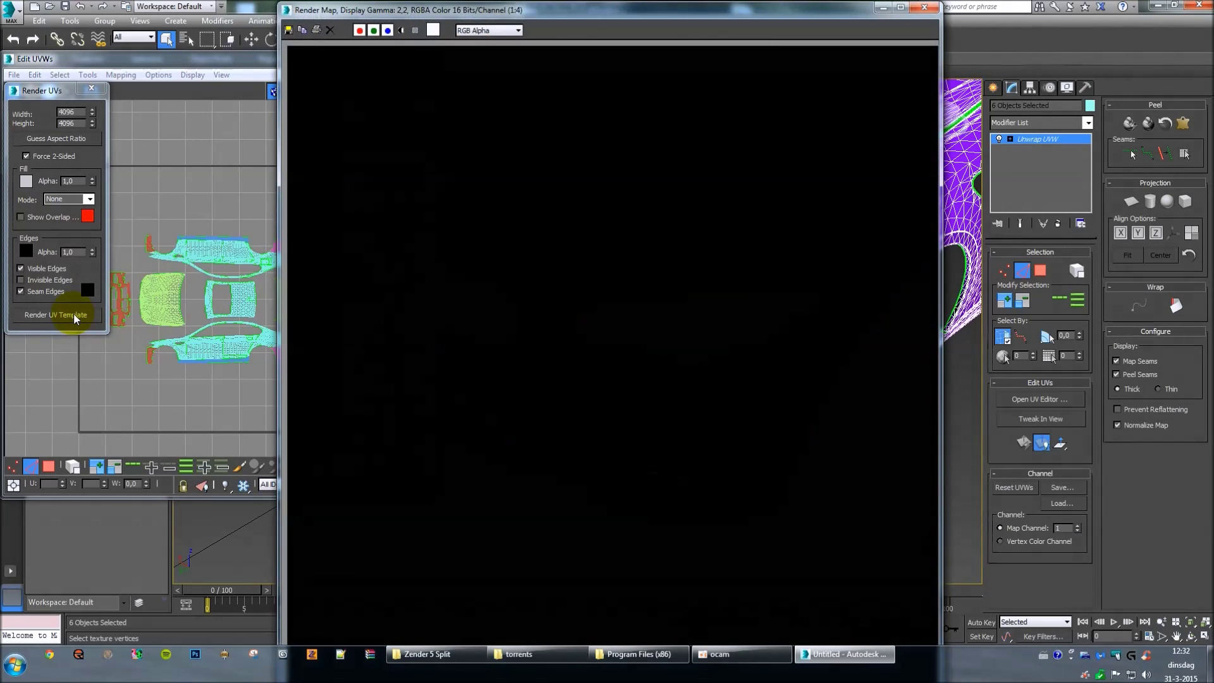
click(76, 313)
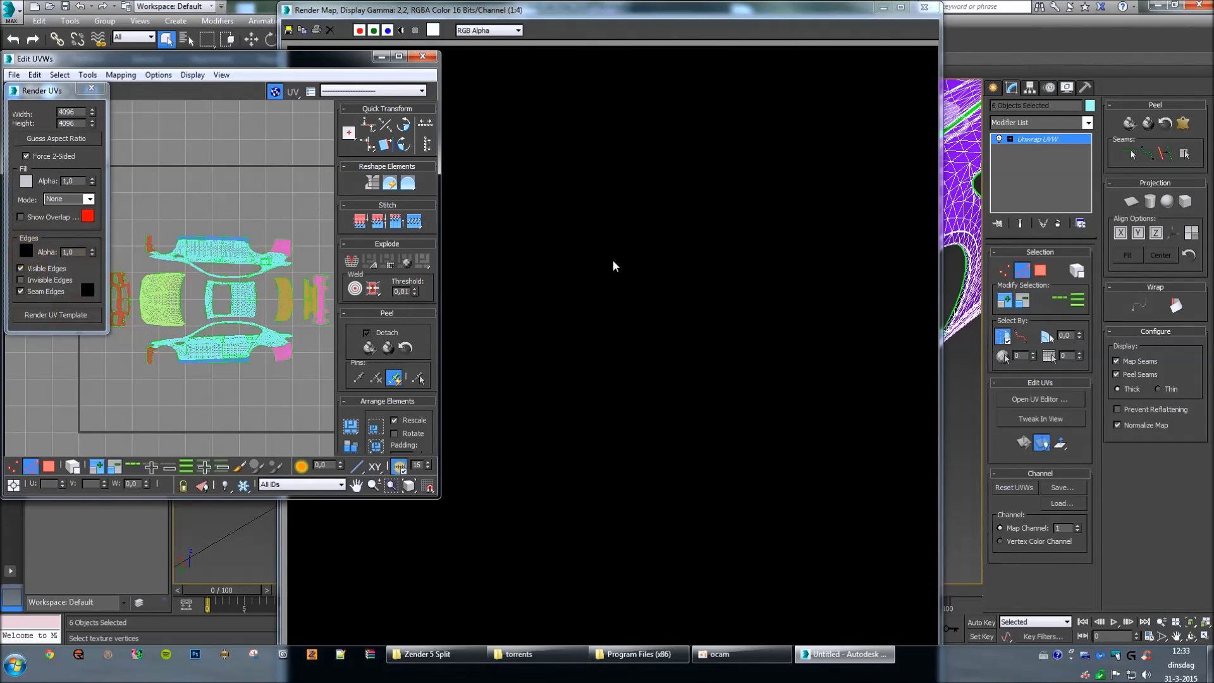
click(289, 32)
click(289, 32)
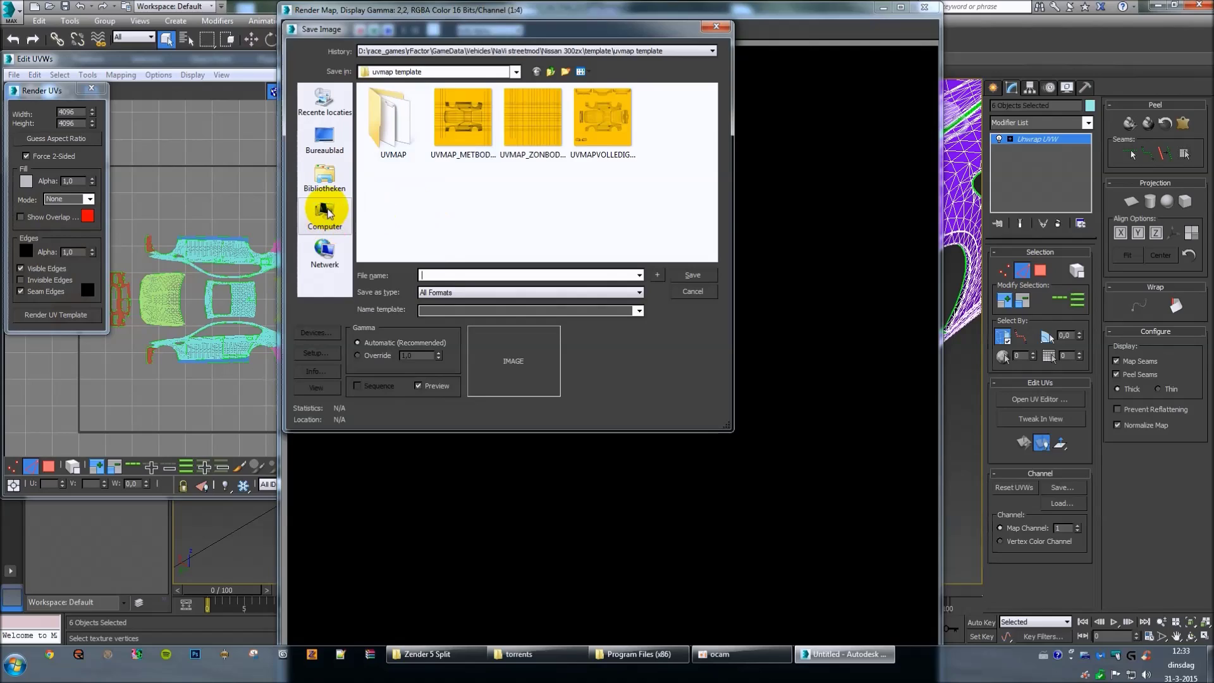
Step: Save the rendered template on the desktop (Bureaublad) as test_bmw_f10 in PNG format, with RGB 48 bit colour and an alpha channel
click(324, 137)
click(467, 273)
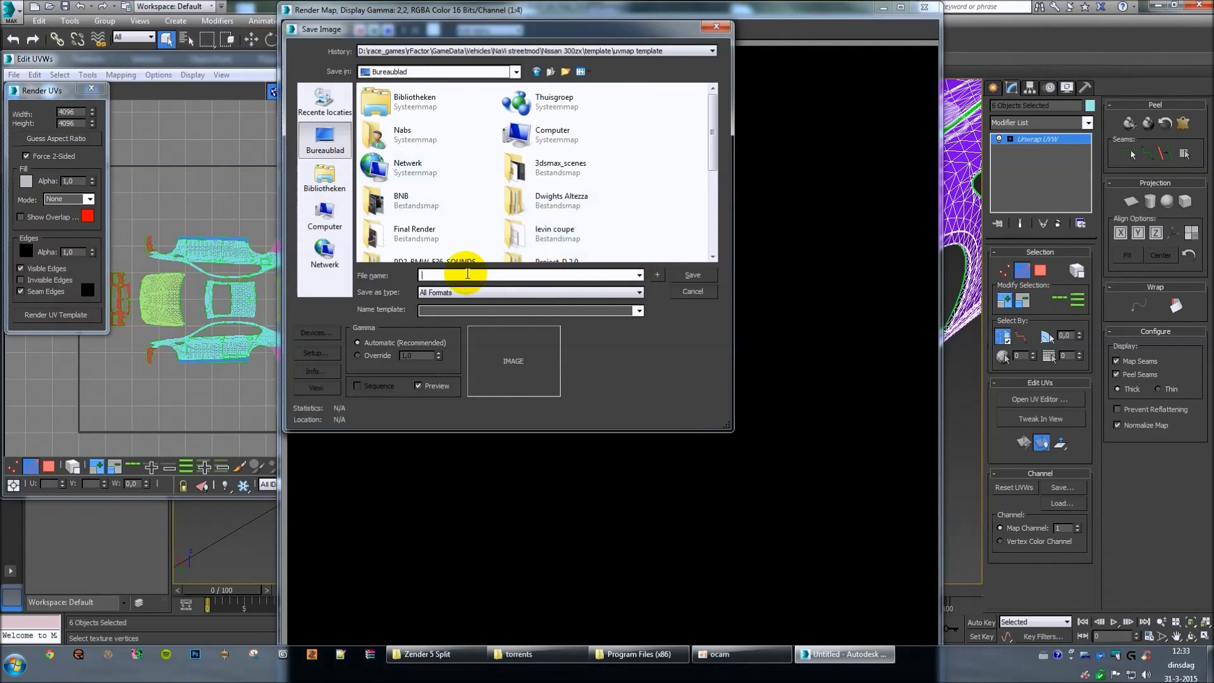
text(test_bmw)
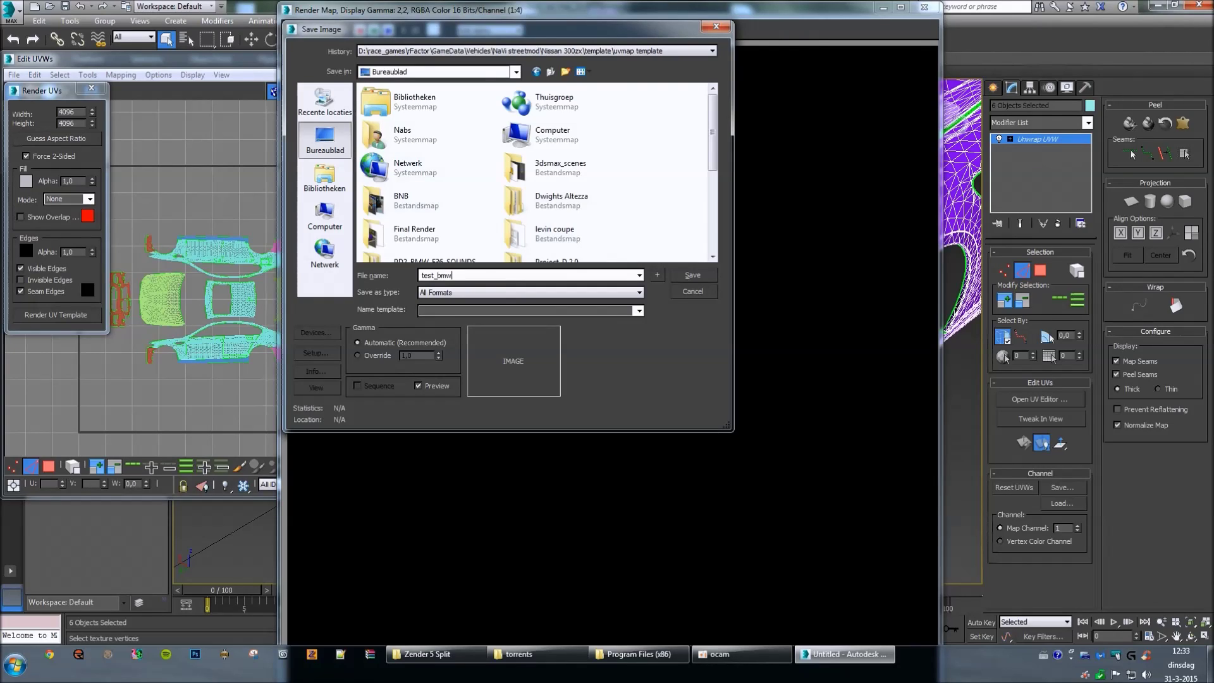
text(_f10)
click(469, 292)
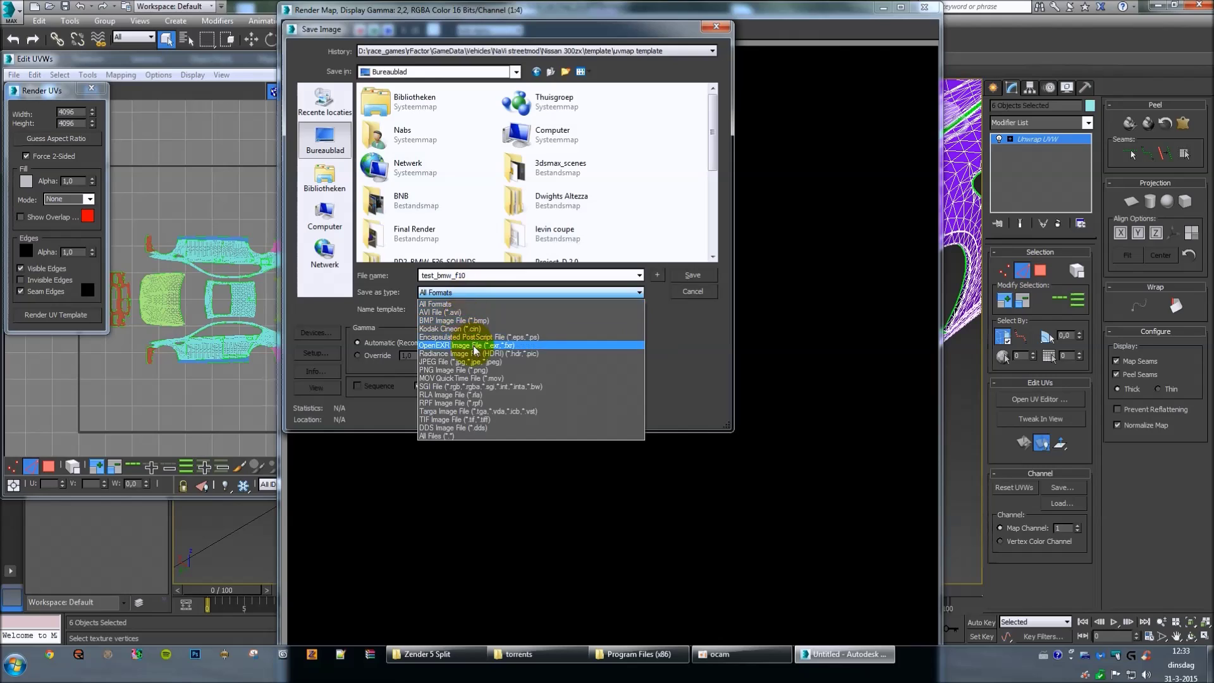
click(483, 370)
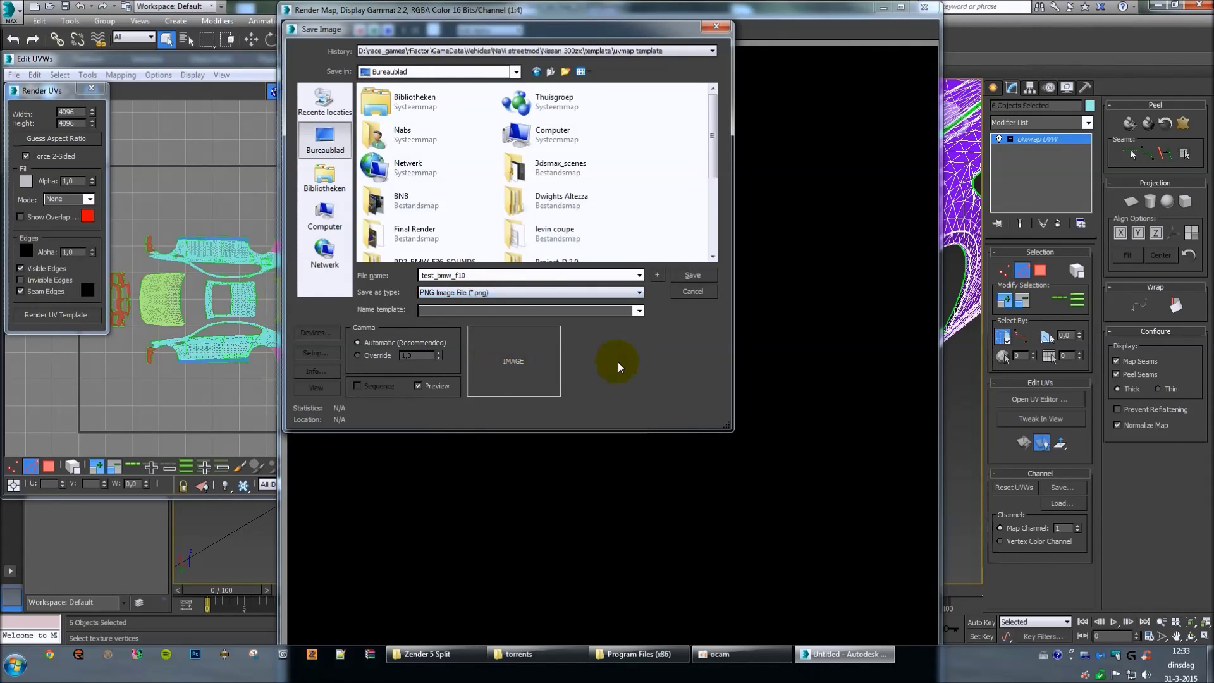
click(694, 276)
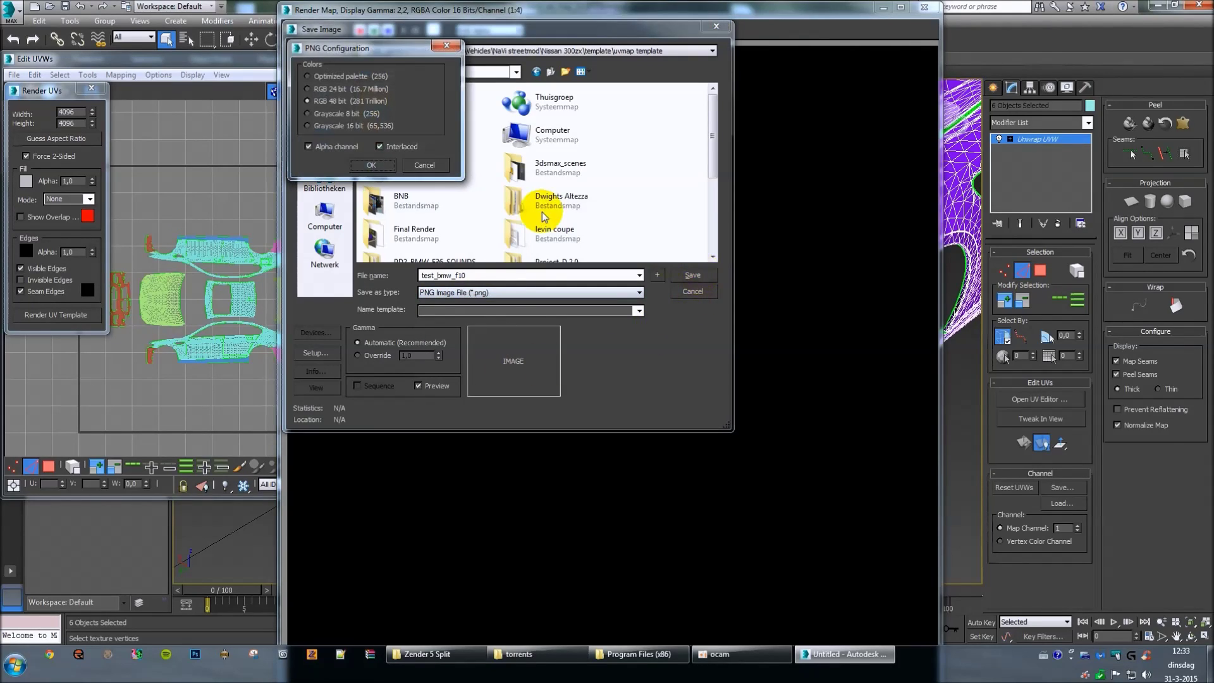
click(372, 164)
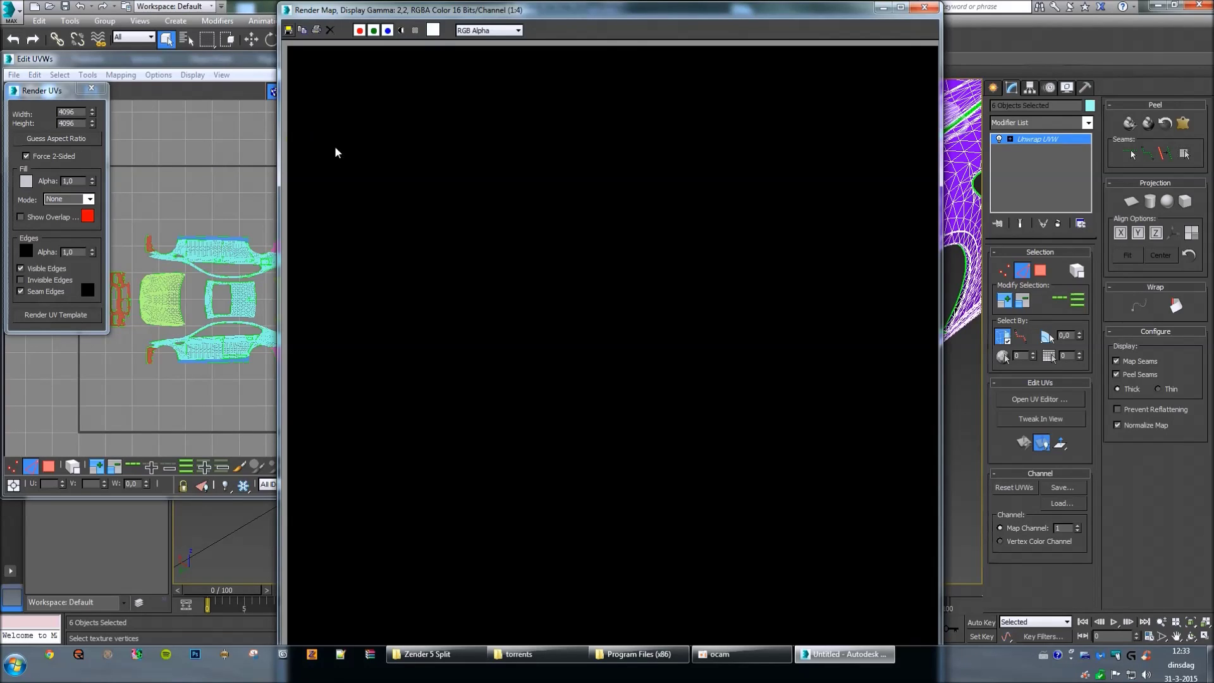
Step: Close the rendered map, the template render settings and the UV editor
click(925, 7)
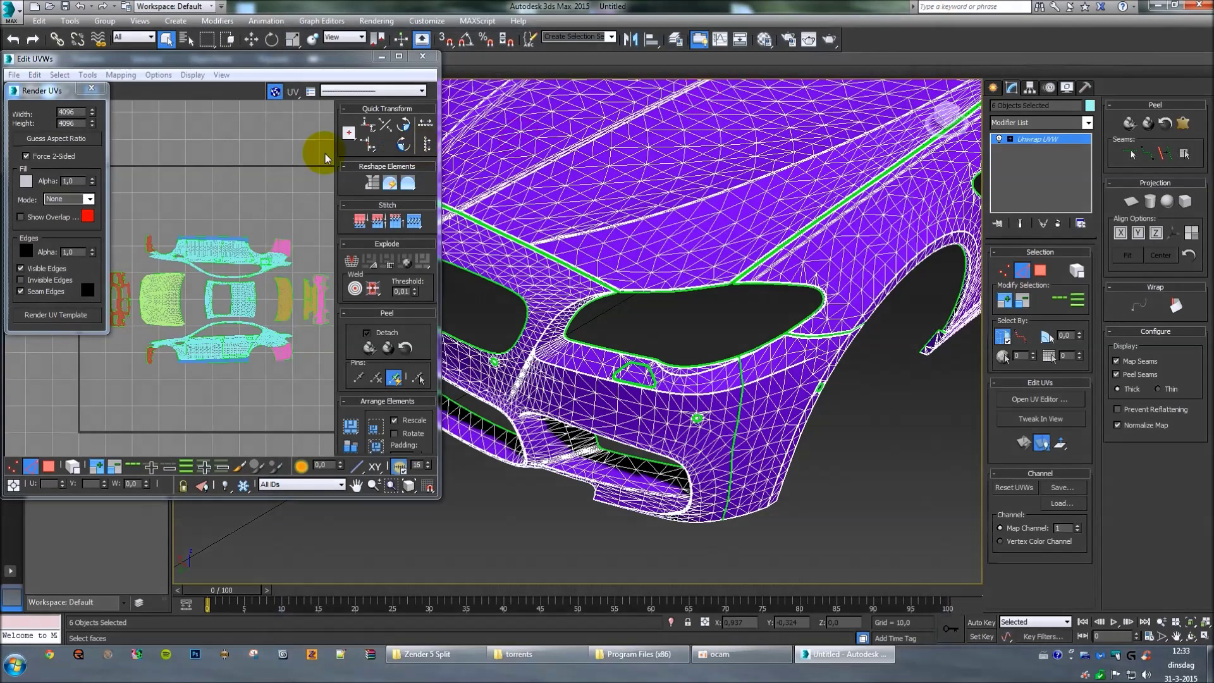
click(91, 88)
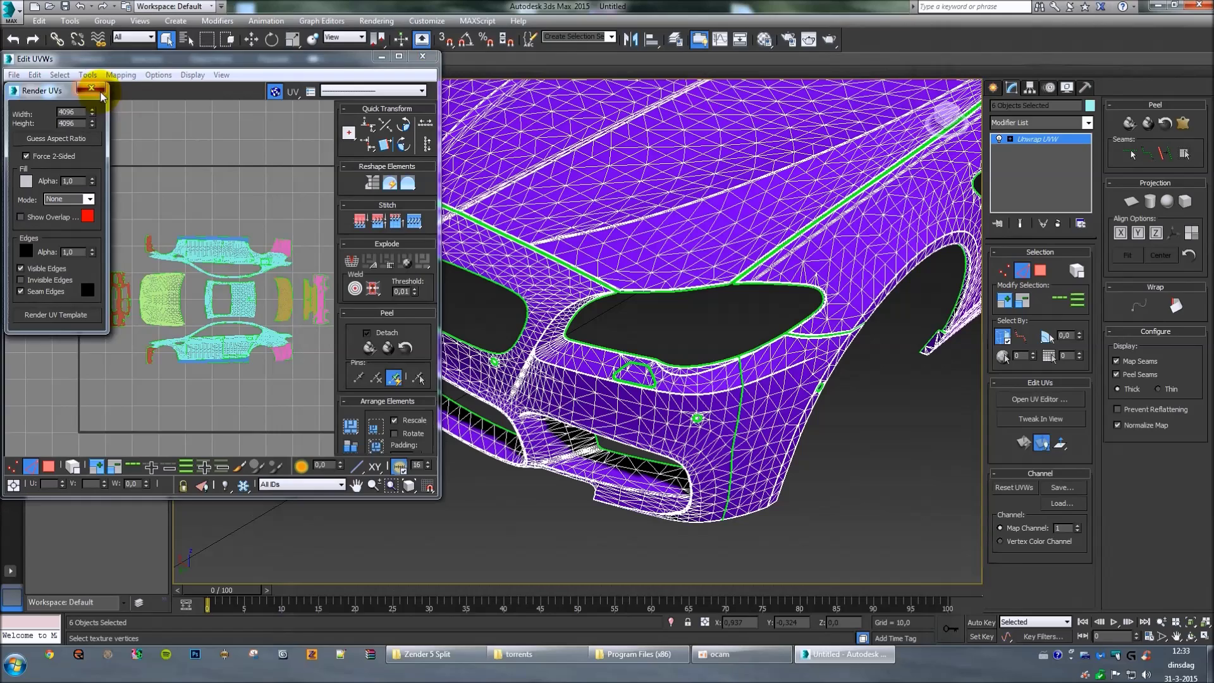
click(418, 57)
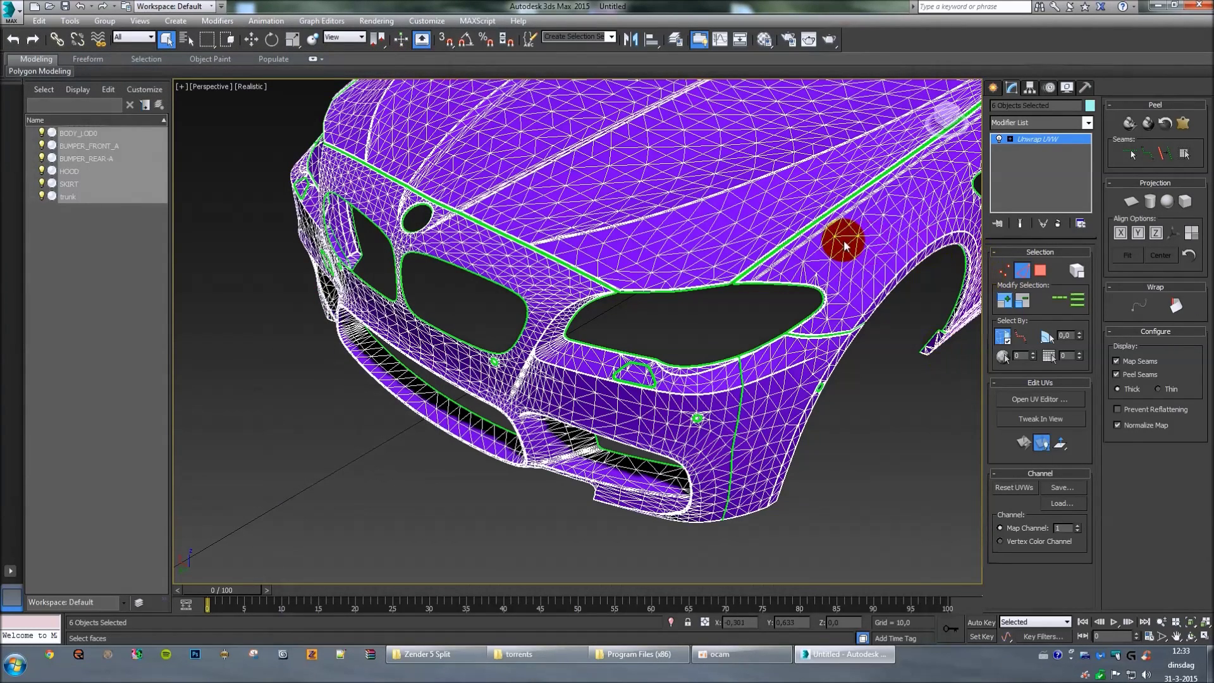
Step: Convert the six selected car body objects to Editable Poly
right_click(841, 238)
mouse_move(936, 365)
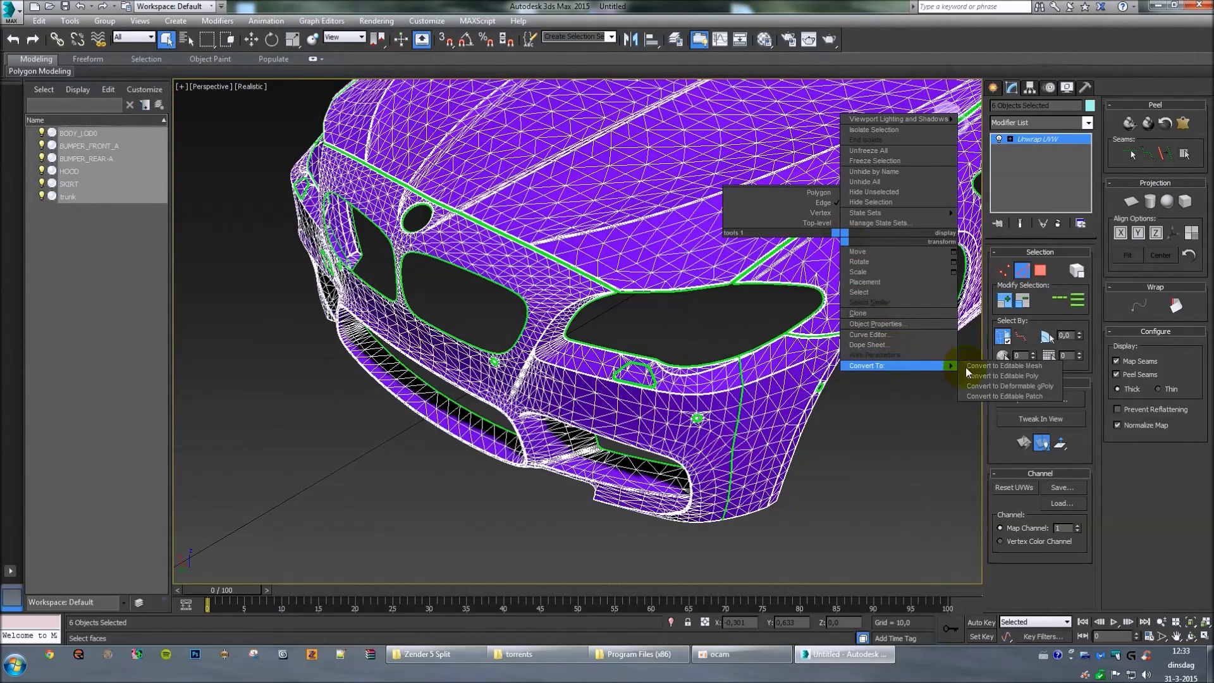
click(999, 377)
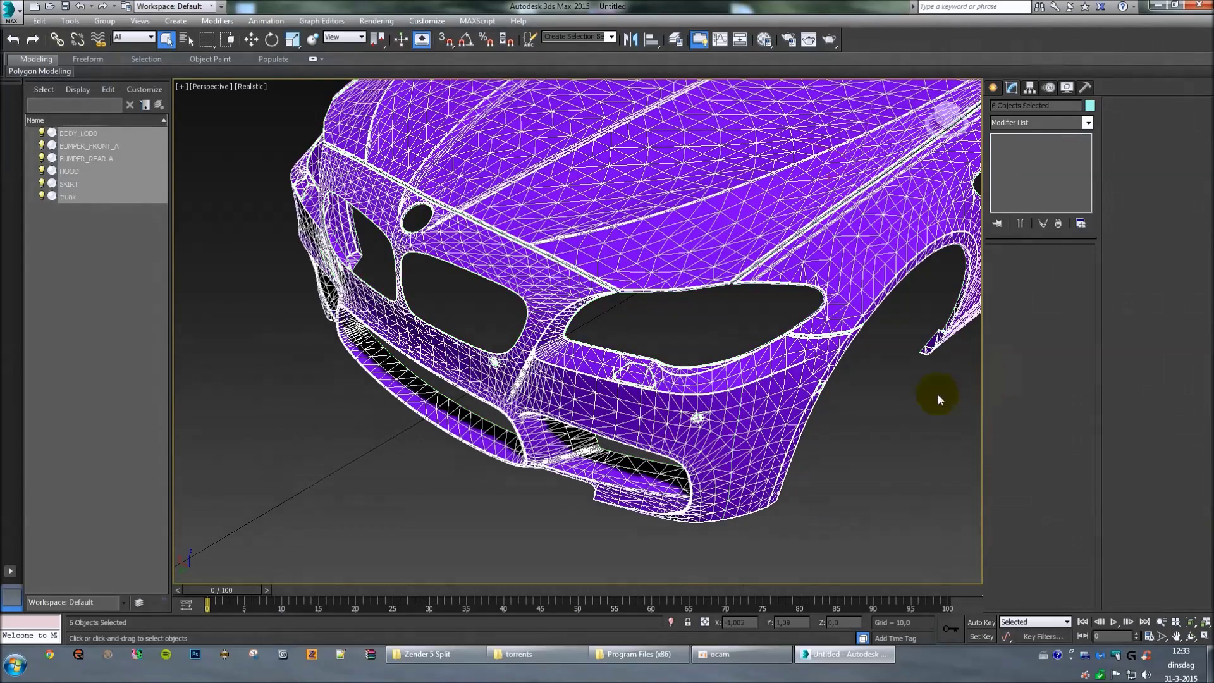
Step: Clear the selection of all car body objects with the whole car in view
middle_drag(878, 455, 667, 442)
scroll(731, 428, down, 5)
scroll(677, 433, up, 2)
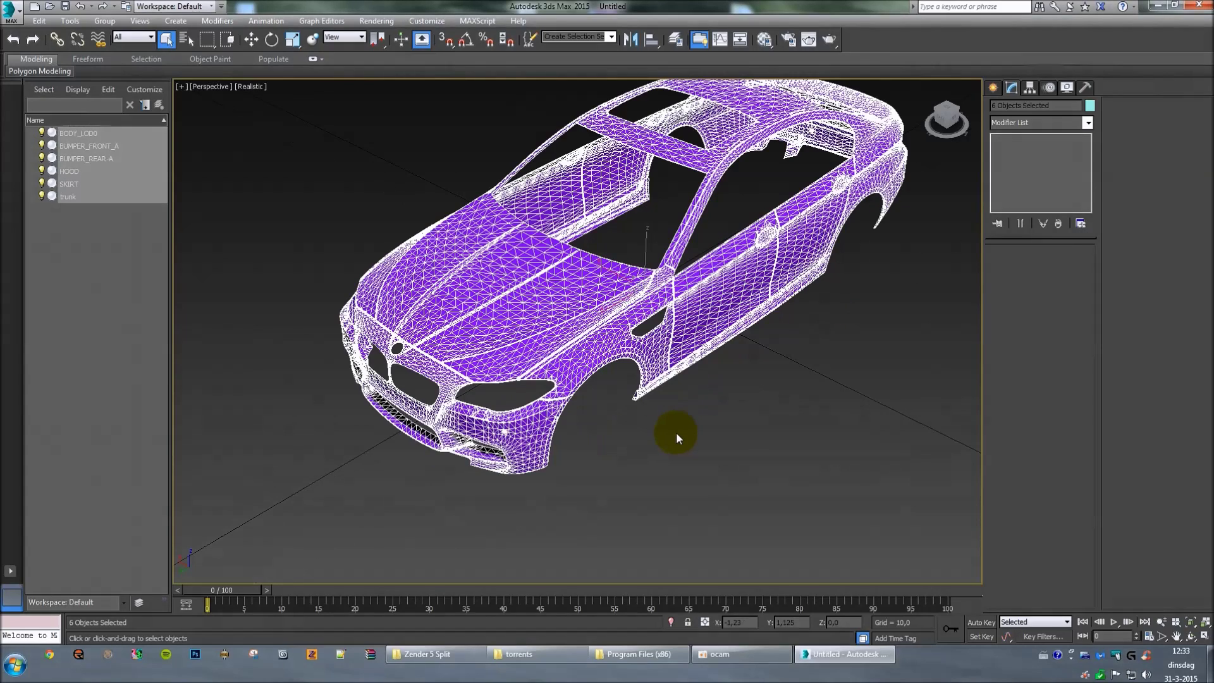
click(268, 227)
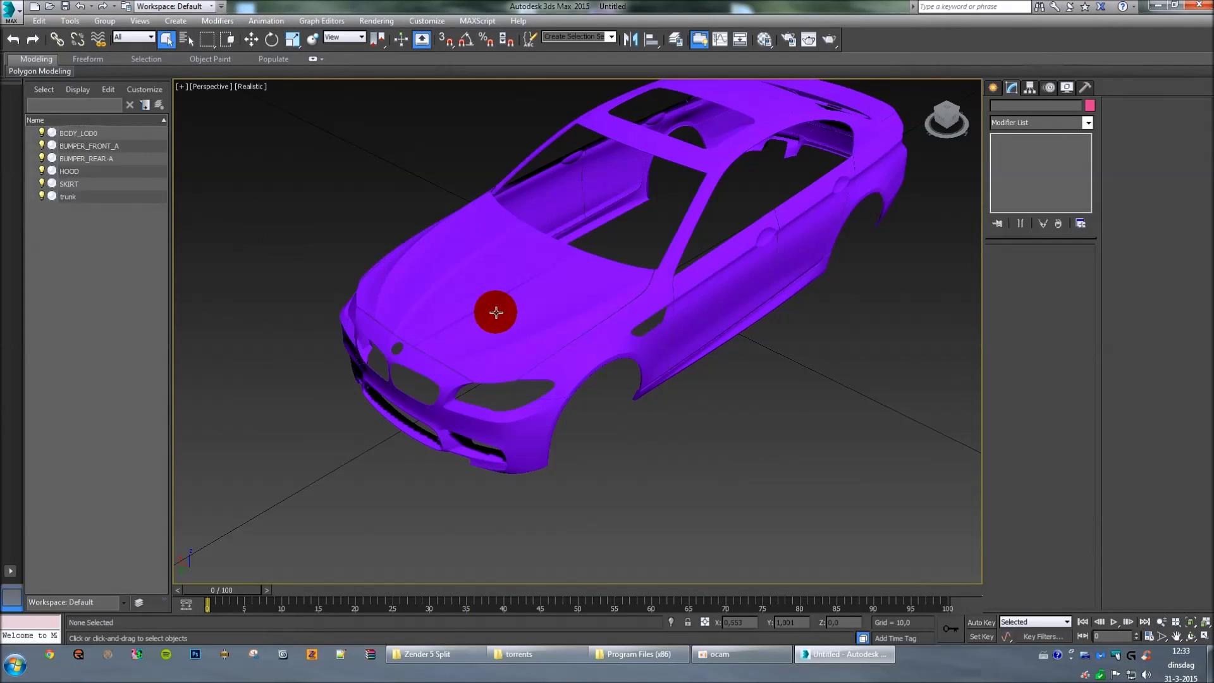
click(496, 312)
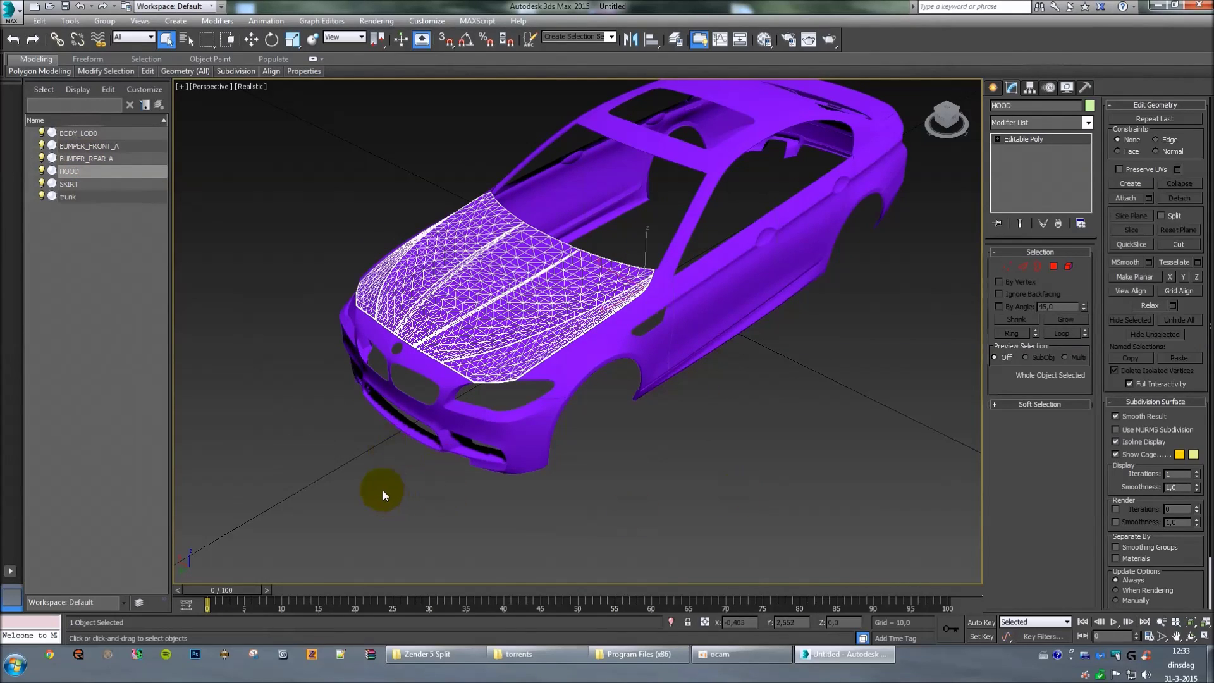
click(363, 479)
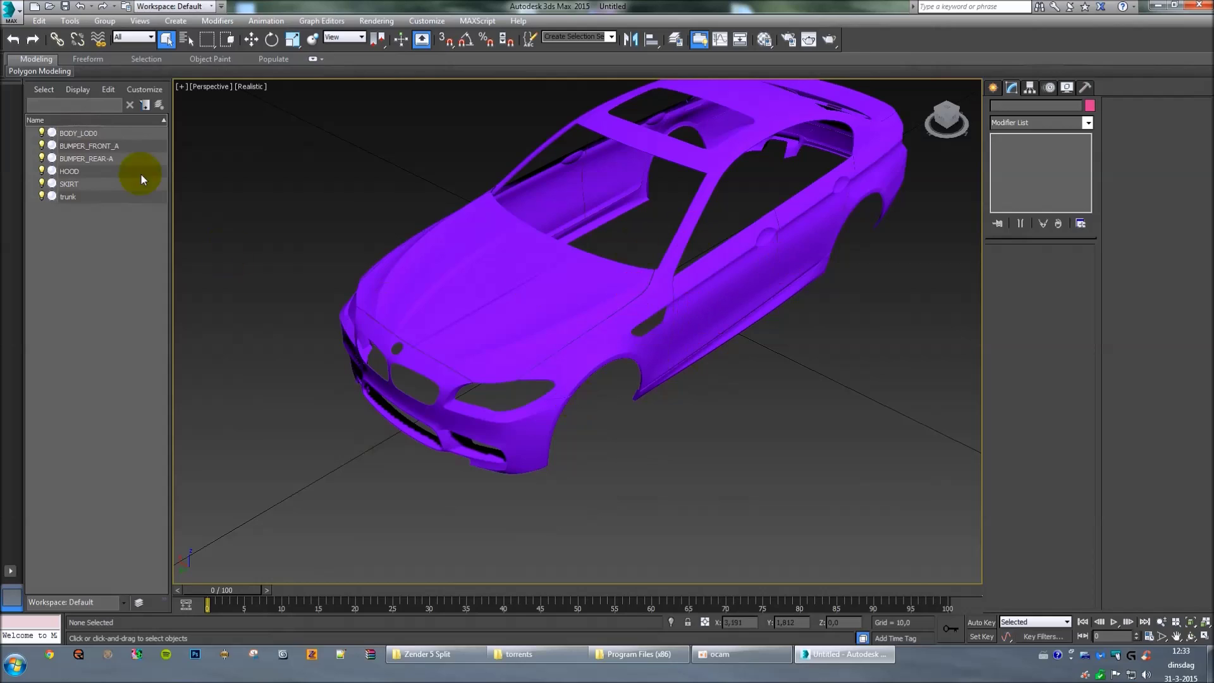
click(449, 360)
click(612, 369)
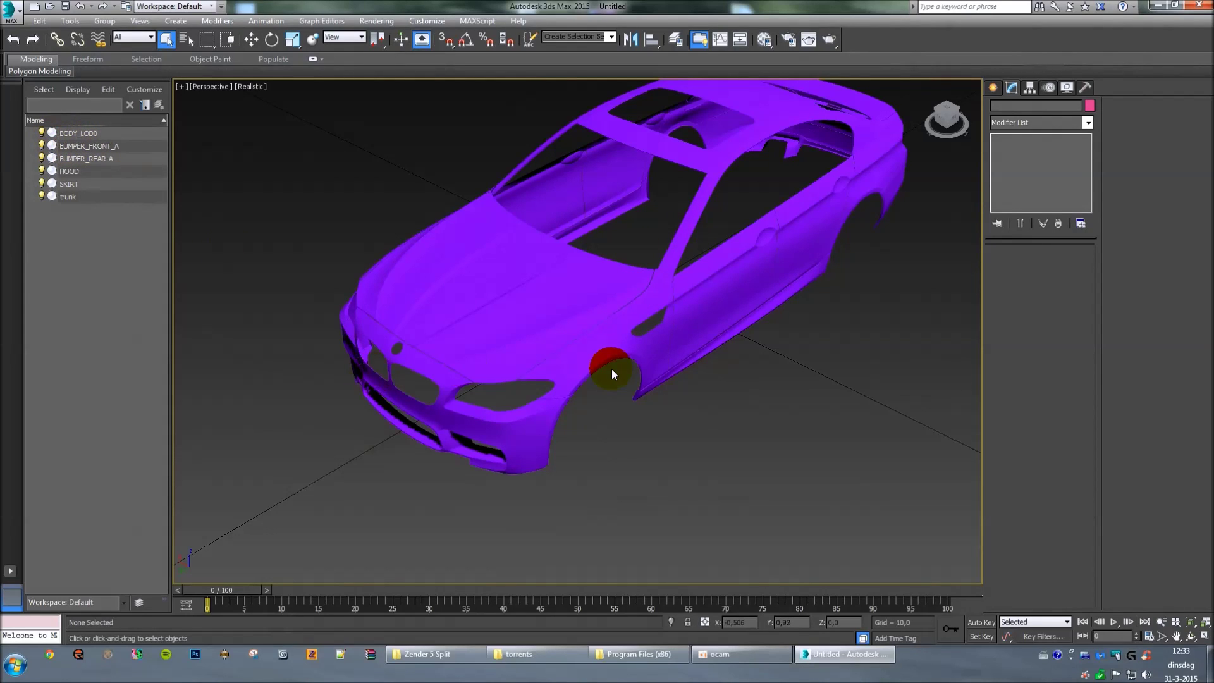
click(734, 266)
click(734, 339)
click(704, 338)
click(549, 271)
click(464, 411)
Step: Close the open torrents and Zender 5 Split folder windows
right_click(533, 654)
click(465, 621)
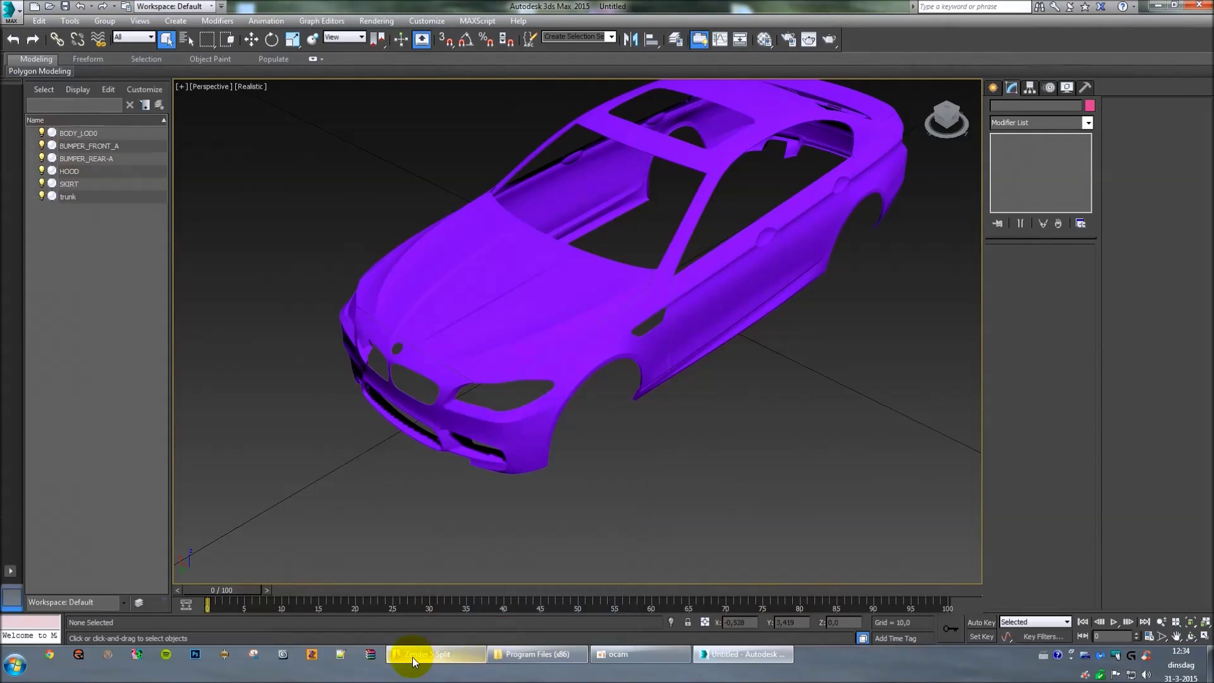
right_click(412, 656)
click(387, 625)
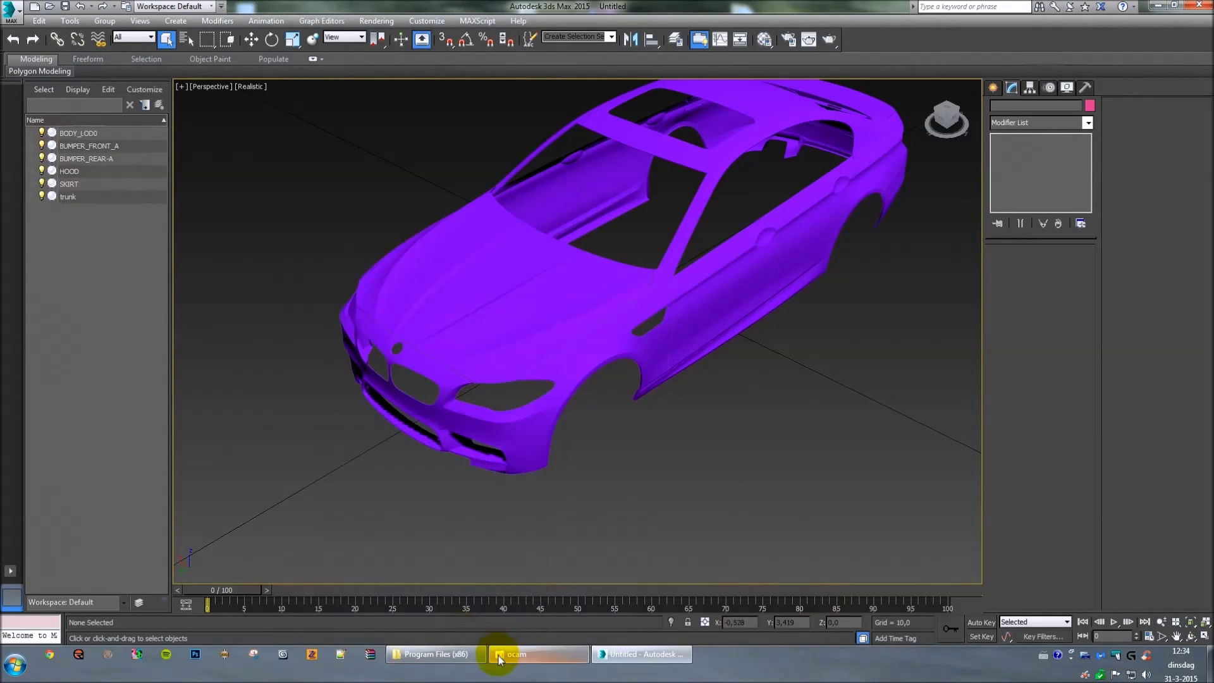
Step: Switch to the file explorer and open test_bmw_f10.png from the desktop folder in Photoshop
click(456, 655)
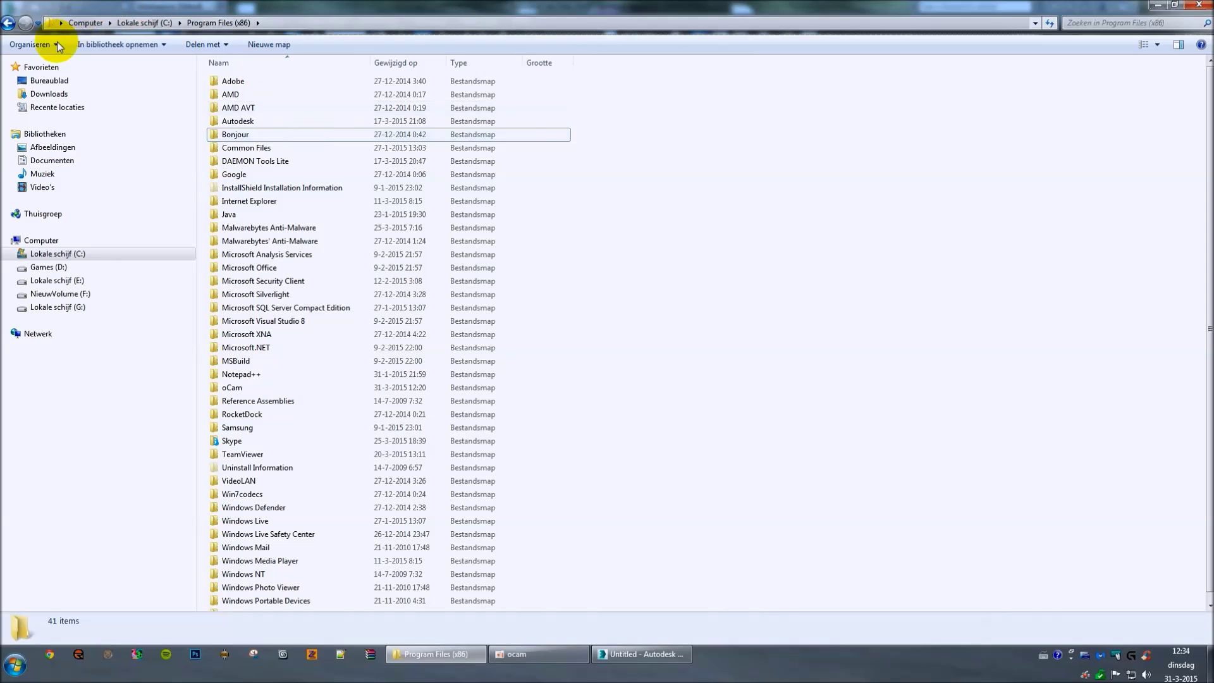
click(40, 82)
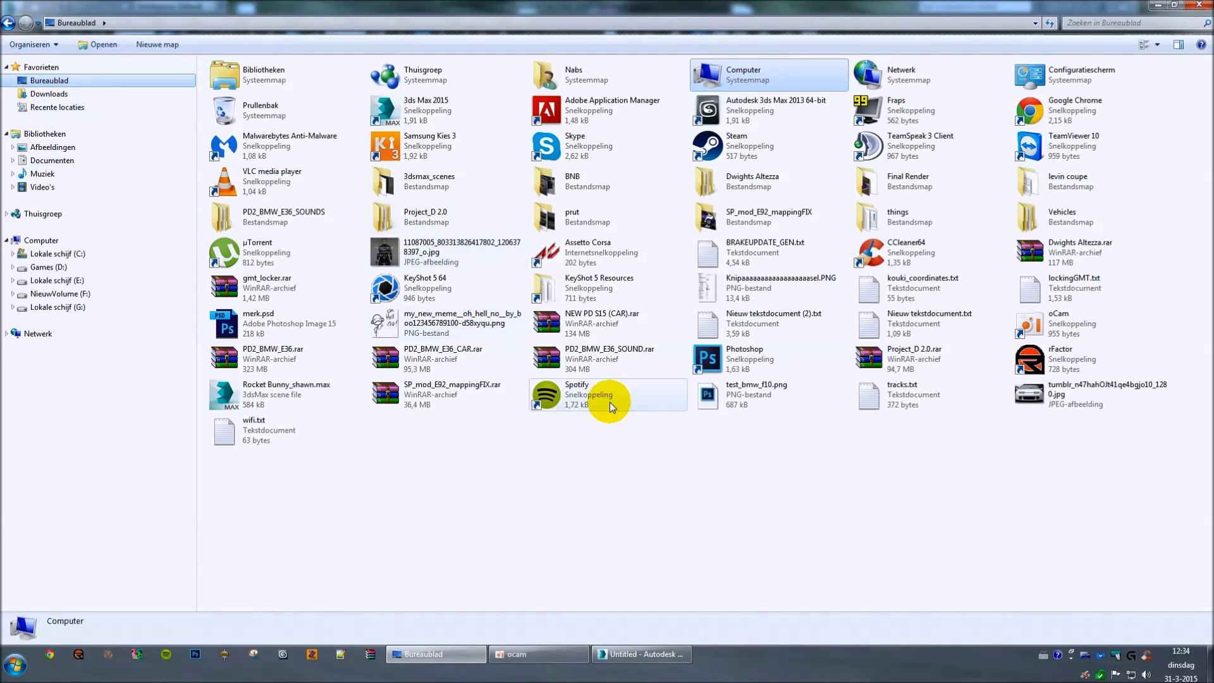
click(746, 396)
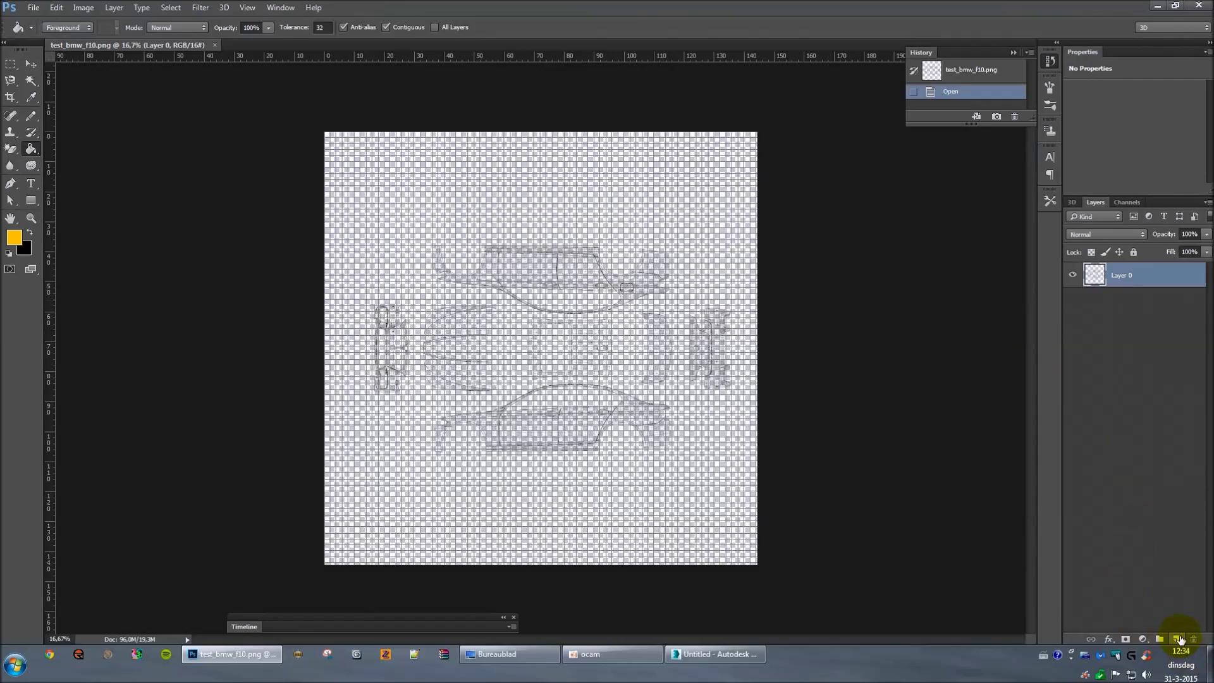
Step: Fill a new layer beneath the UV wireframe layer with the yellow foreground colour and hide the grid
click(1177, 639)
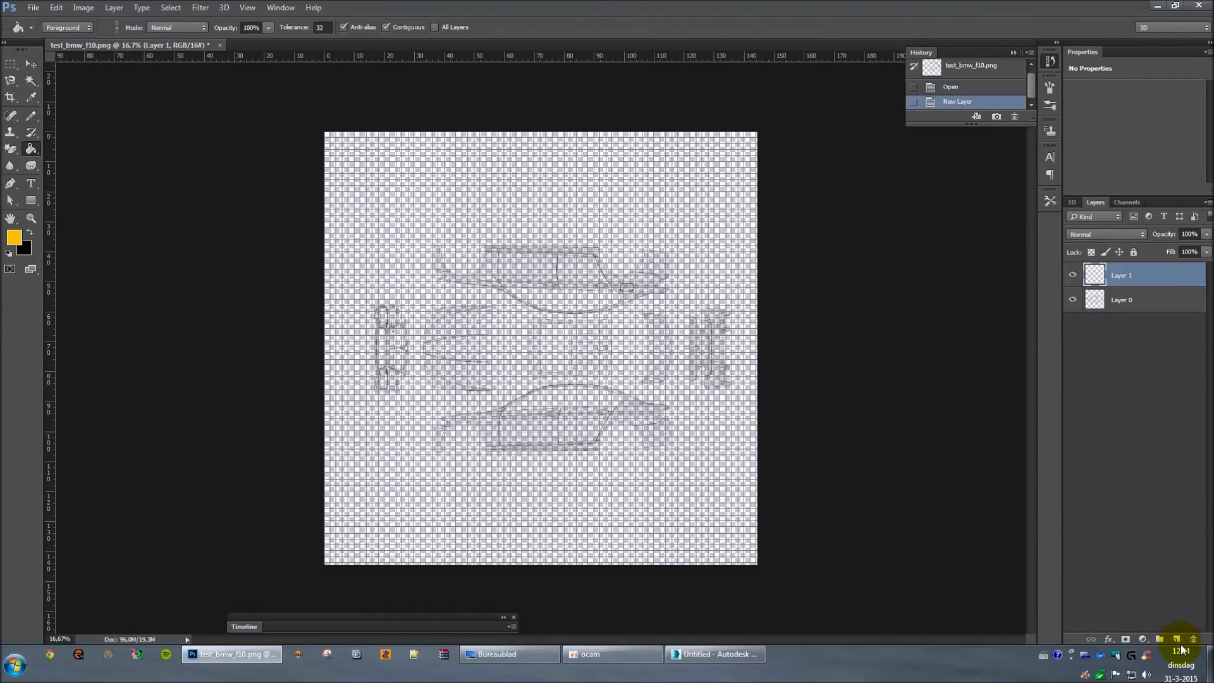
drag(1117, 274, 1117, 319)
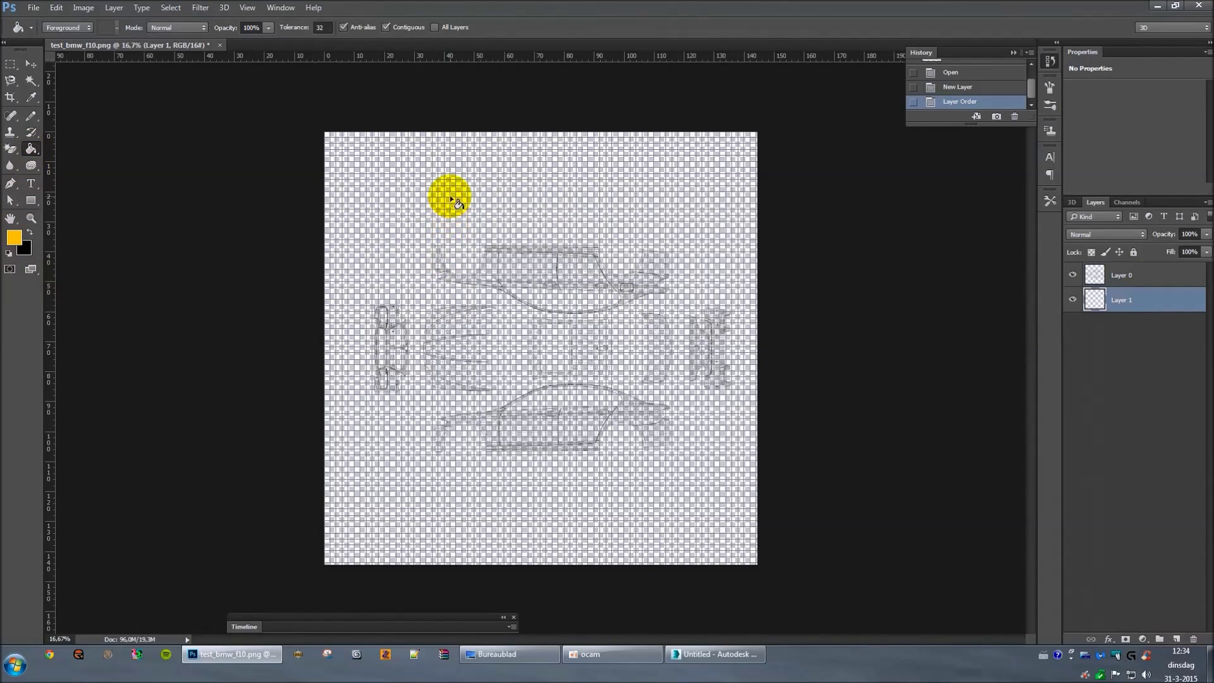
click(577, 219)
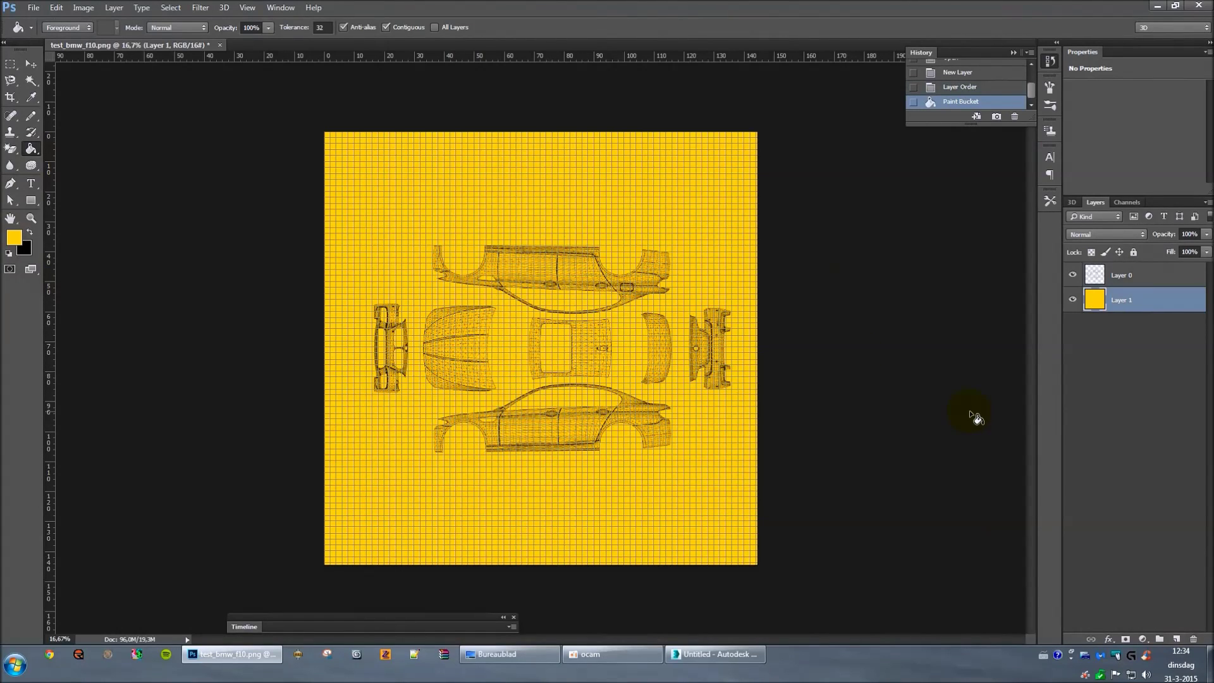
key(ctrl+apostrophe)
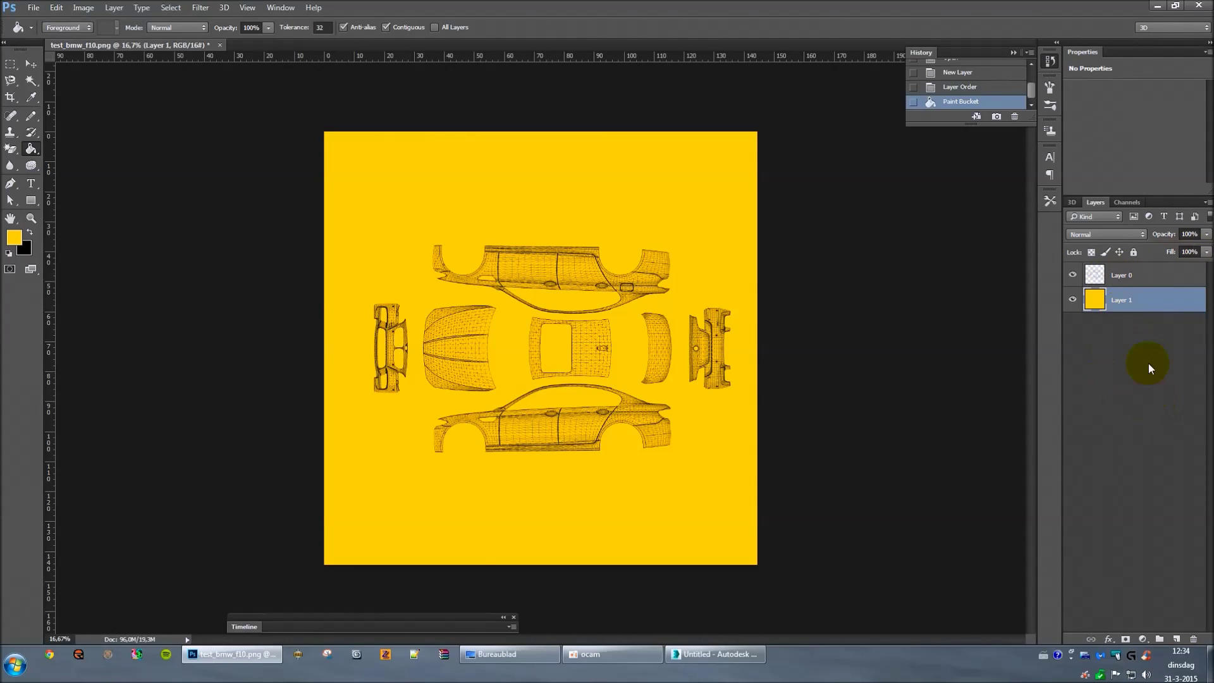
Step: Save the layered template on the desktop as test_bmw_f10.psd in Photoshop format, with layers and Maximize Compatibility enabled
click(32, 9)
click(75, 151)
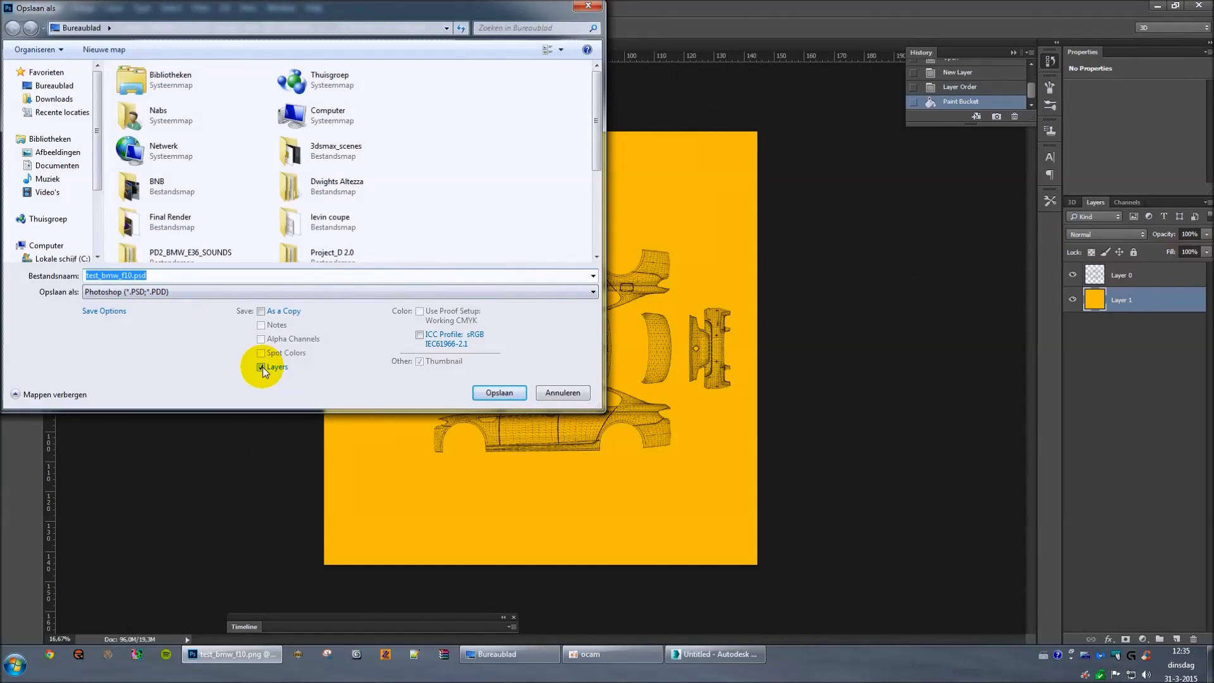
click(499, 393)
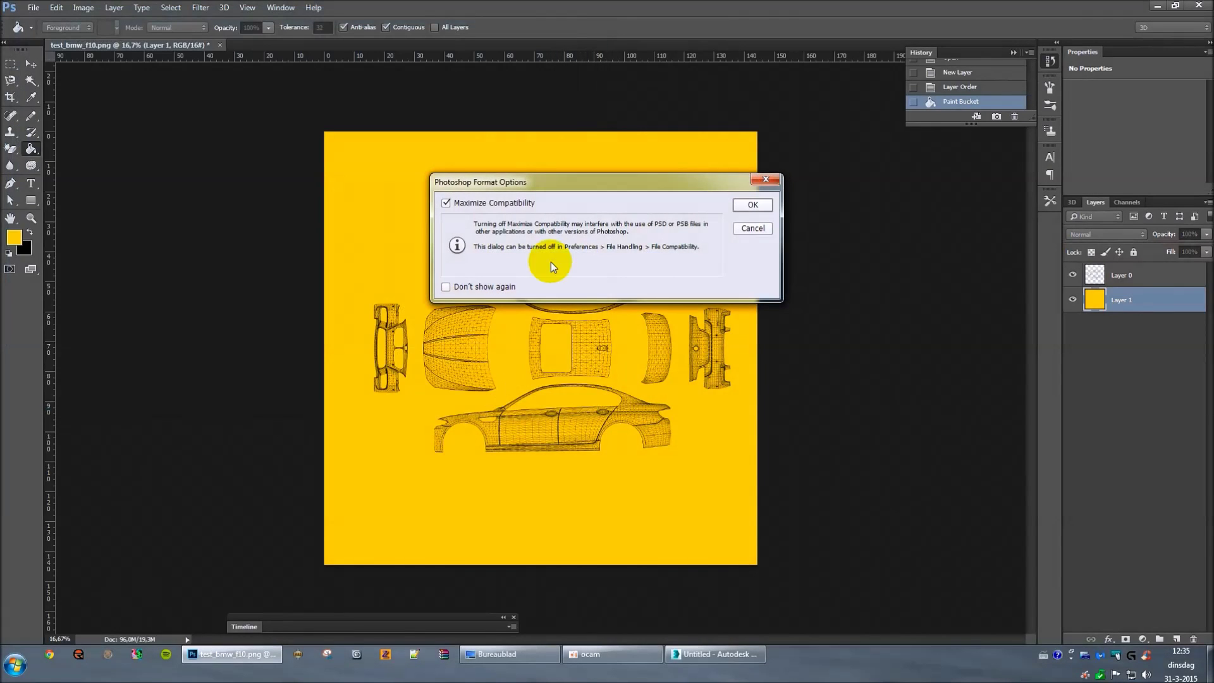
click(753, 204)
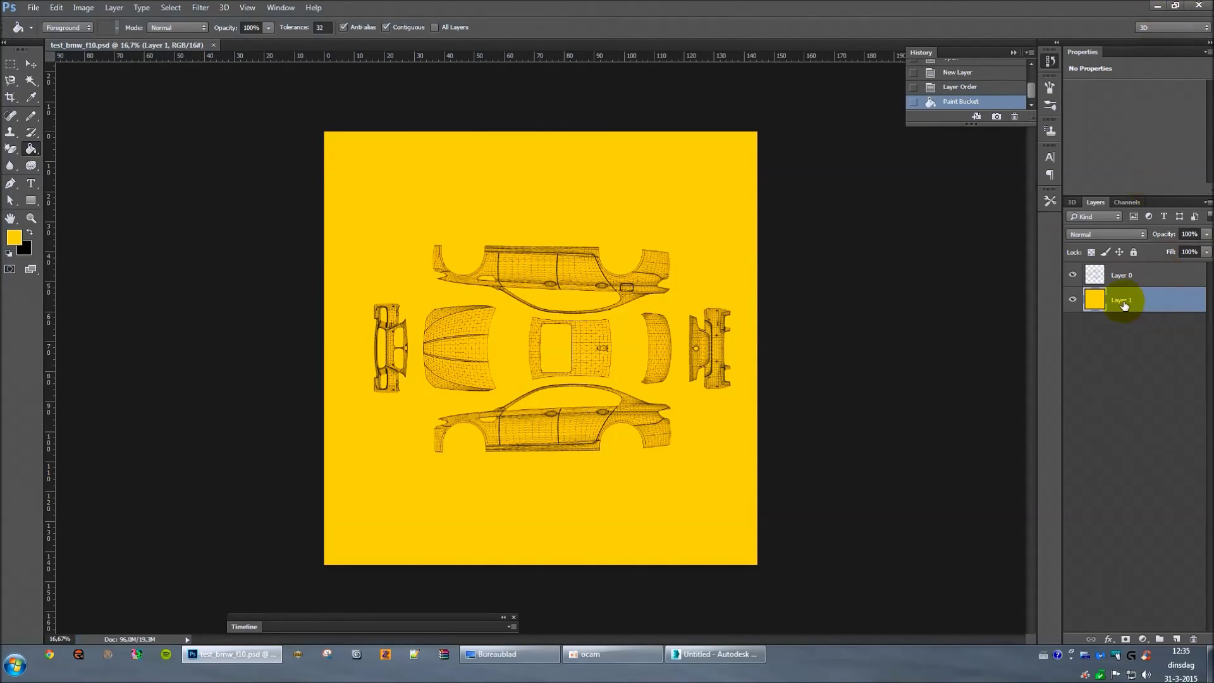
Step: Set up the Type tool with centred alignment and the off-white text colour fcfcfa
click(31, 184)
click(405, 29)
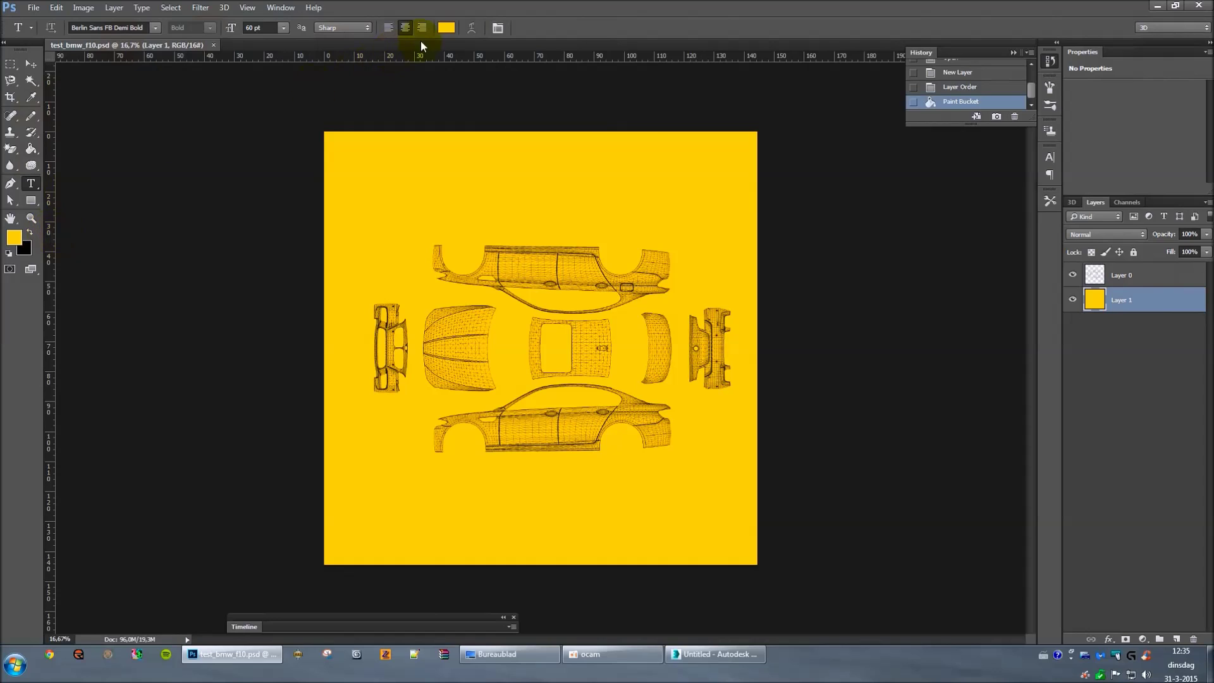
click(446, 28)
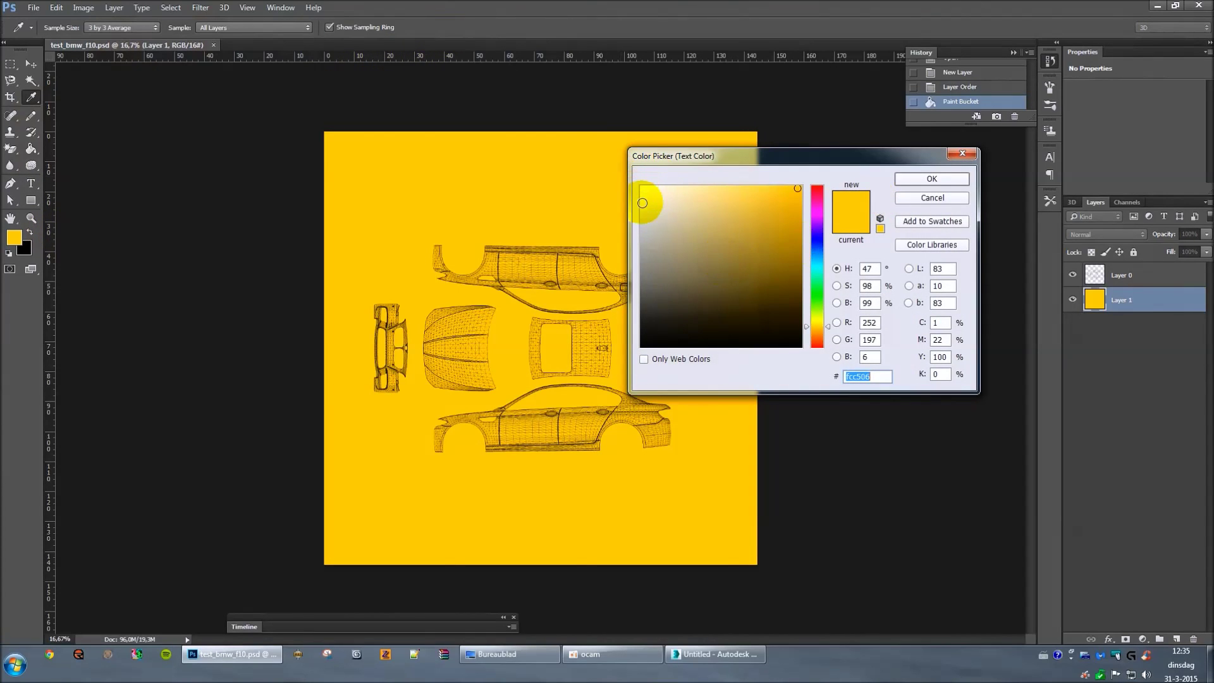
click(641, 188)
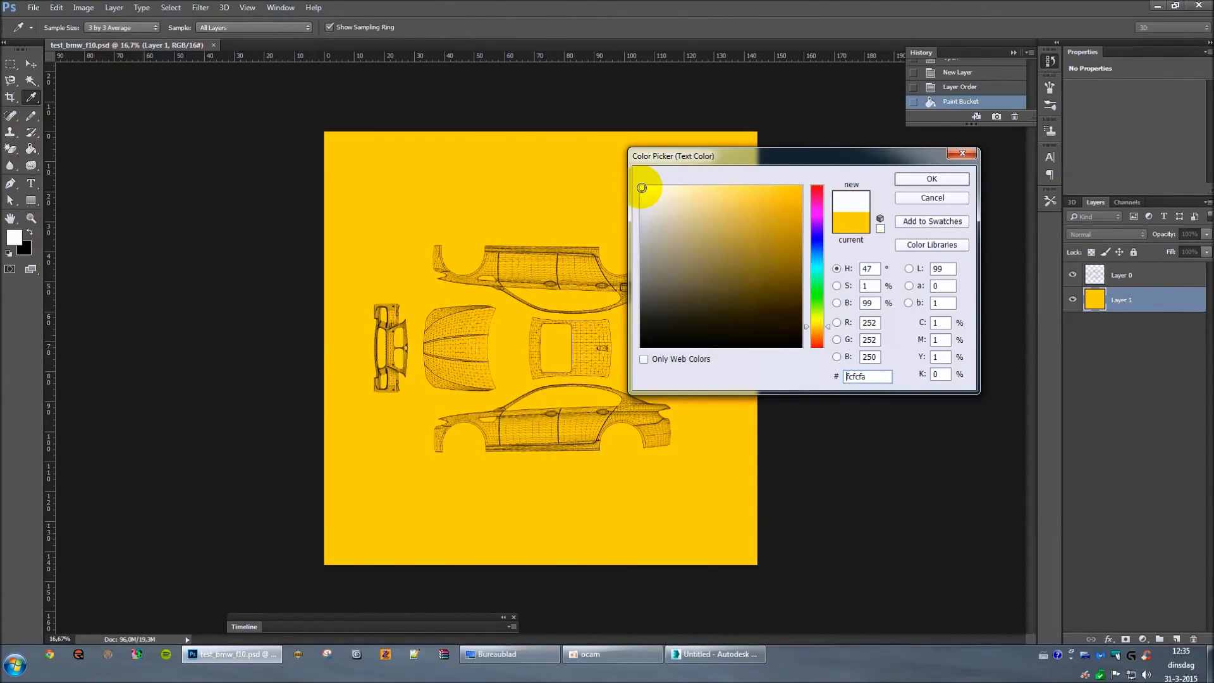
click(931, 179)
Step: Add the text "nab" at 72 pt on the front door of the lower side view
click(517, 431)
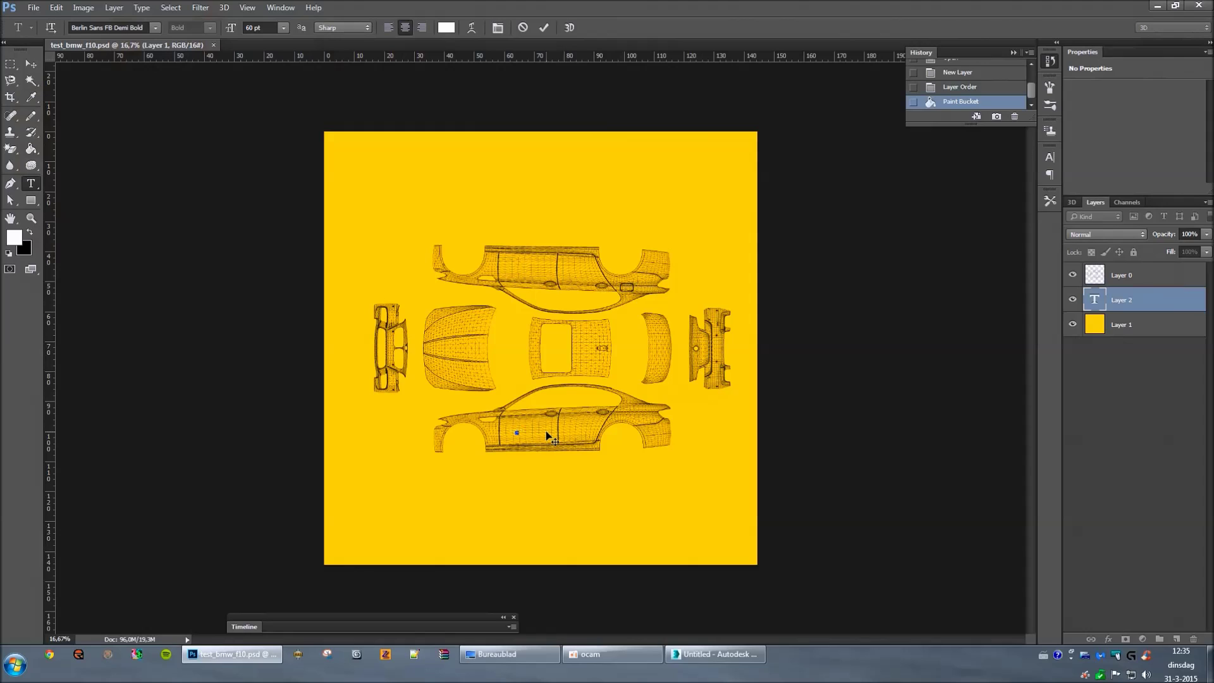
click(284, 27)
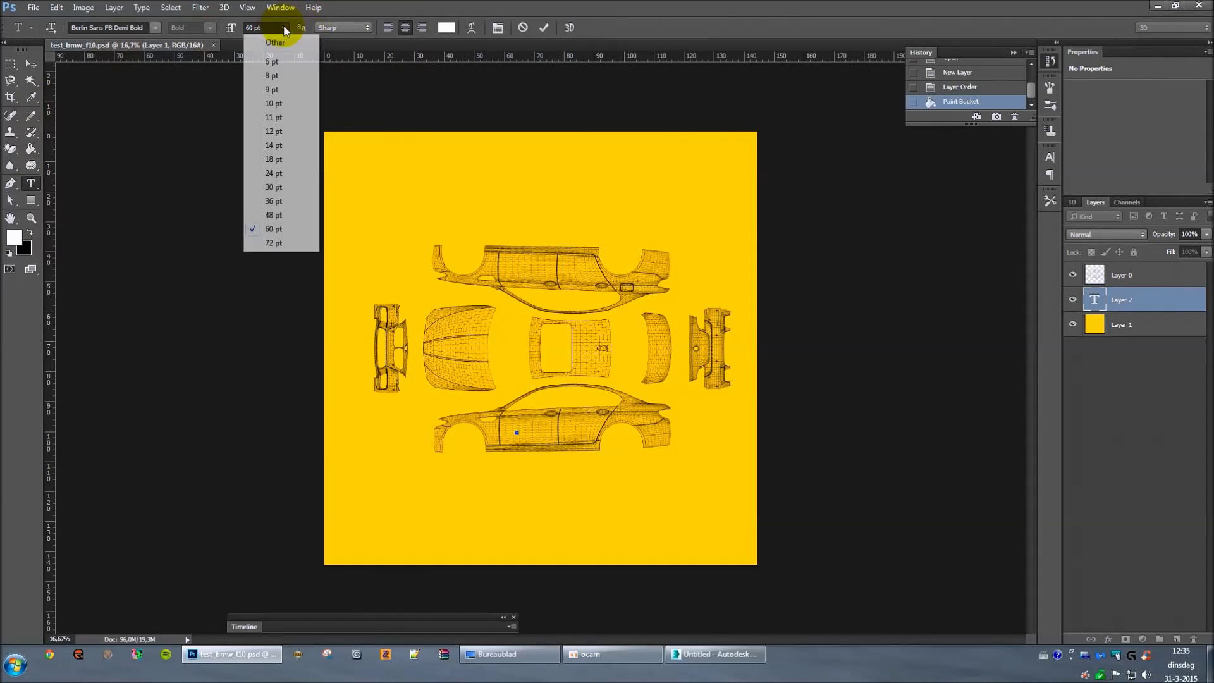
click(273, 243)
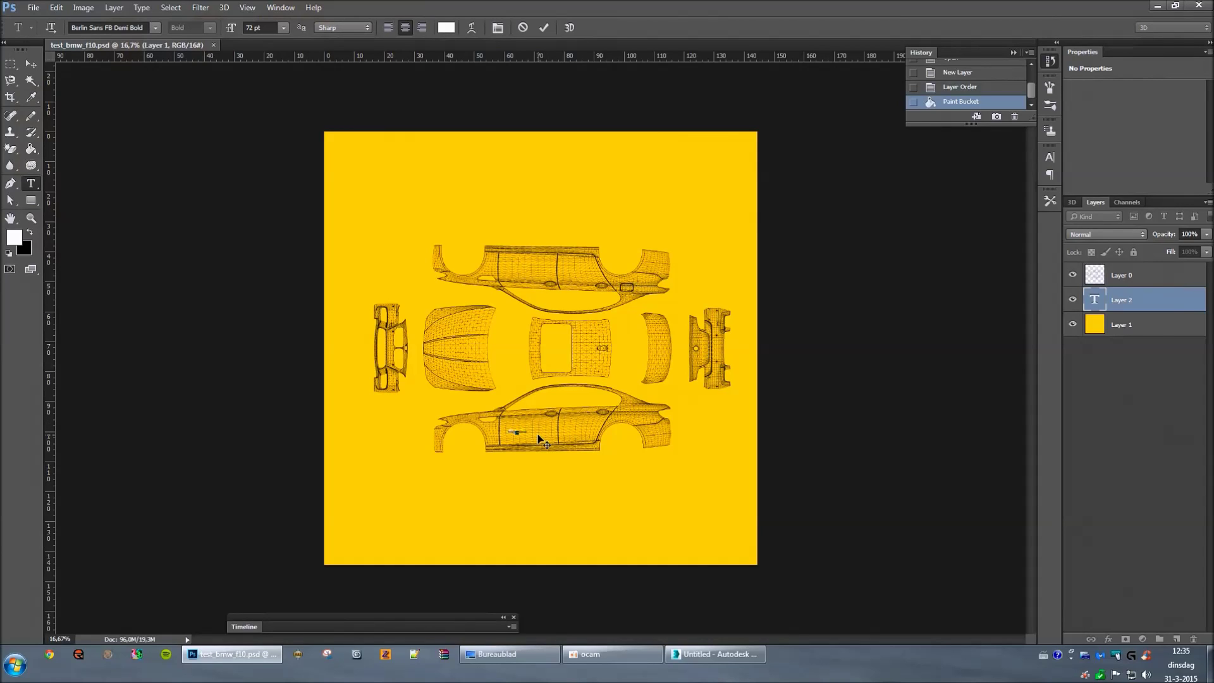
alt+scroll(538, 439, up, 2)
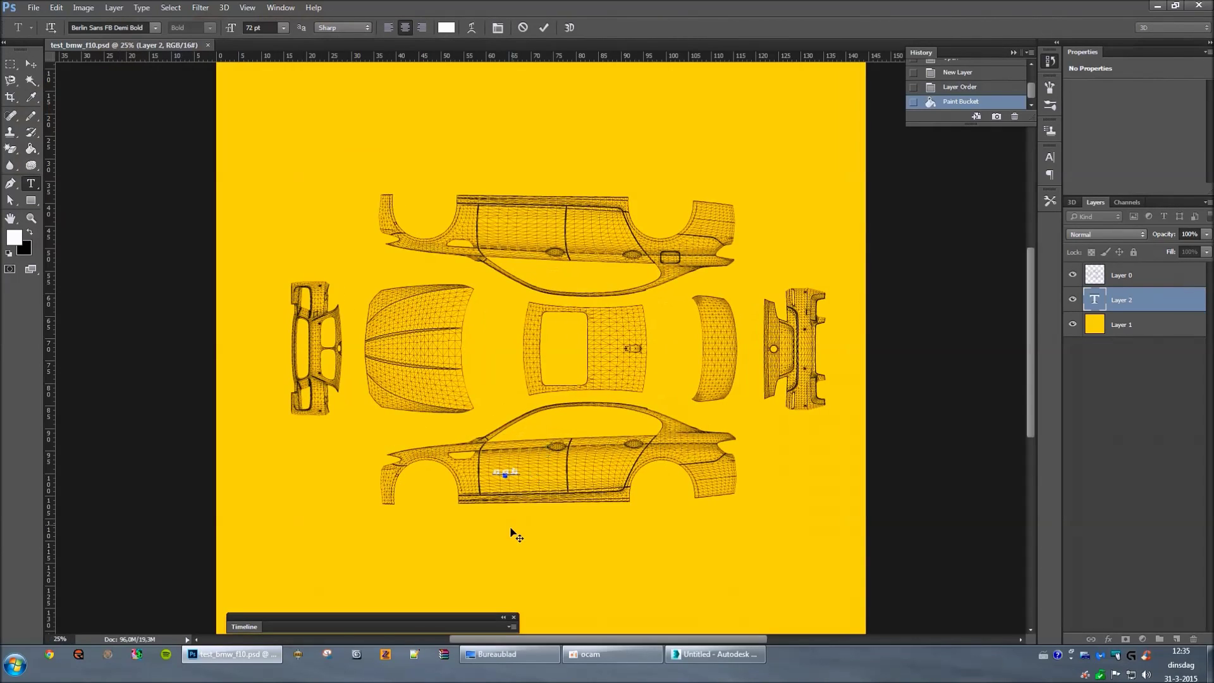
alt+scroll(493, 492, up, 1)
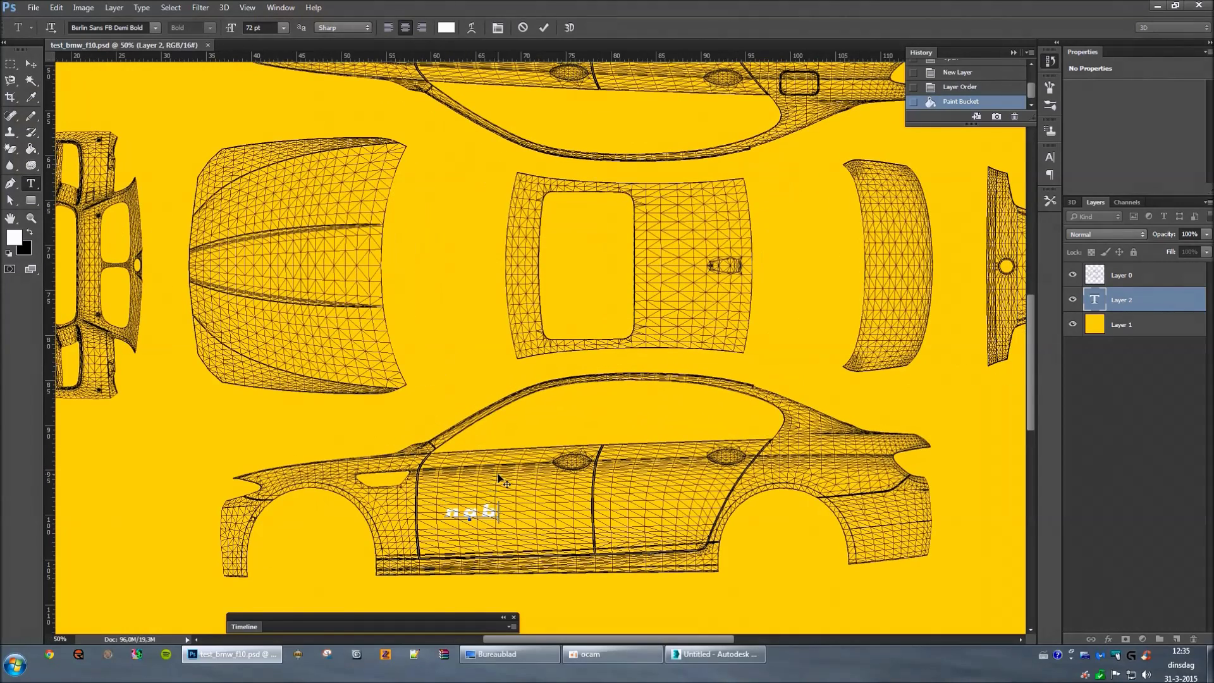
click(29, 65)
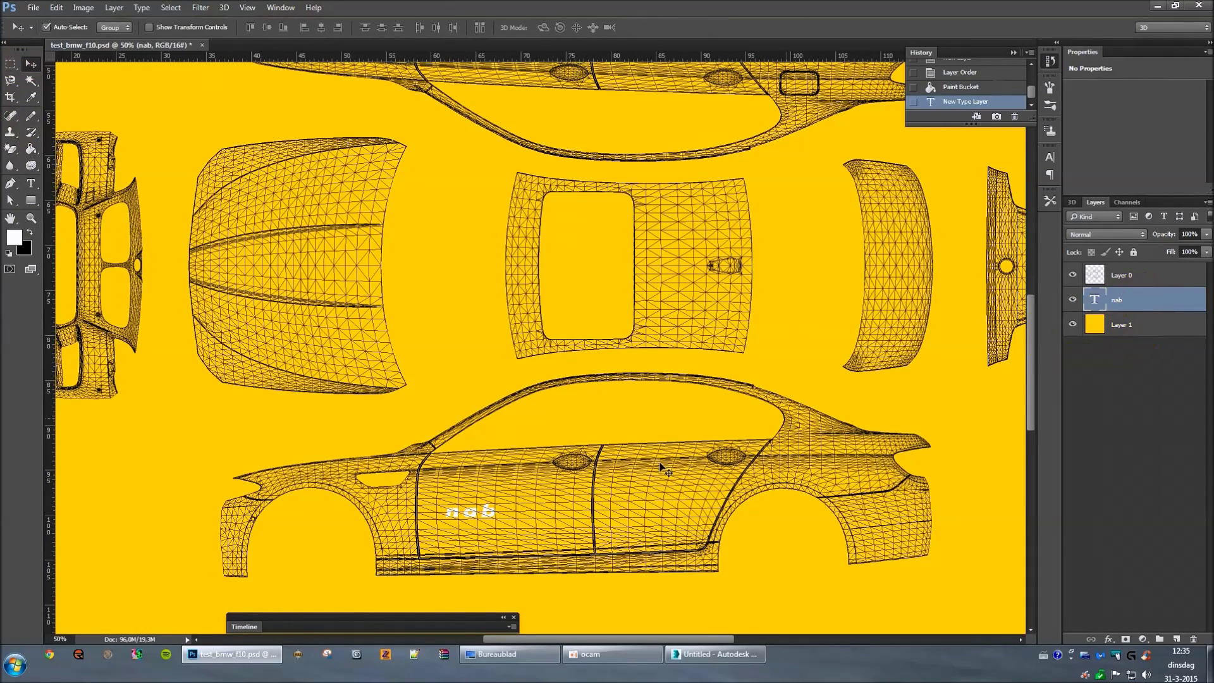
Step: Move the "nab" text towards the rear door and scale it to about 268% width and 324% height across both doors
drag(479, 518, 558, 515)
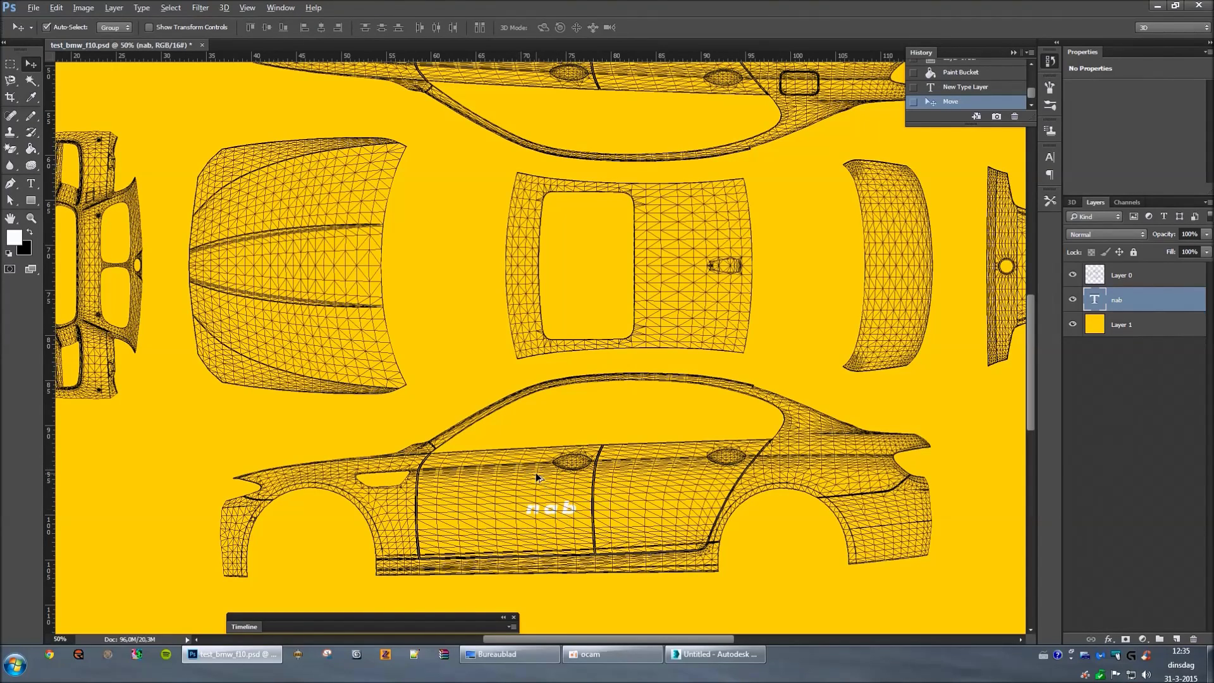
click(149, 27)
drag(576, 500, 647, 475)
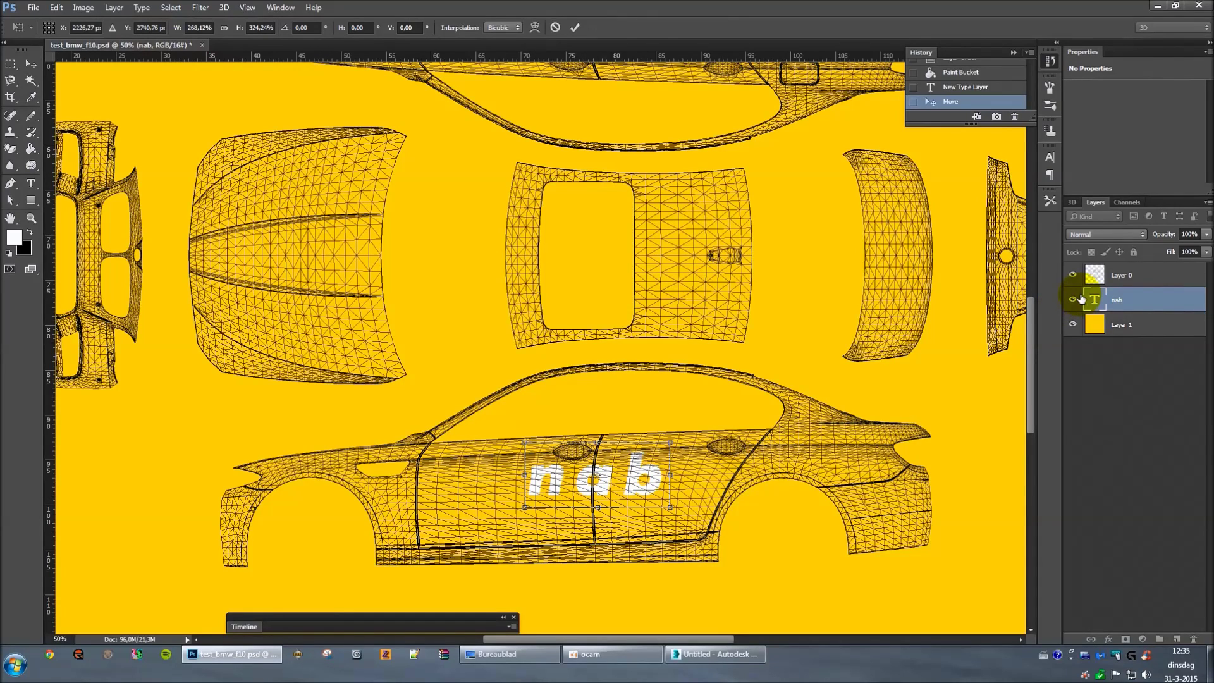
click(576, 27)
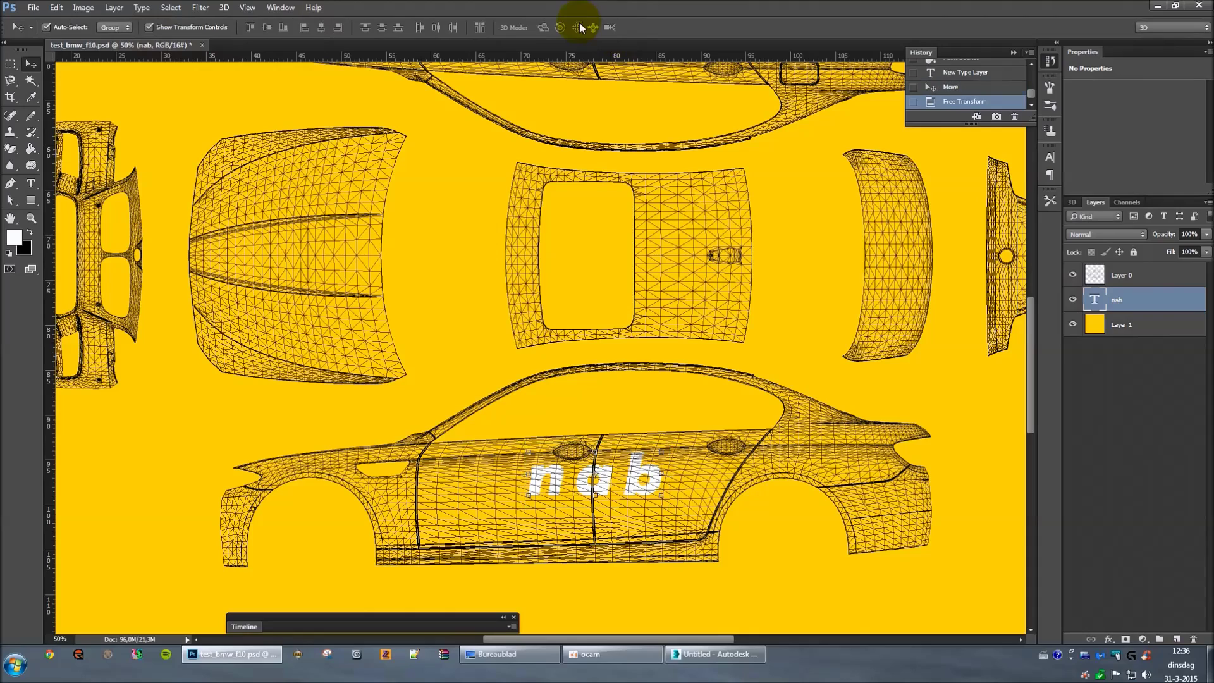
Step: Duplicate the enlarged "nab" text layer and place the copy on the hood
key(ctrl+j)
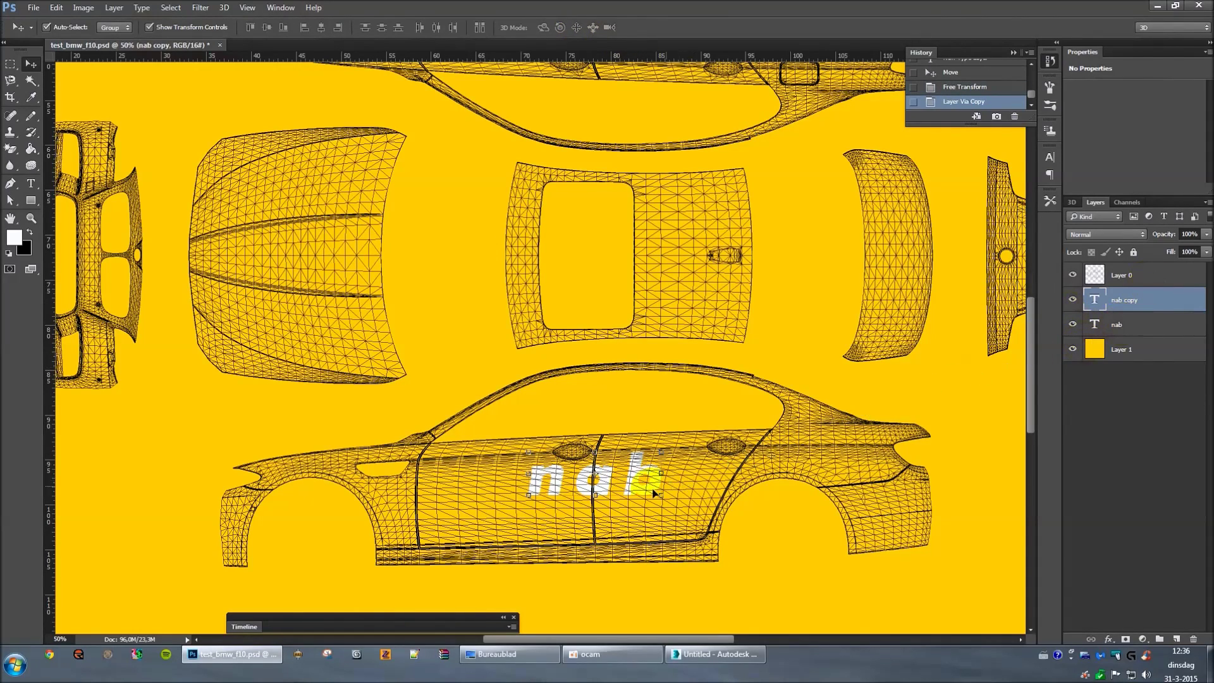
drag(639, 485, 325, 267)
scroll(354, 289, down, 1)
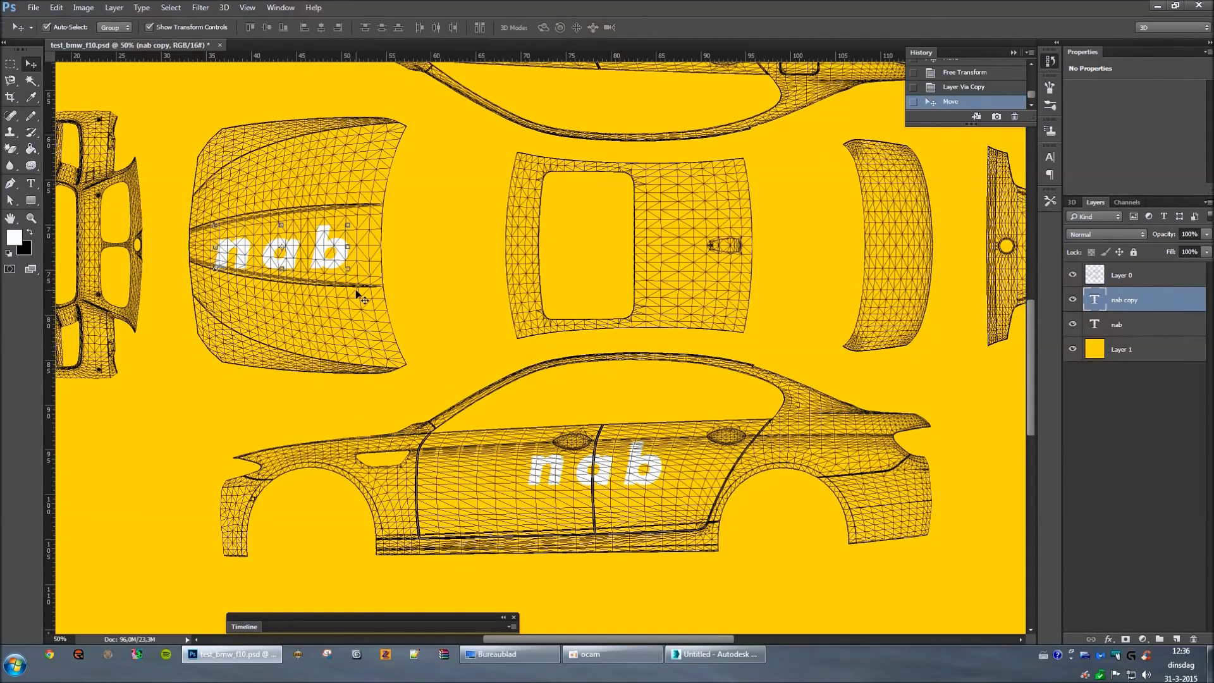
Step: Duplicate the hood text, place the copy on the doors of the upper side view and rotate it 180°
key(ctrl+minus)
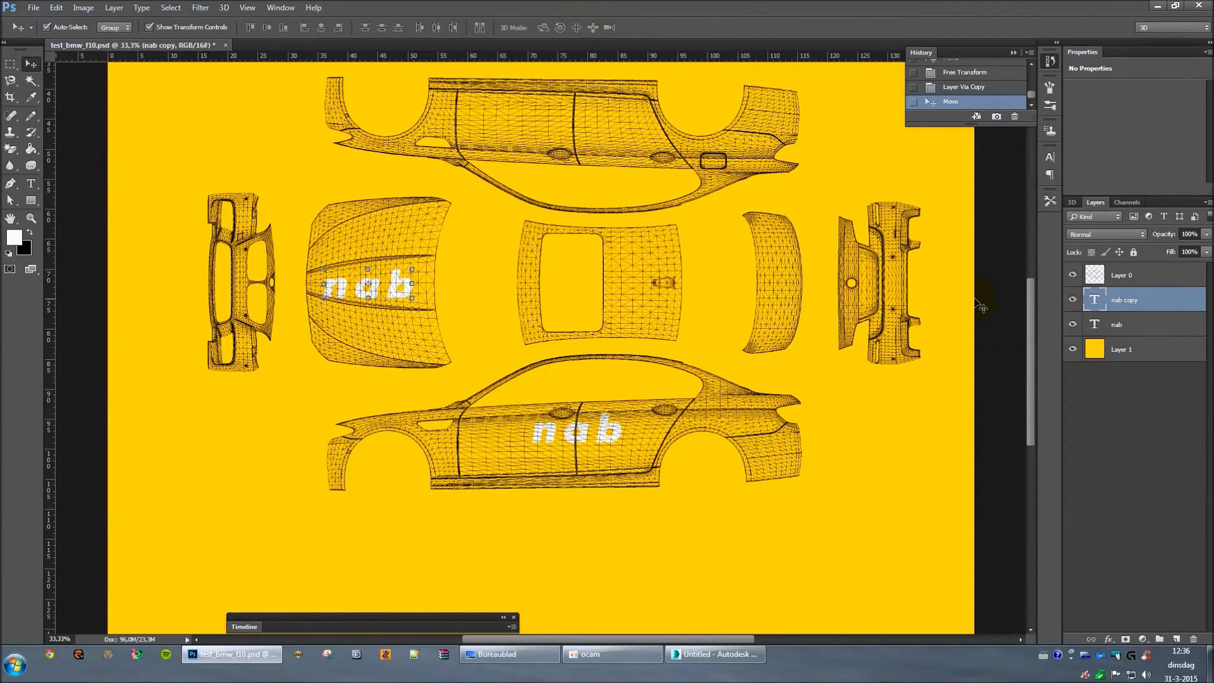
key(ctrl+j)
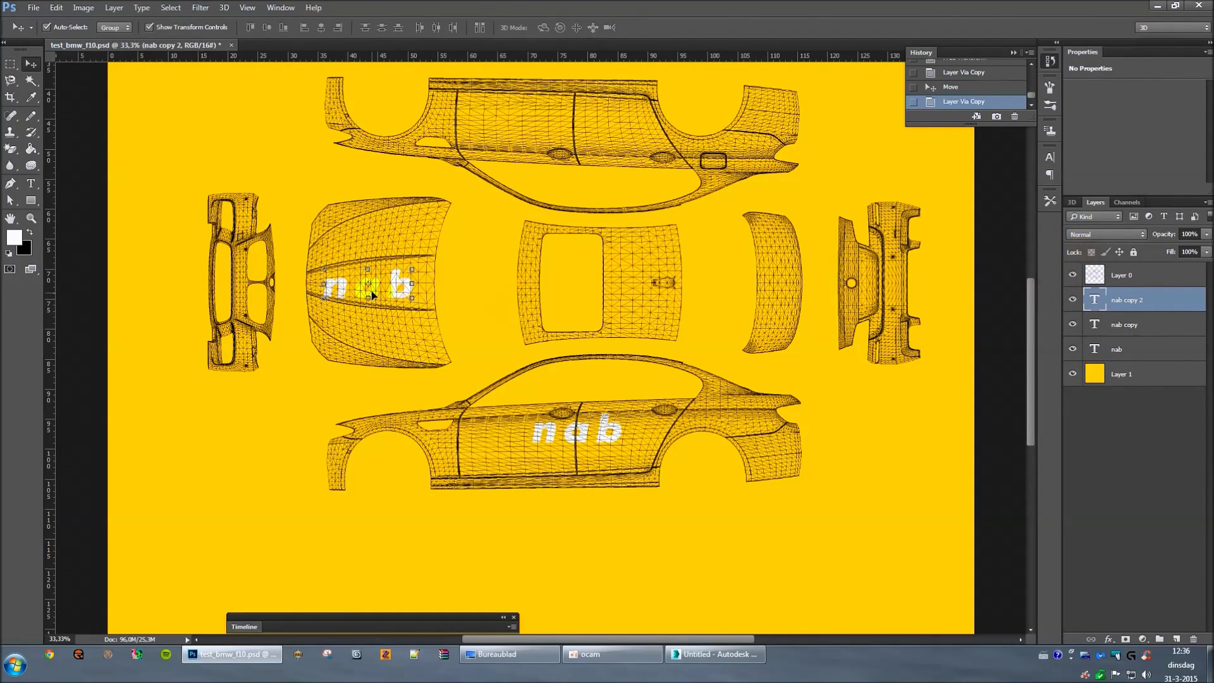
drag(424, 270, 604, 99)
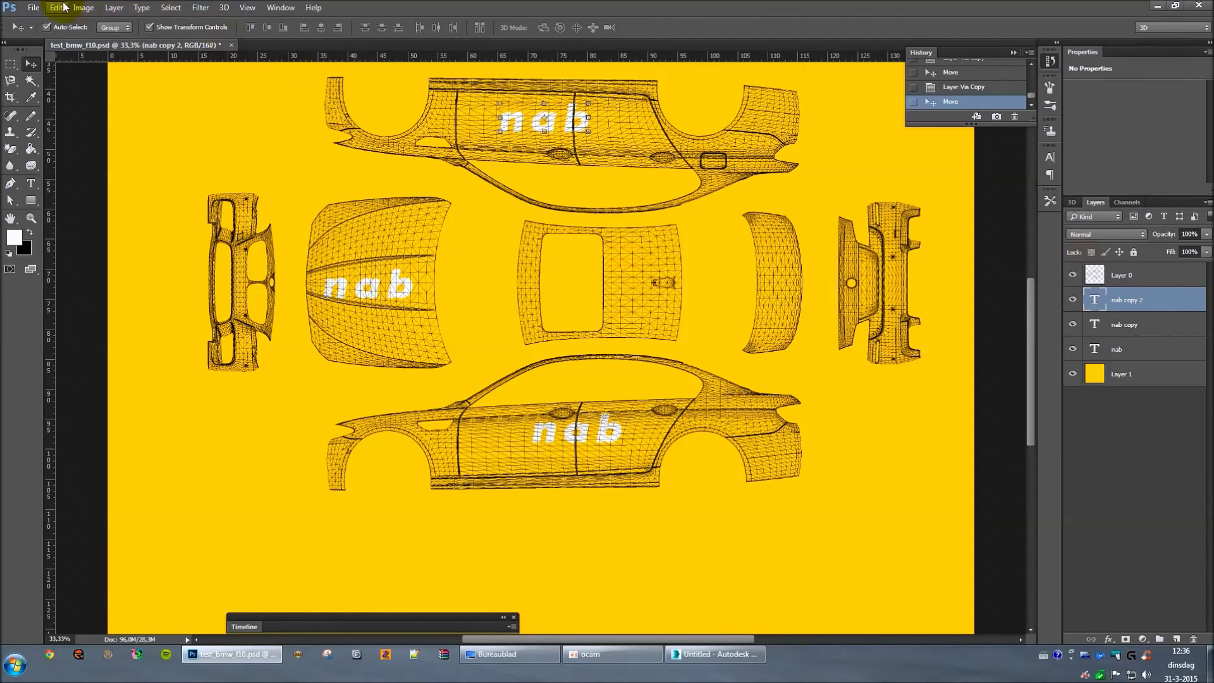
click(57, 8)
mouse_move(168, 268)
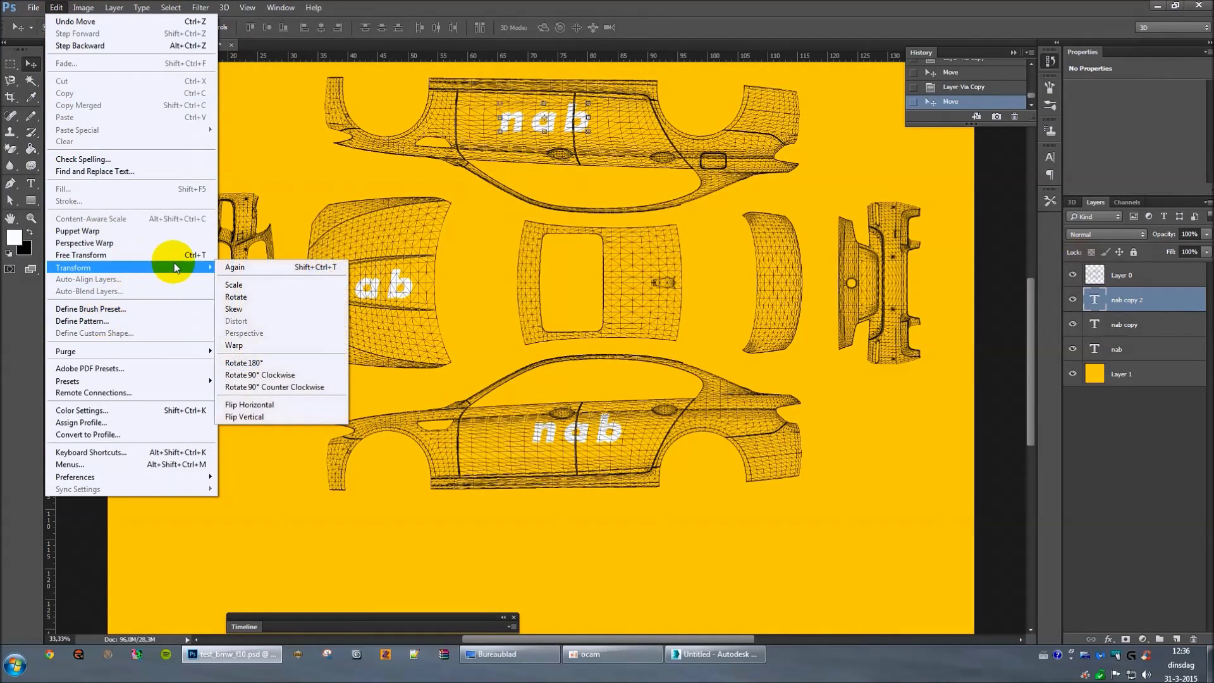
click(265, 364)
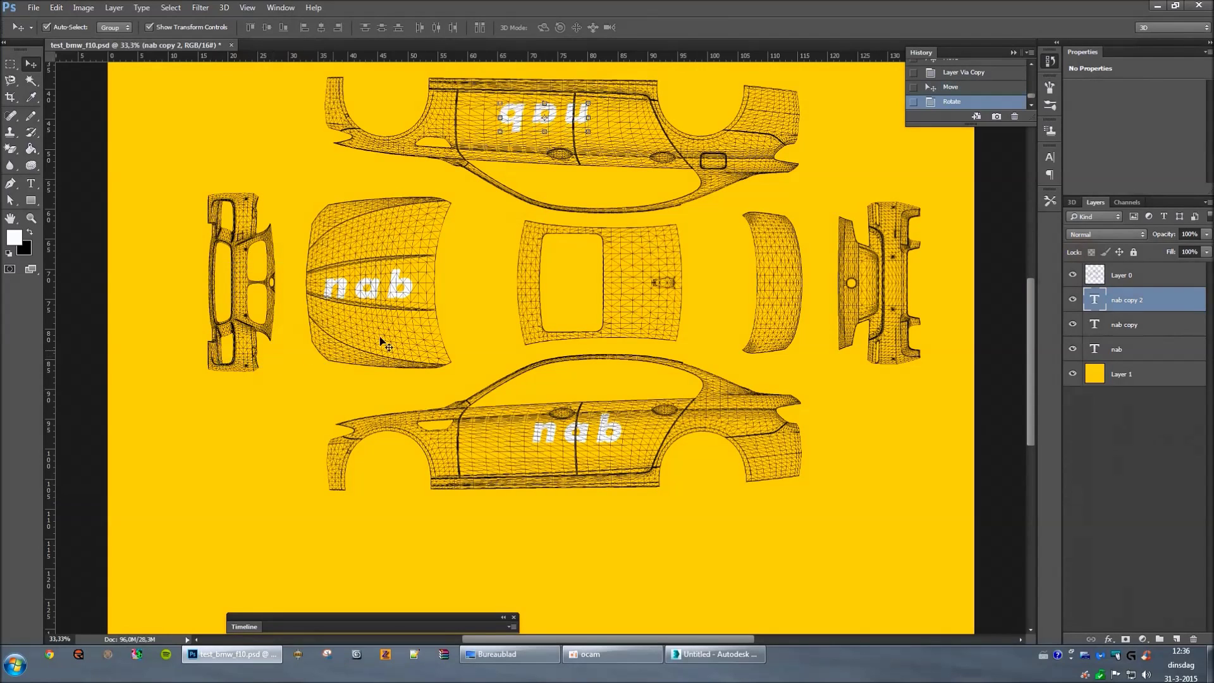
Step: Duplicate the upside-down "nab" text and fit the copy on the rear bumper, rotated about 92° and scaled to about 50%
click(1133, 303)
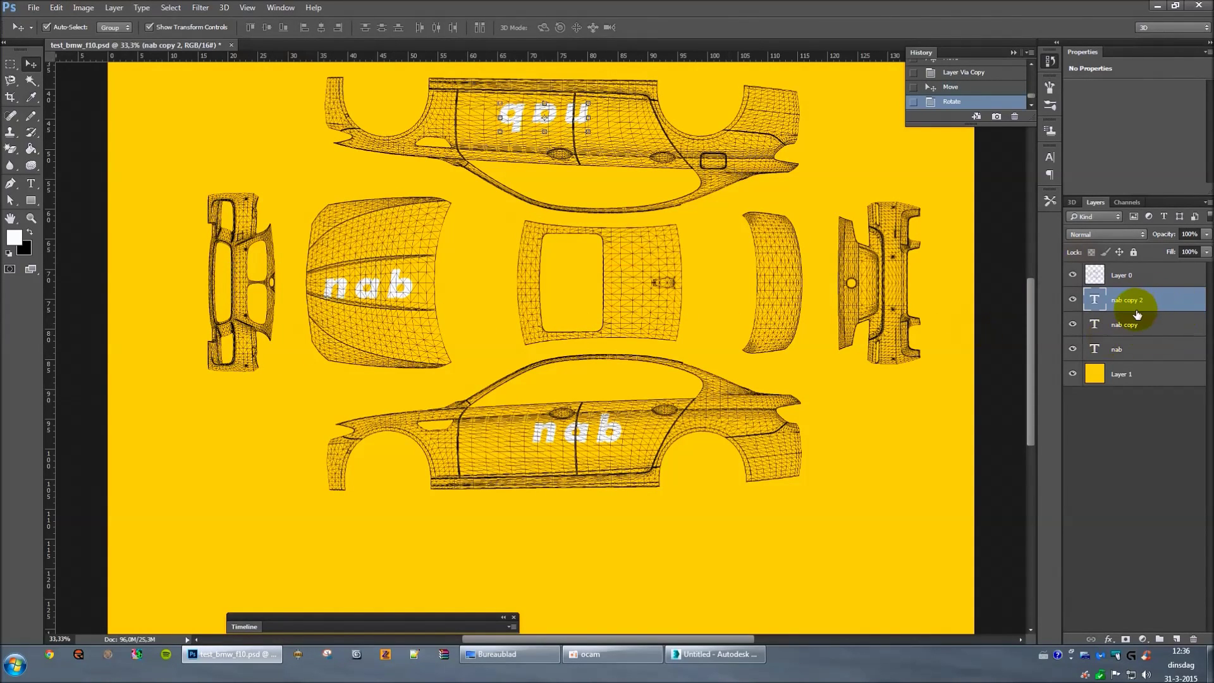
key(ctrl+j)
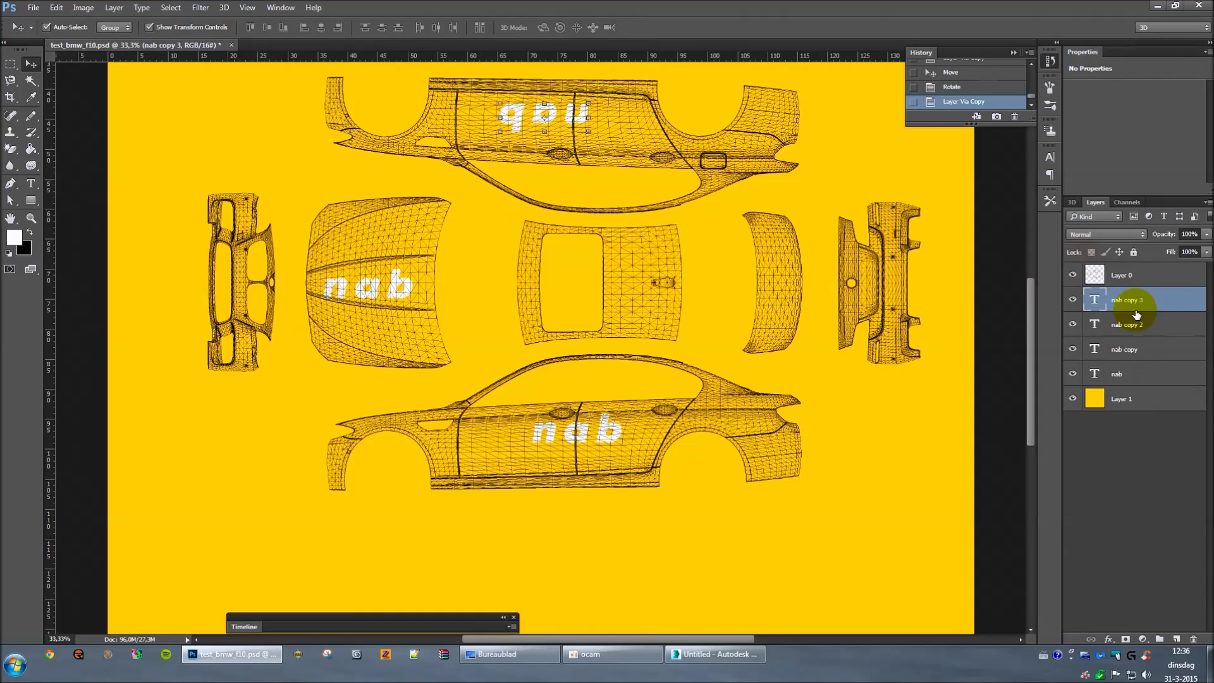
click(579, 113)
drag(575, 117, 875, 342)
key(ctrl+z)
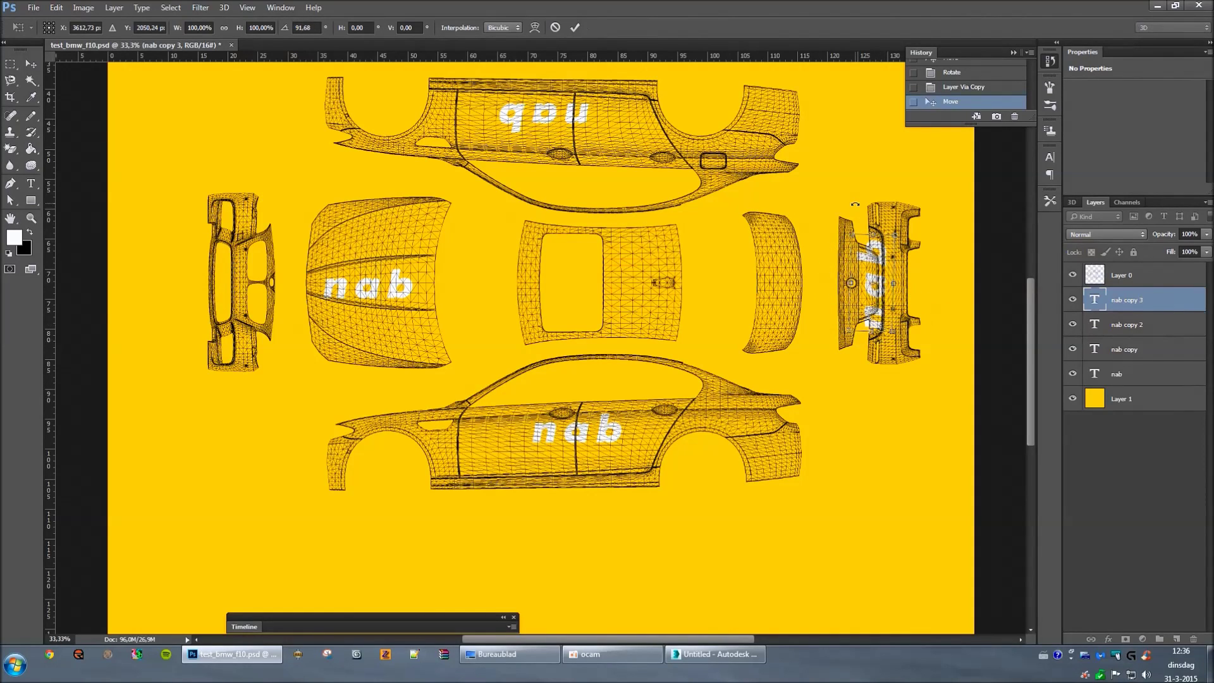
drag(853, 231, 876, 248)
drag(878, 301, 895, 301)
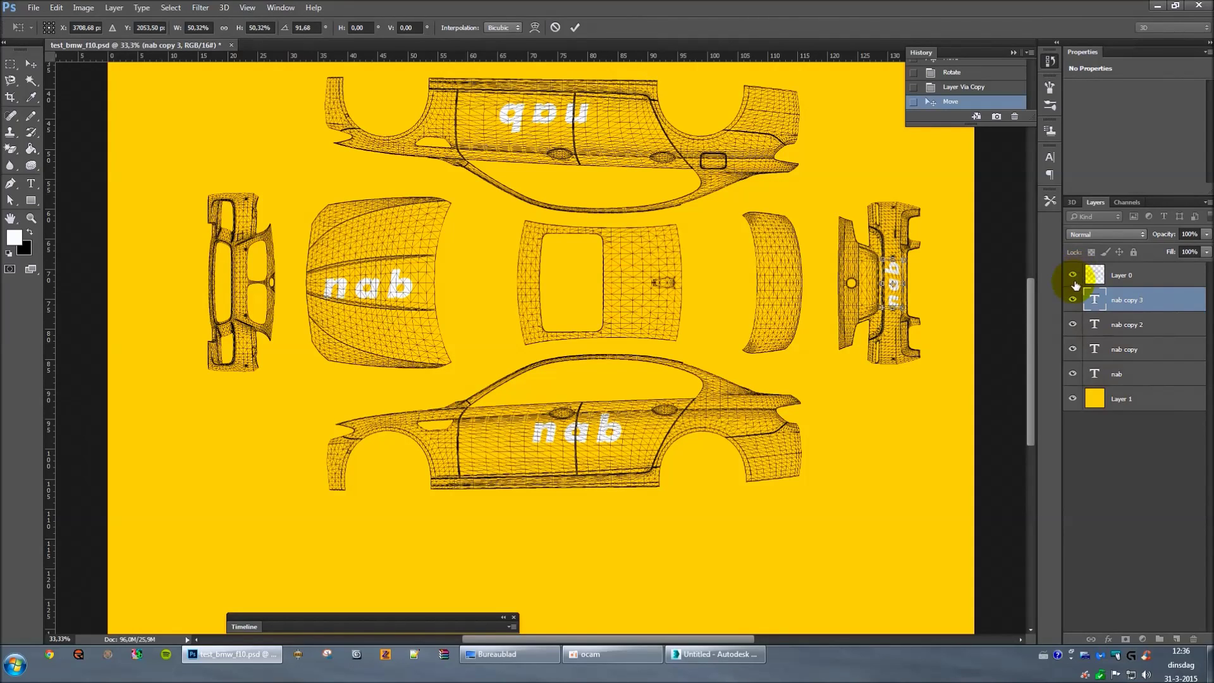
click(574, 27)
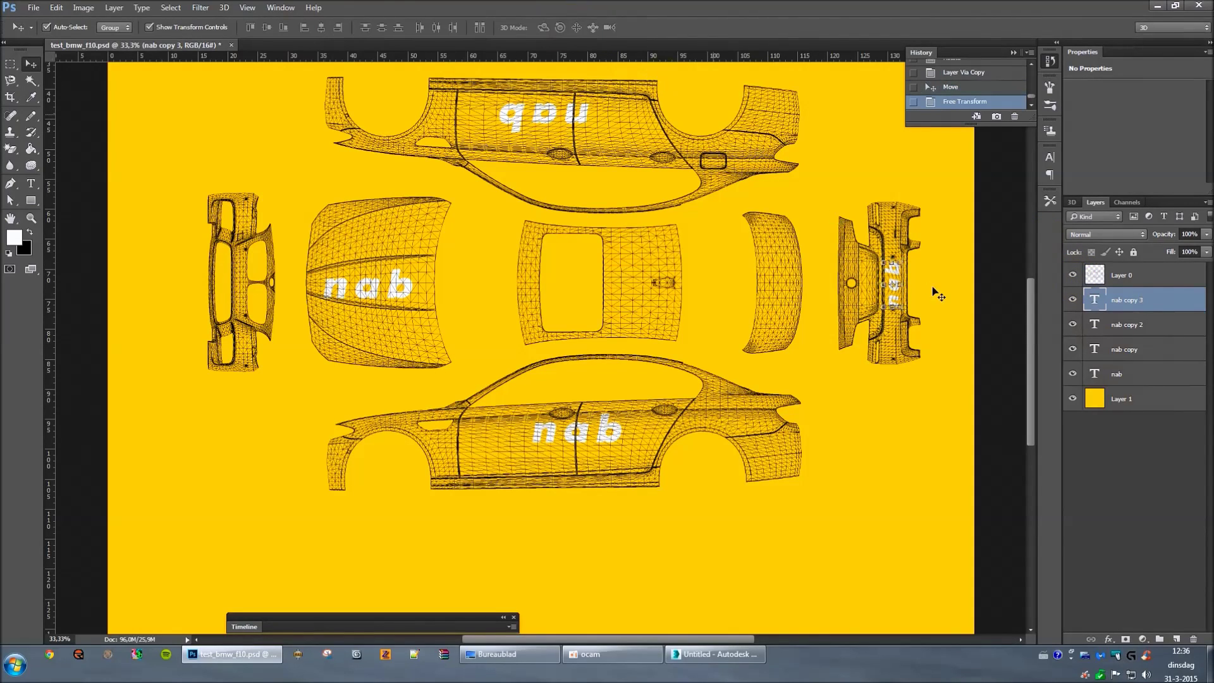
Step: Hide the UV wireframe layer and flatten the image, discarding the hidden layer
click(1073, 274)
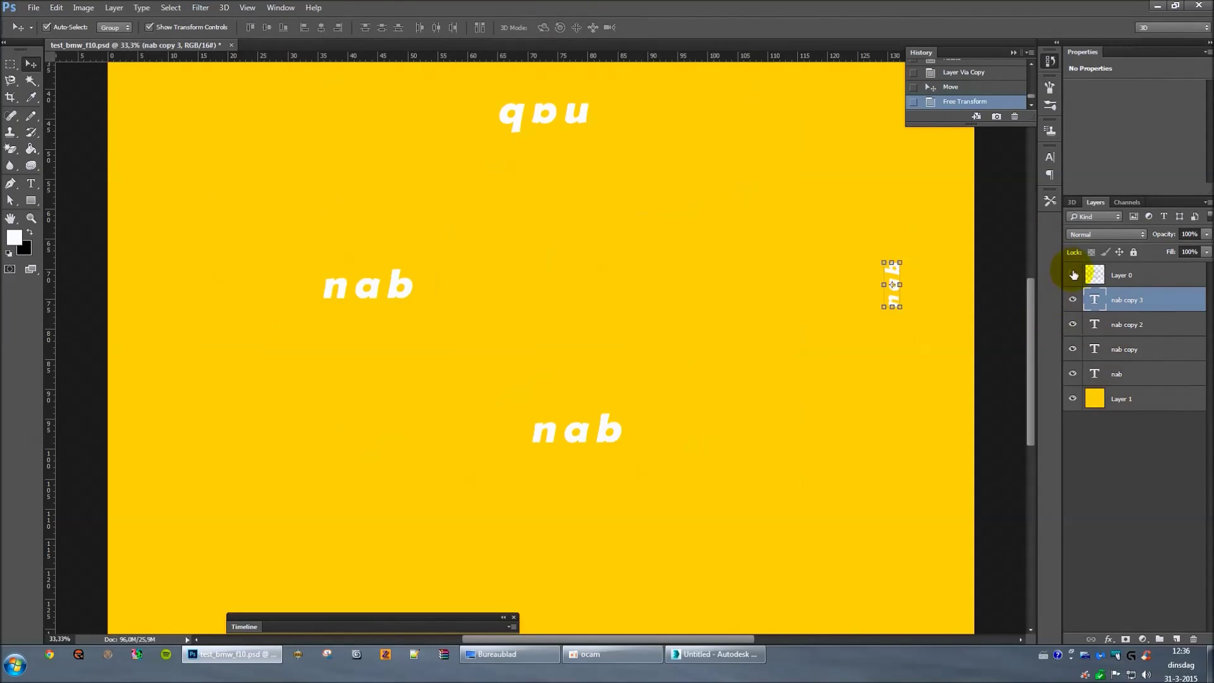
click(1154, 506)
click(1122, 304)
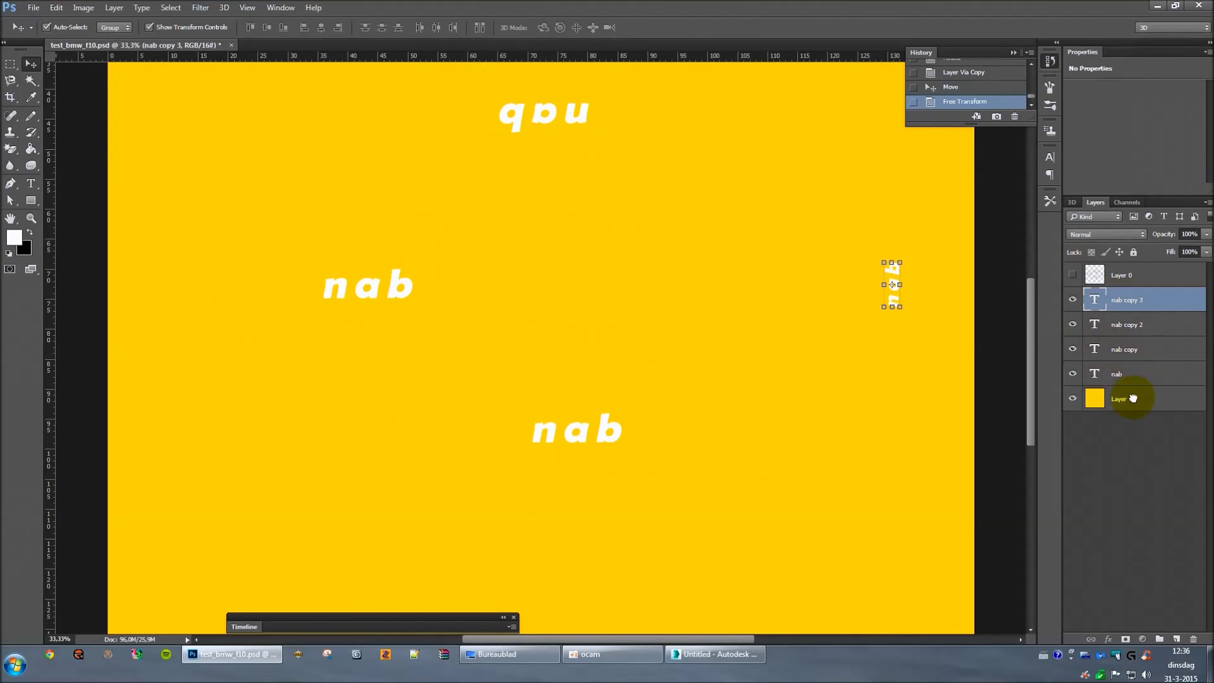
shift+click(1133, 400)
right_click(1134, 399)
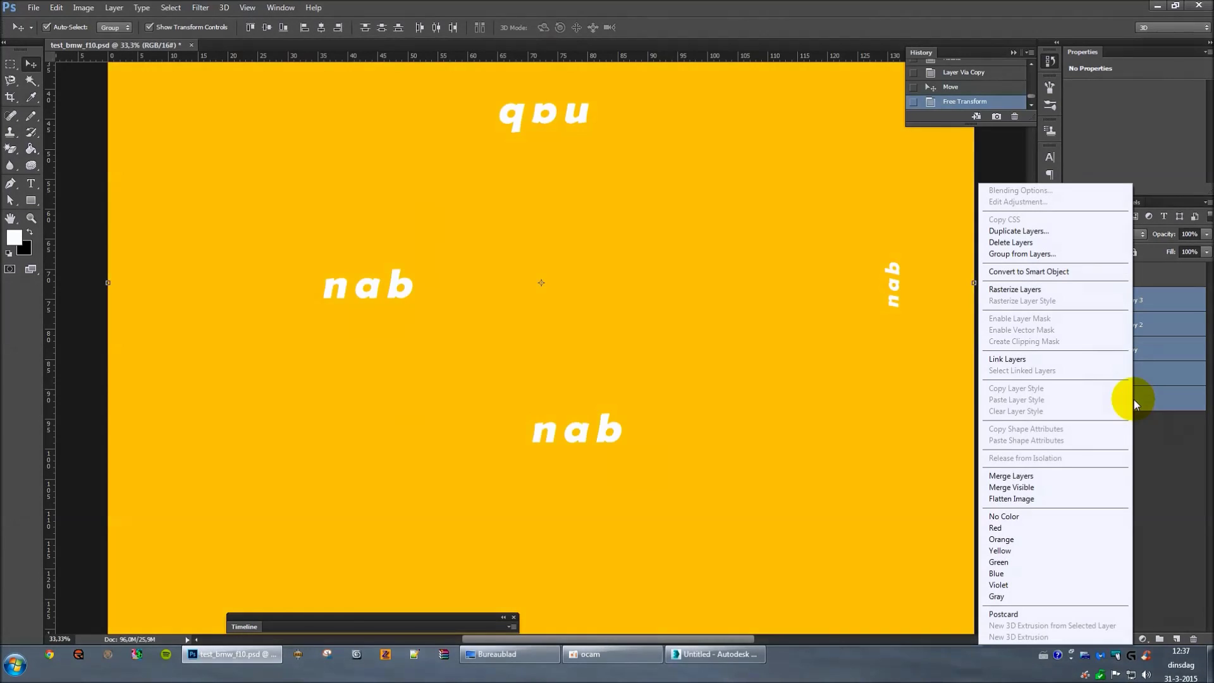
click(1031, 504)
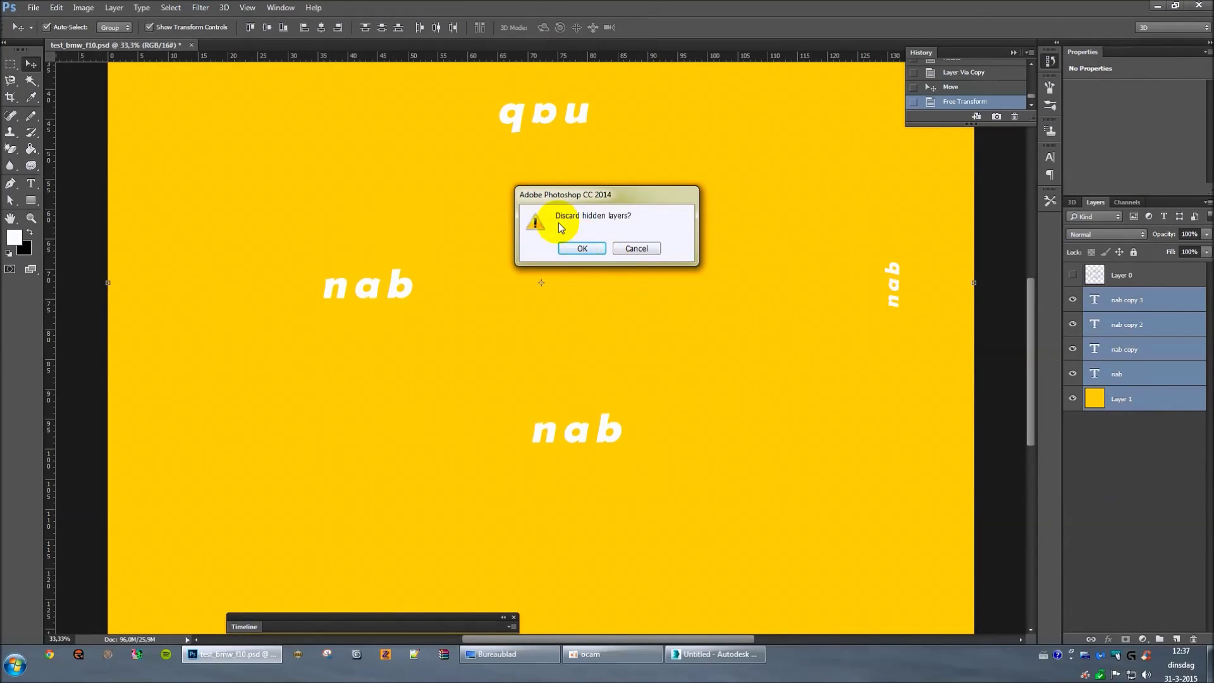
click(585, 251)
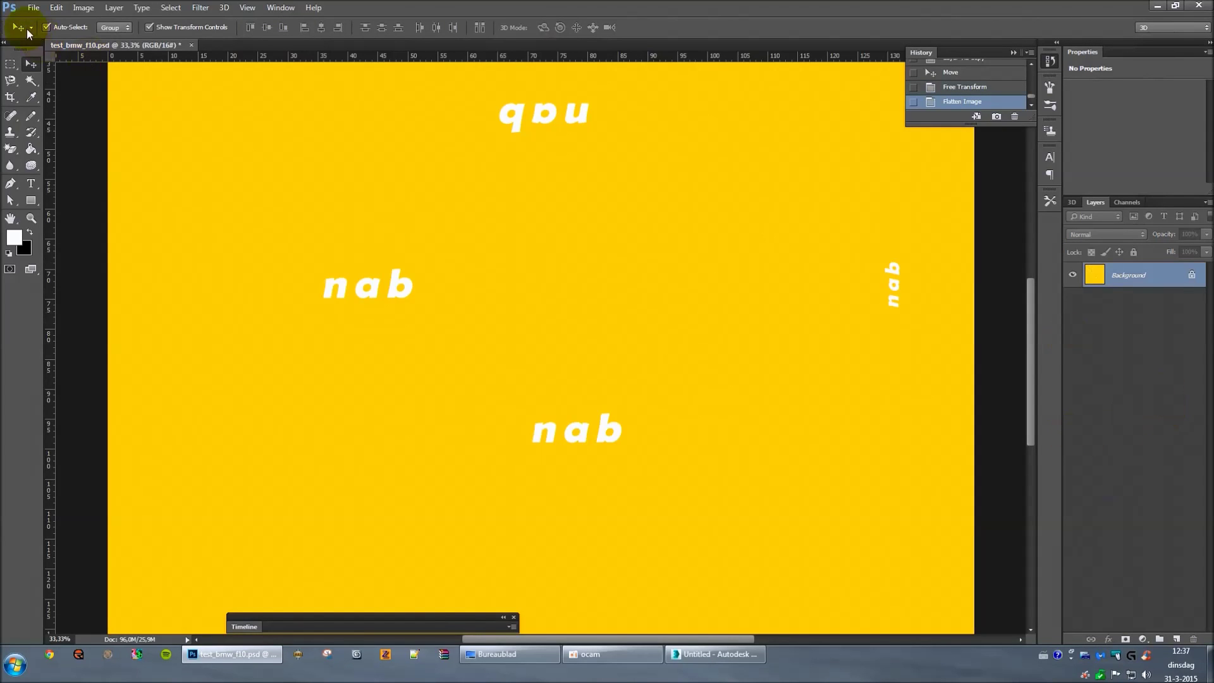
Step: Save the flattened texture on the desktop as test_bmw_f10.dds in D3D/DDS format, using DXT5 ARGB with interpolated alpha and generated MIP maps
click(34, 9)
click(69, 151)
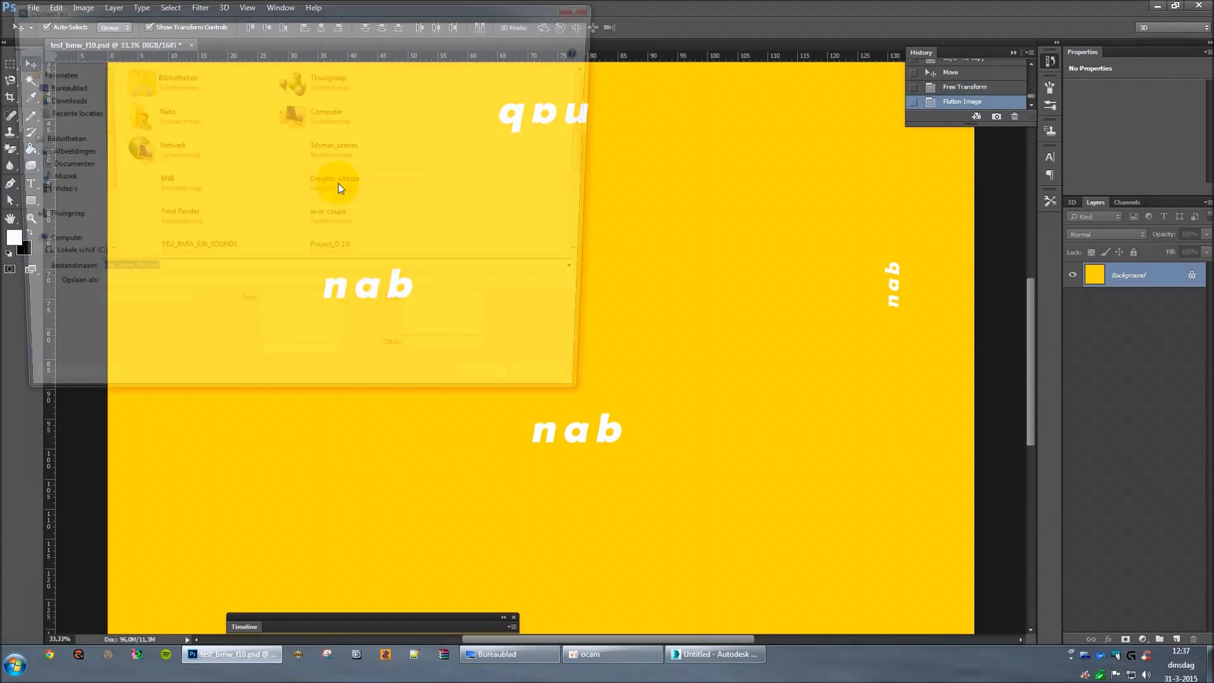
click(165, 294)
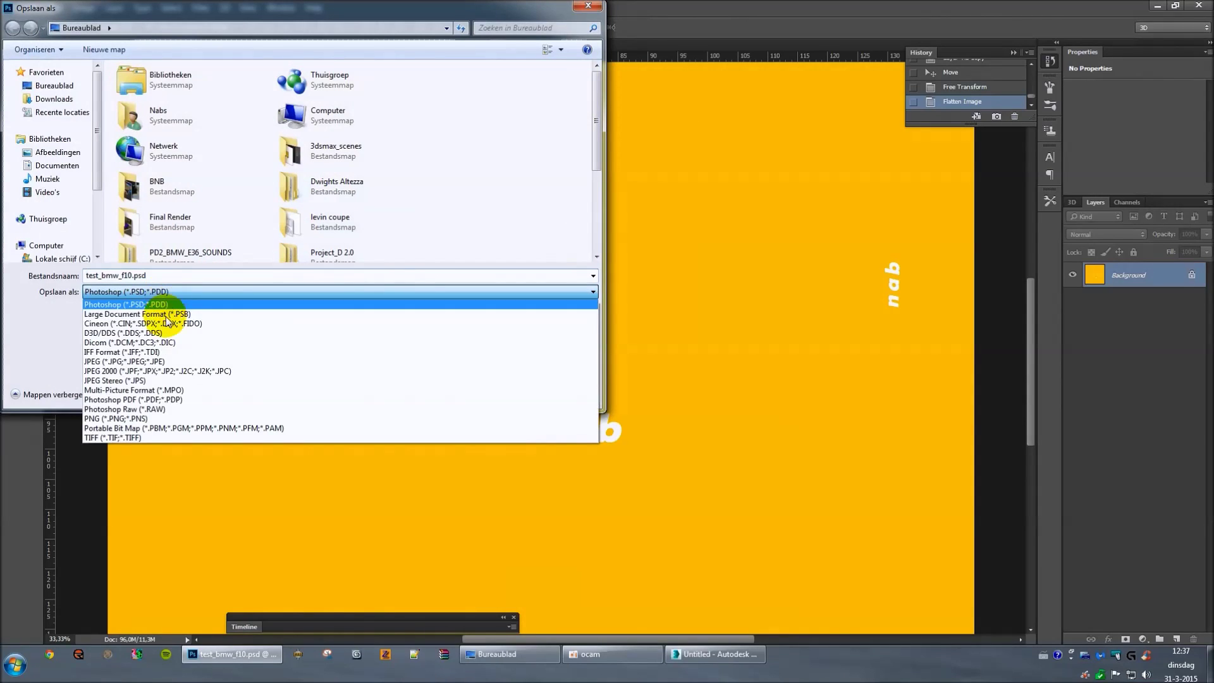
click(156, 333)
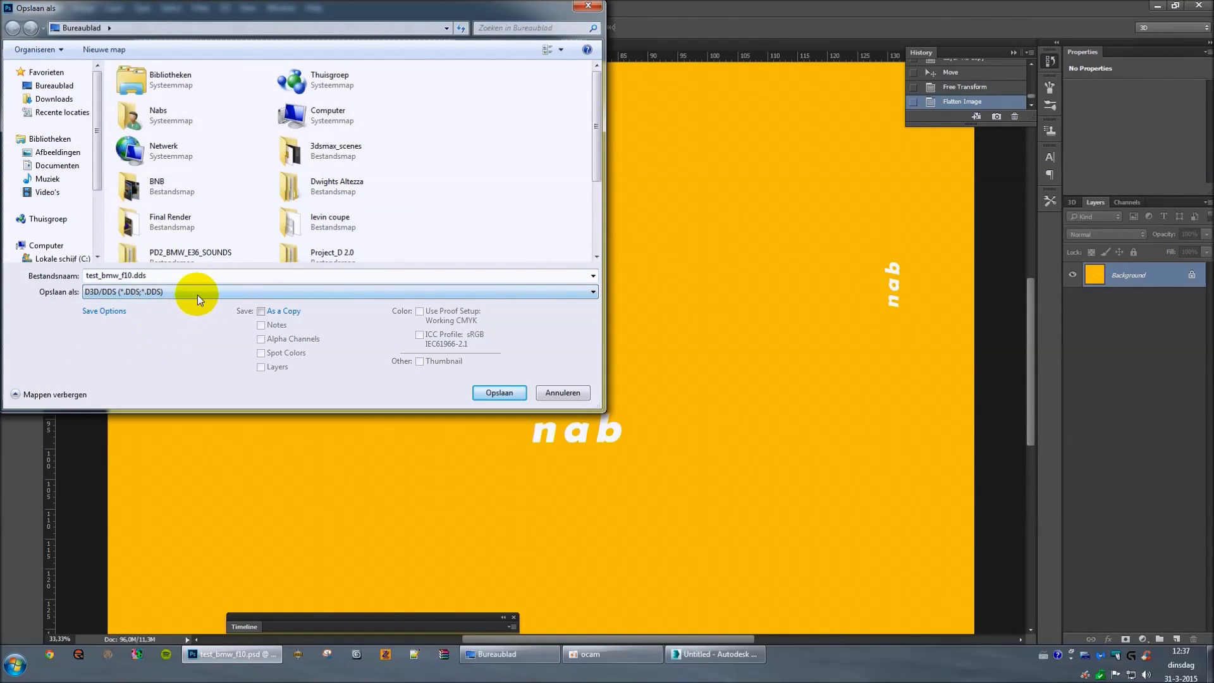
click(488, 394)
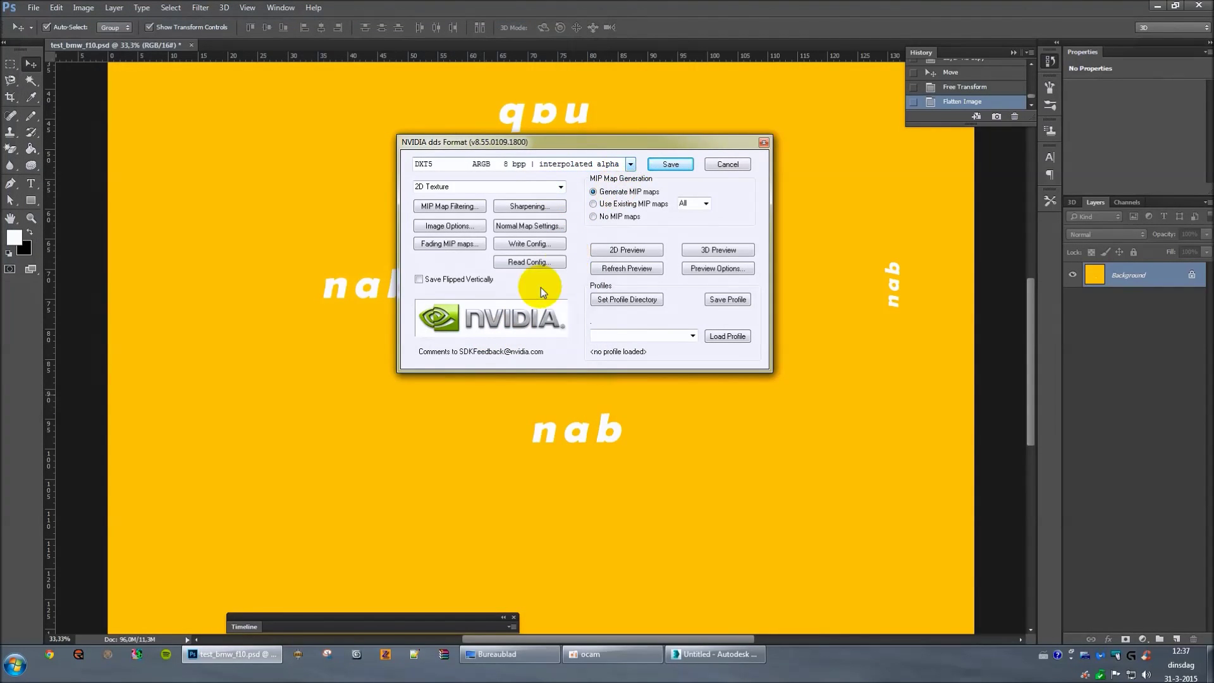
click(671, 166)
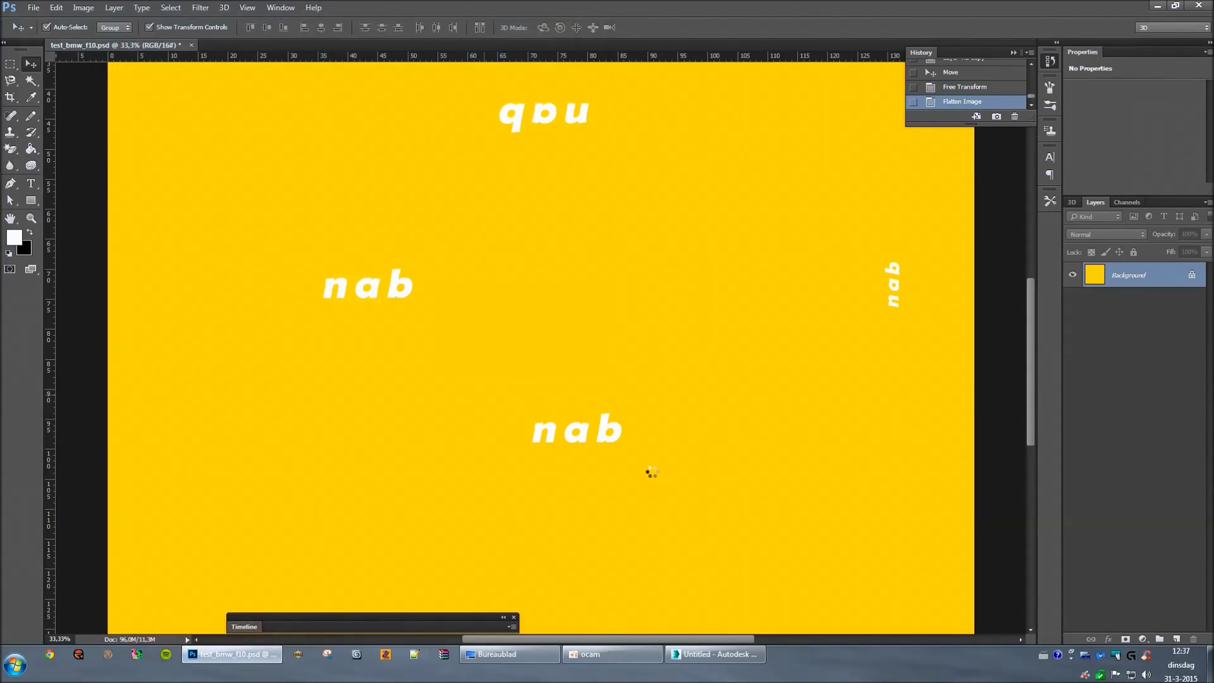
Step: Switch to 3ds Max and add a Bitmap map to the diffuse colour of the body material
click(711, 657)
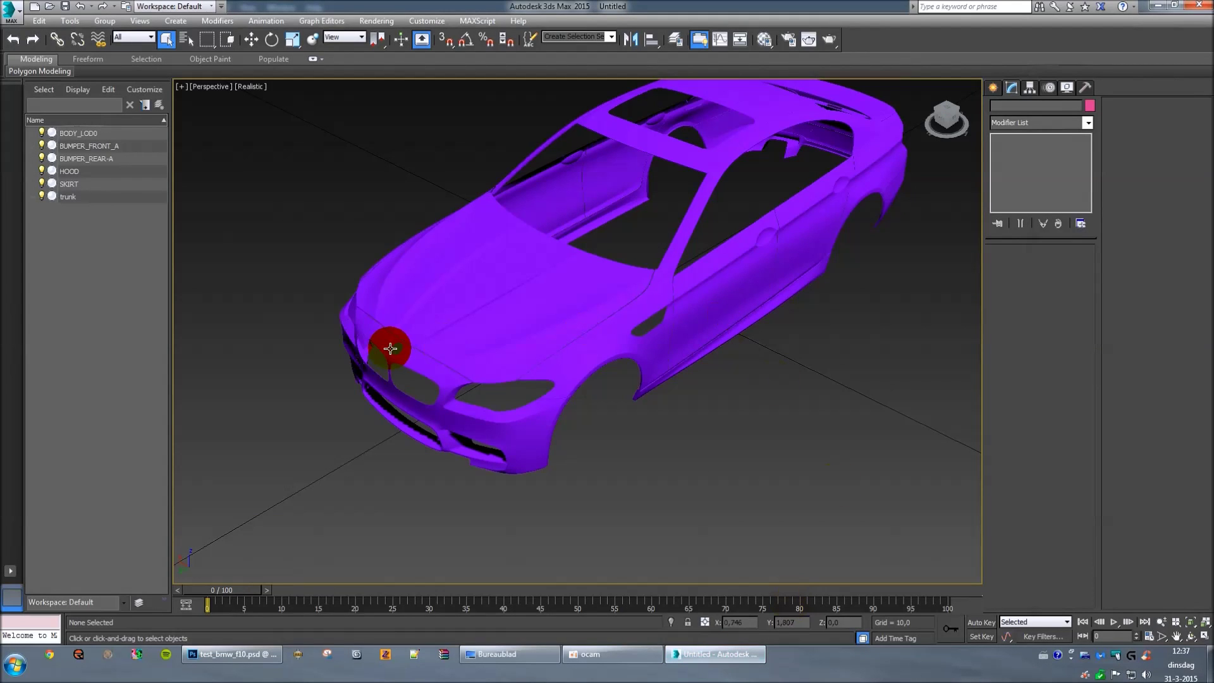
key(m)
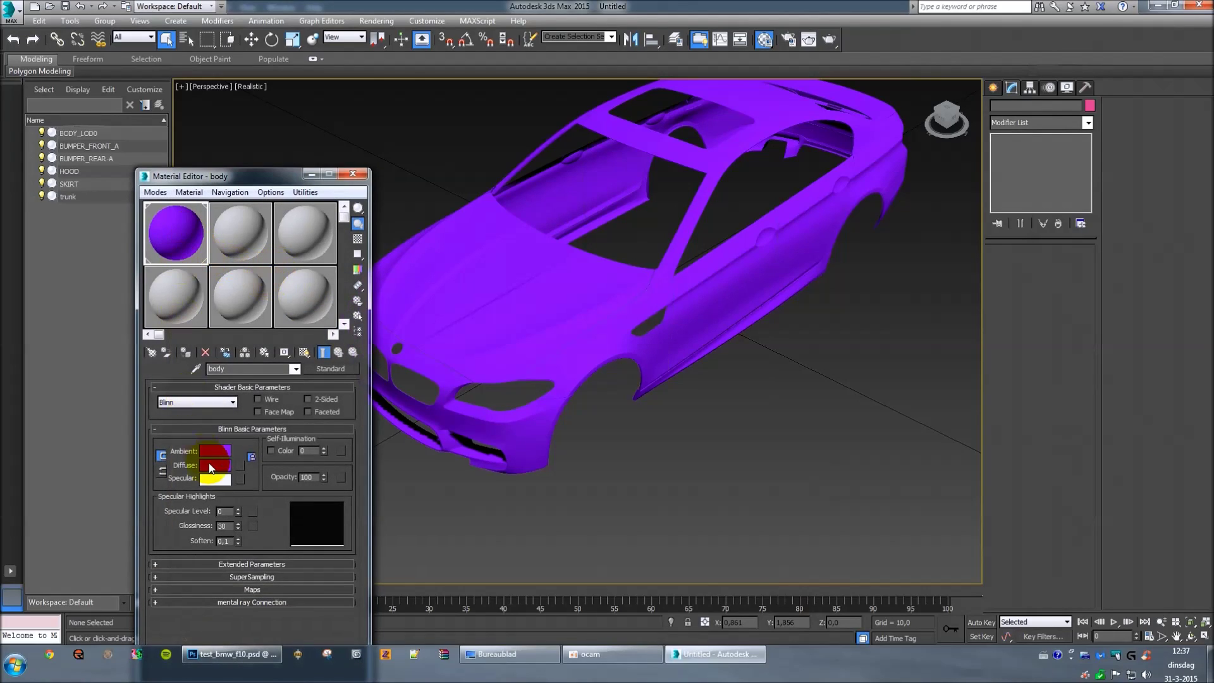
click(240, 466)
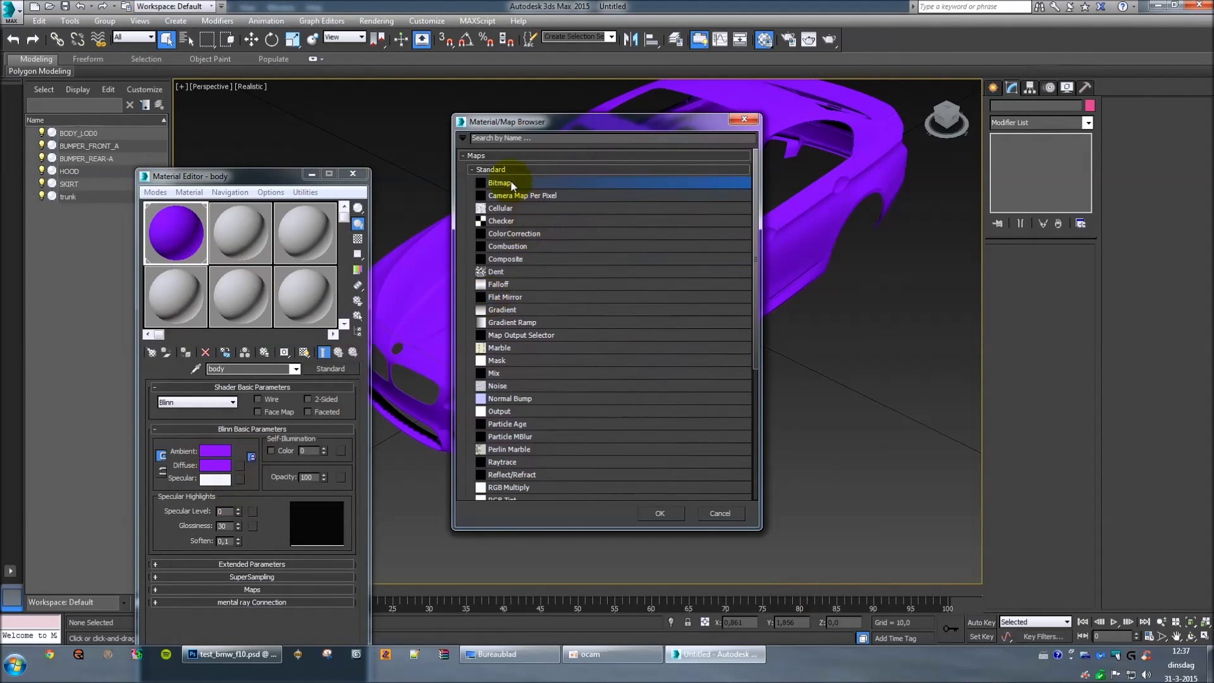
double_click(479, 185)
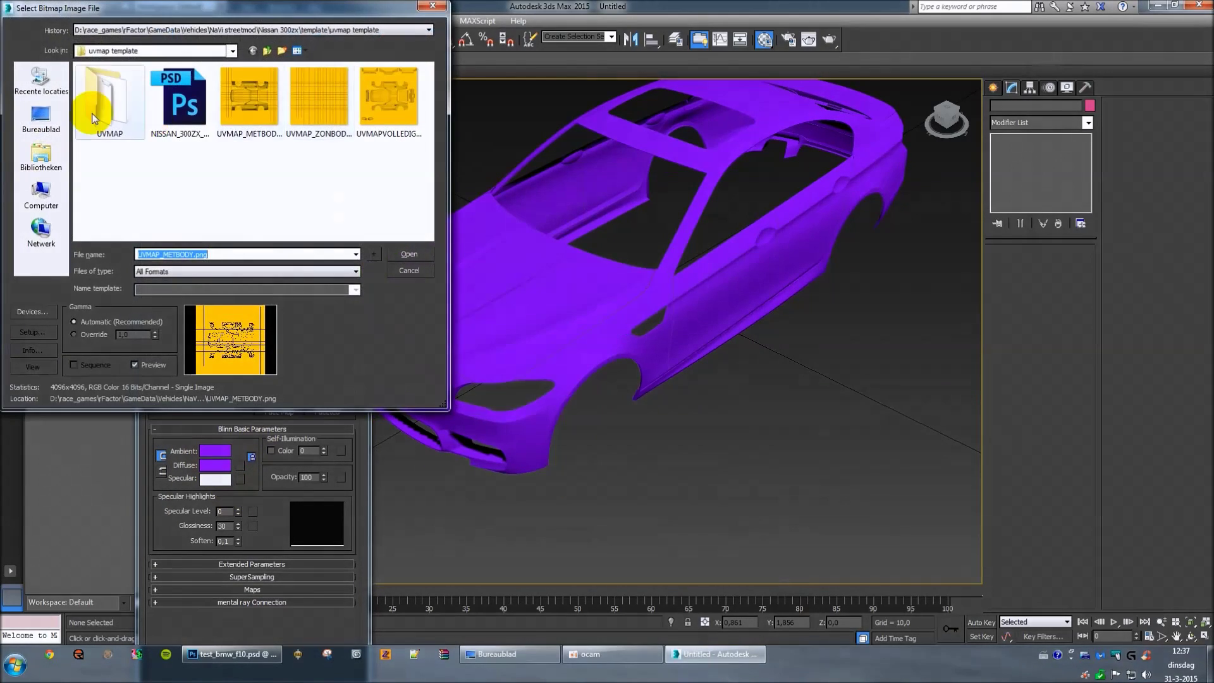
Step: Load test_bmw_f10.dds from the desktop as the diffuse bitmap and show the map on the car body in the viewport
click(40, 116)
drag(428, 108, 430, 199)
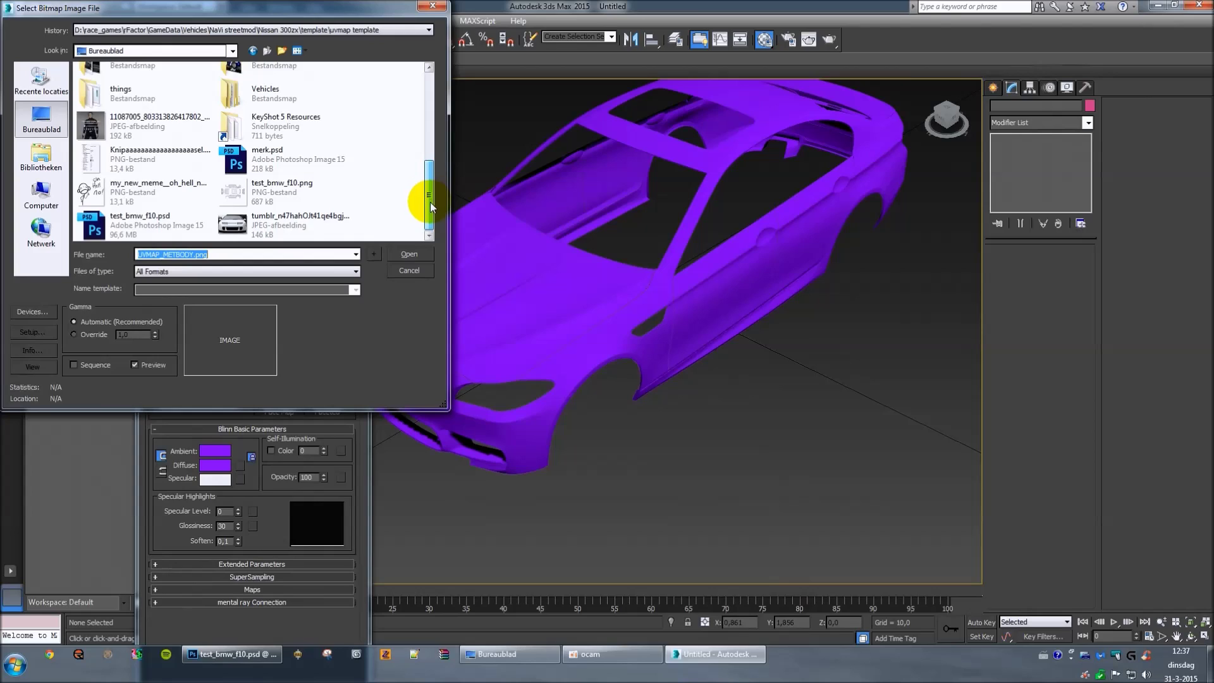
mouse_move(435, 202)
mouse_down()
mouse_move(430, 149)
mouse_move(421, 200)
mouse_up()
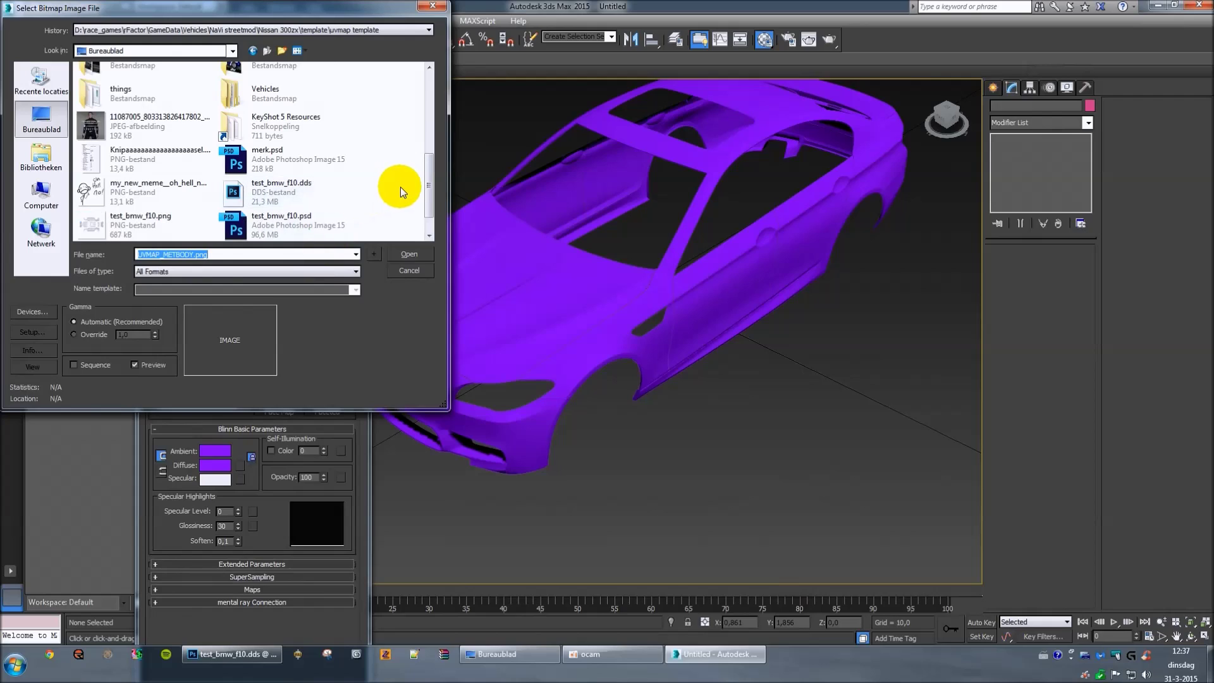
click(273, 193)
click(404, 257)
click(303, 357)
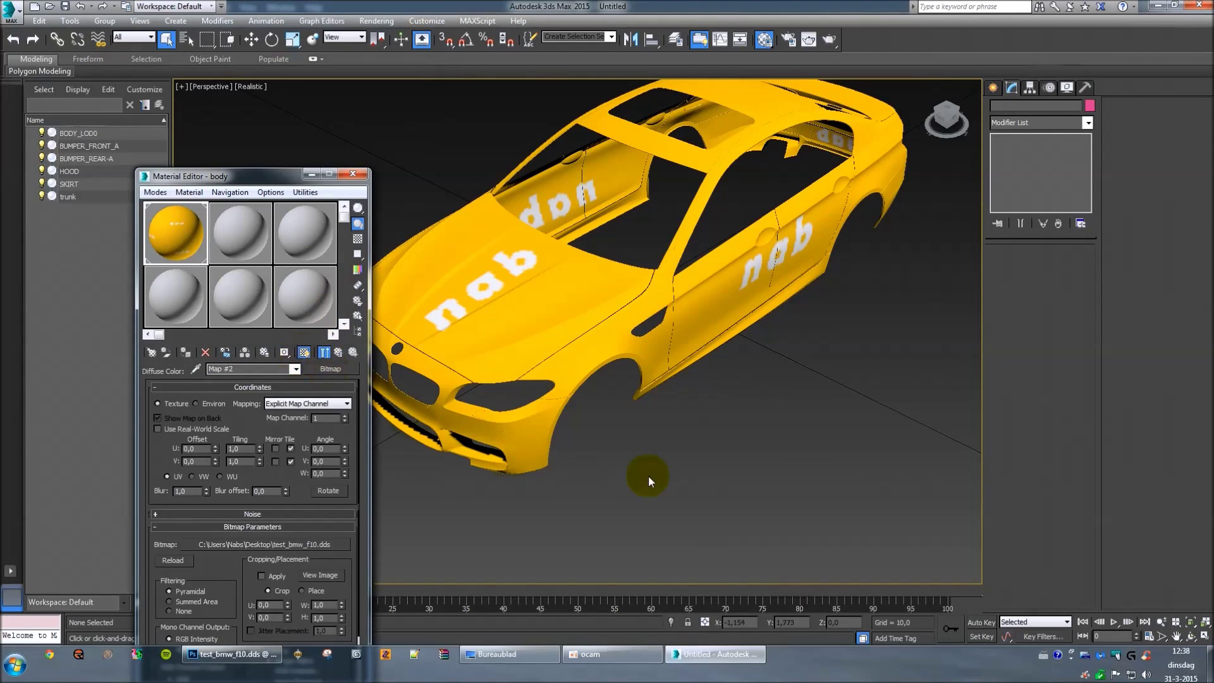
click(359, 174)
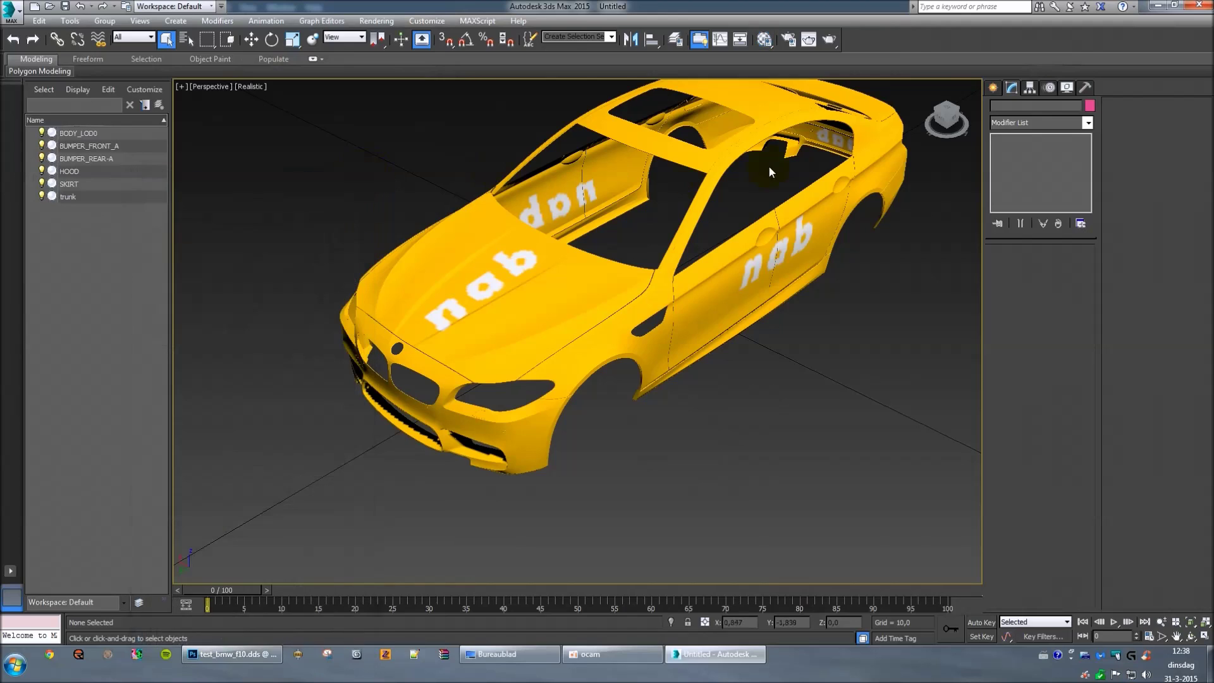
Step: Examine how the "nab" lettering sits on the doors, rear end and hood by viewing the textured car from different sides
click(951, 119)
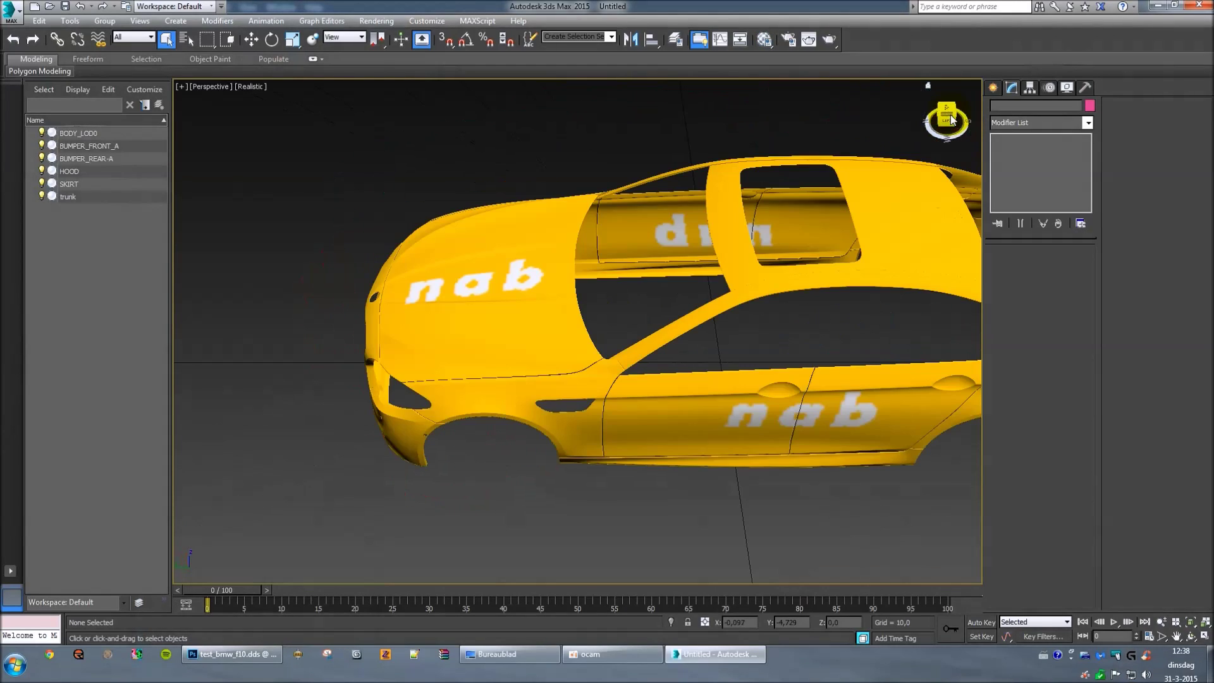
click(948, 130)
middle_drag(858, 422, 651, 474)
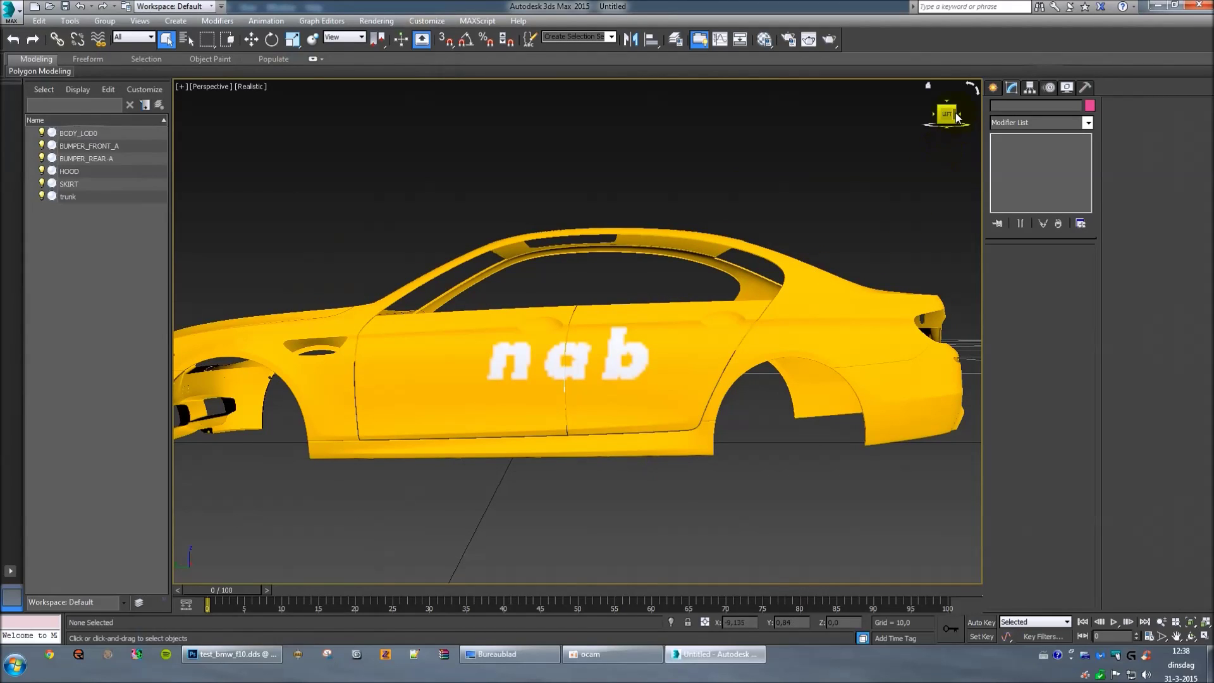
click(956, 117)
click(957, 117)
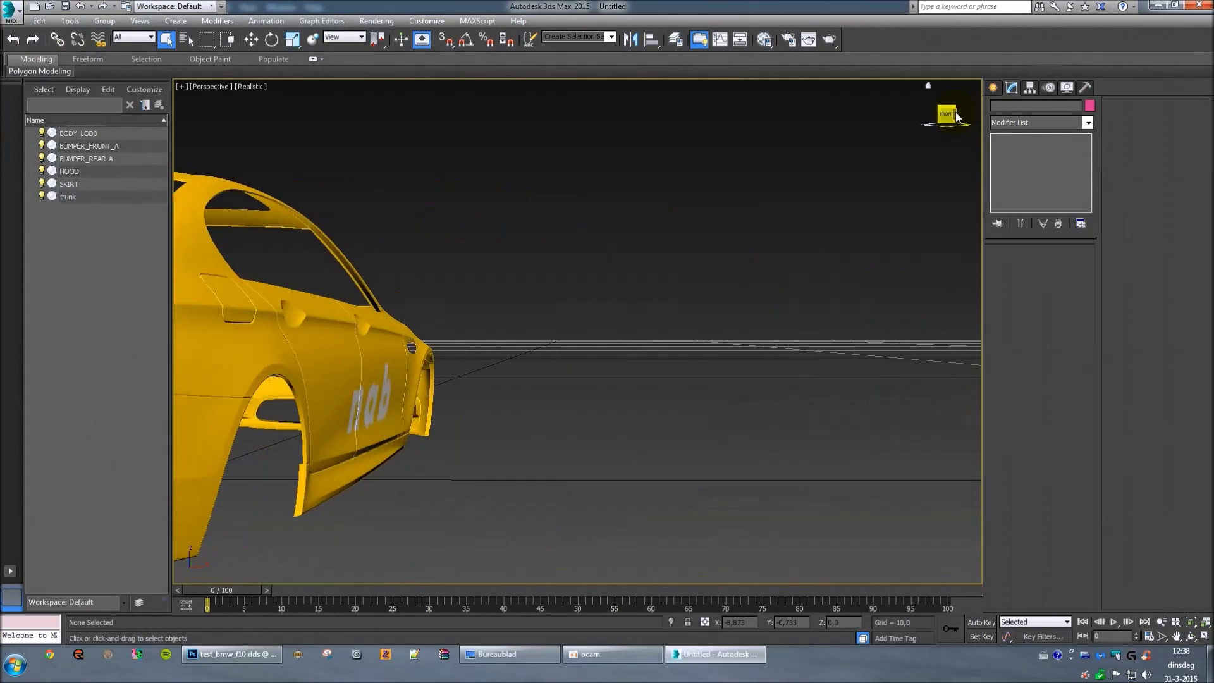
middle_drag(501, 446, 823, 381)
middle_drag(753, 395, 717, 483)
scroll(734, 387, down, 4)
drag(946, 114, 884, 147)
scroll(795, 373, up, 6)
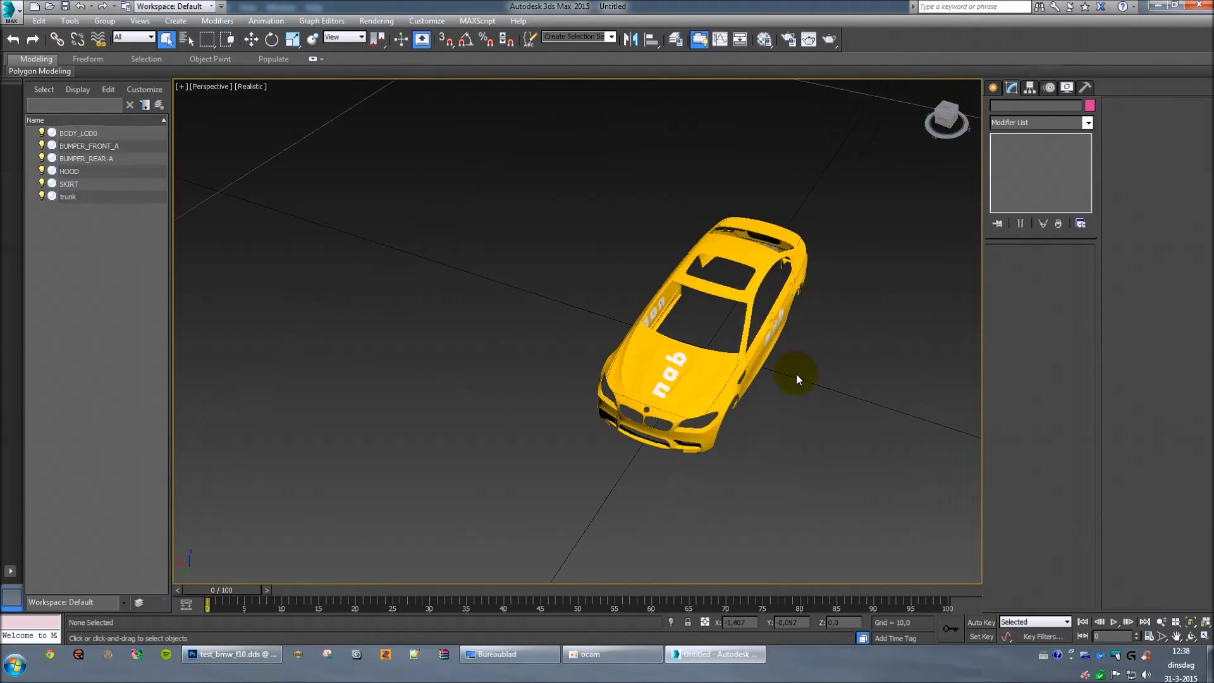
scroll(798, 371, down, 2)
middle_drag(798, 371, 852, 388)
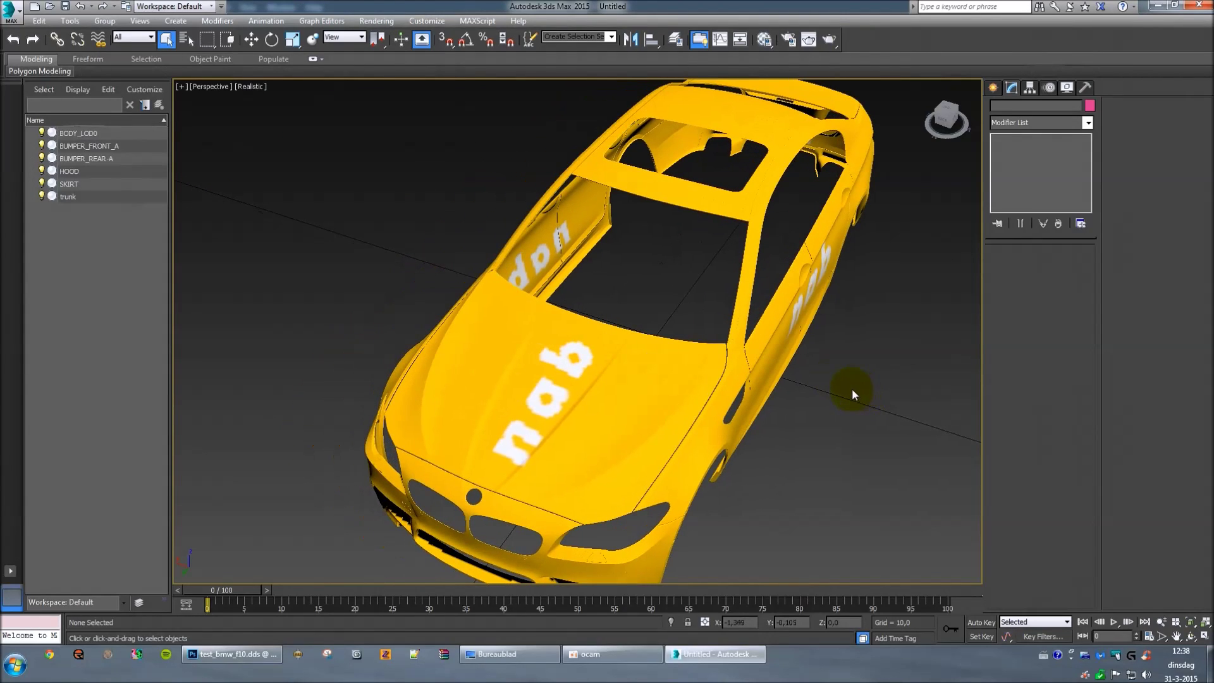
Step: Inspect the finished yellow livery on the whole car body from the front three-quarter, right side and front views
click(958, 119)
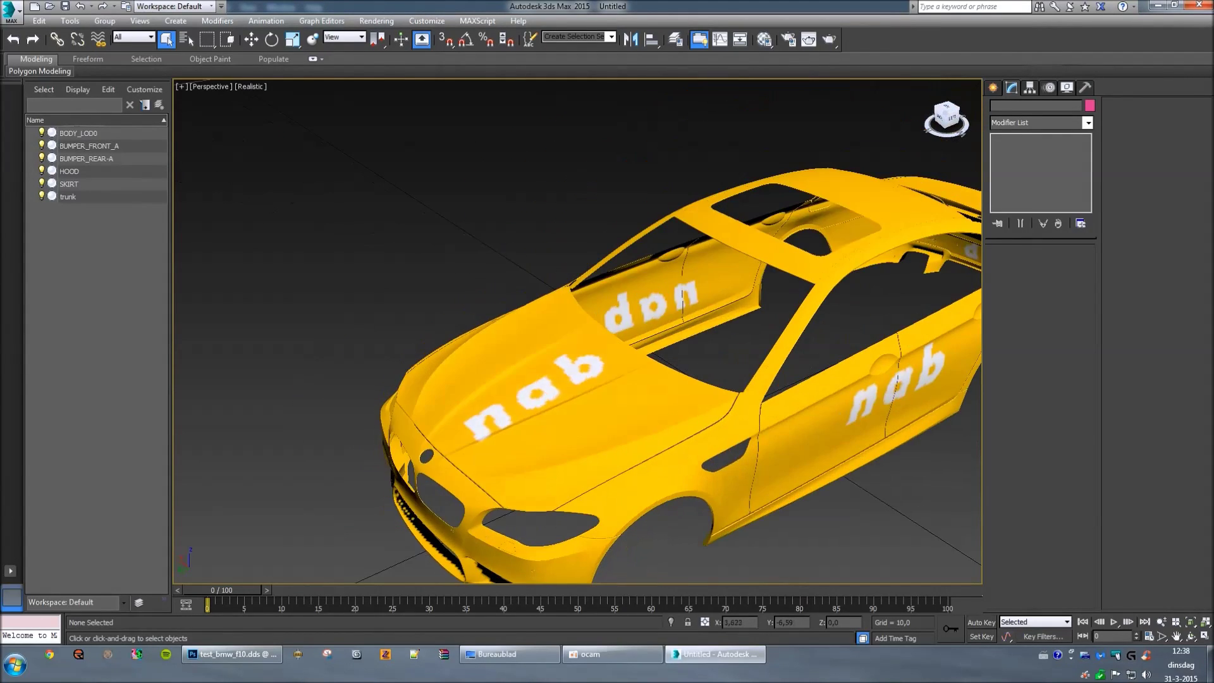
drag(947, 117, 926, 84)
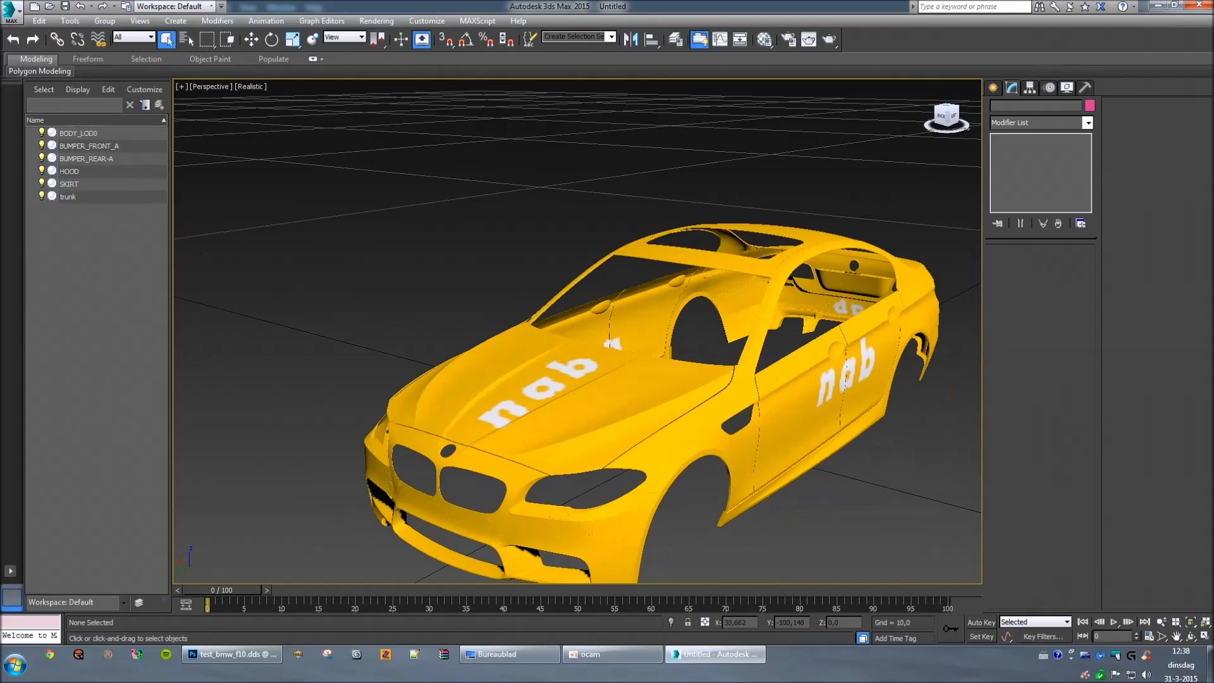
scroll(818, 345, down, 3)
middle_drag(813, 399, 654, 343)
scroll(651, 344, up, 2)
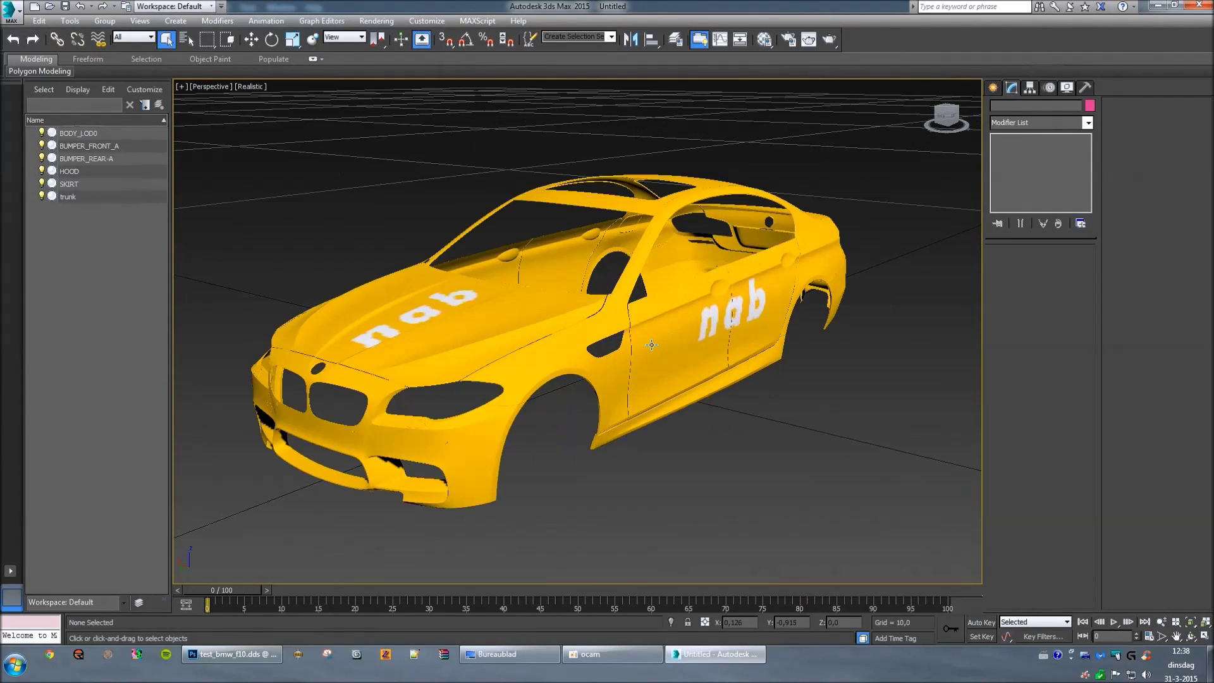
middle_drag(644, 410, 710, 429)
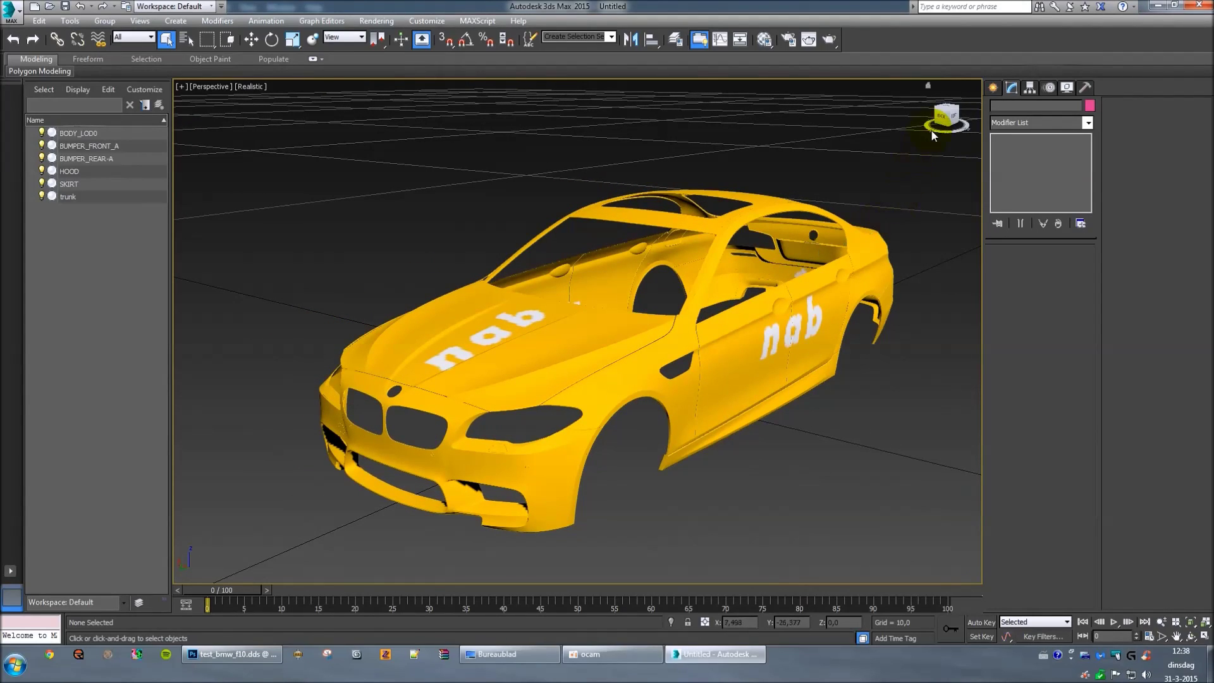
click(942, 115)
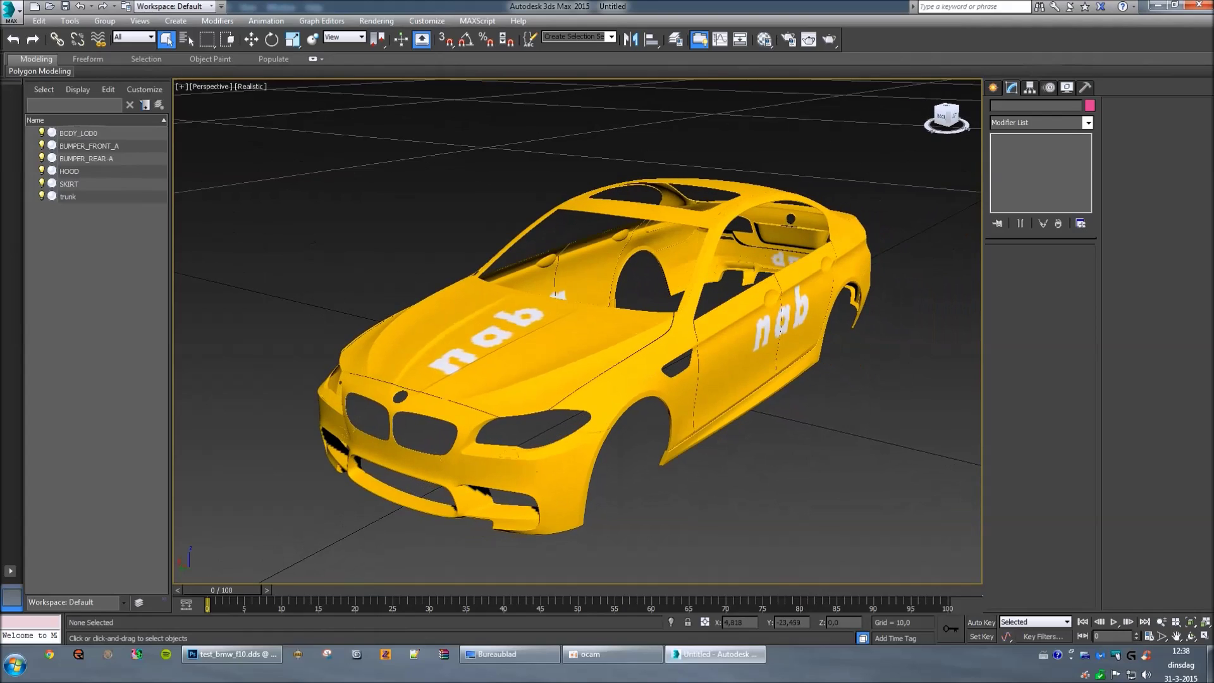
mouse_move(942, 116)
mouse_down()
mouse_move(958, 116)
mouse_move(934, 126)
mouse_move(942, 116)
mouse_up()
scroll(405, 449, down, 2)
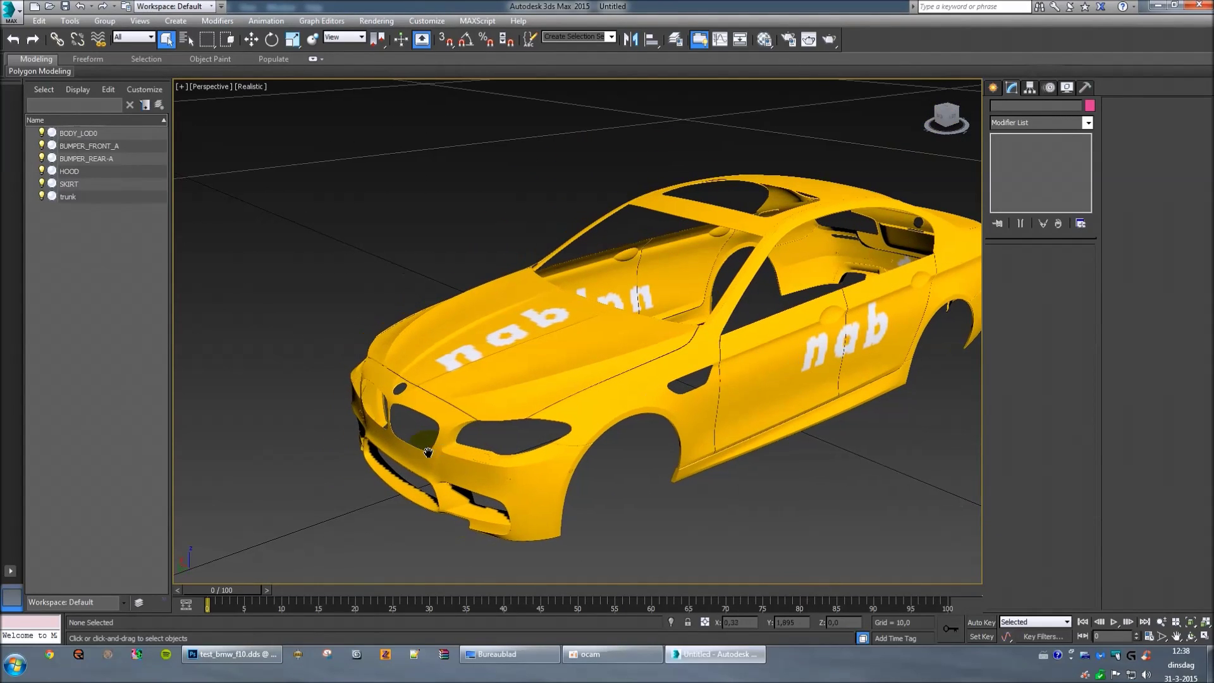
scroll(500, 449, down, 1)
scroll(550, 433, up, 2)
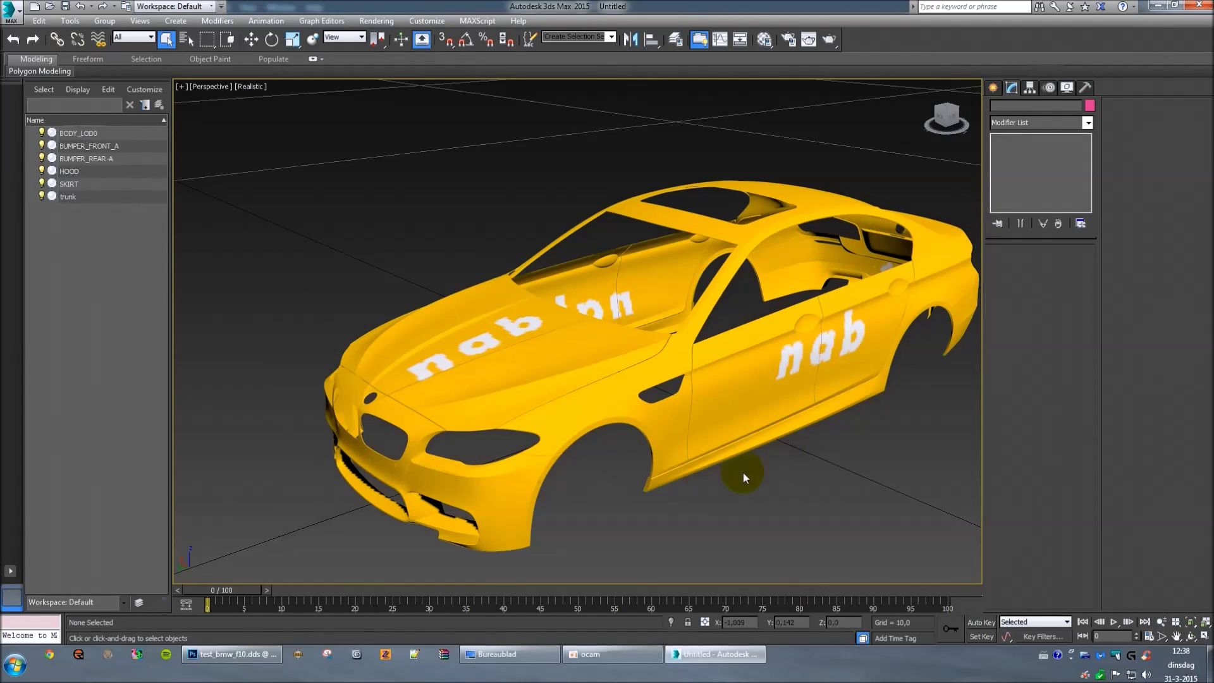
scroll(768, 483, down, 4)
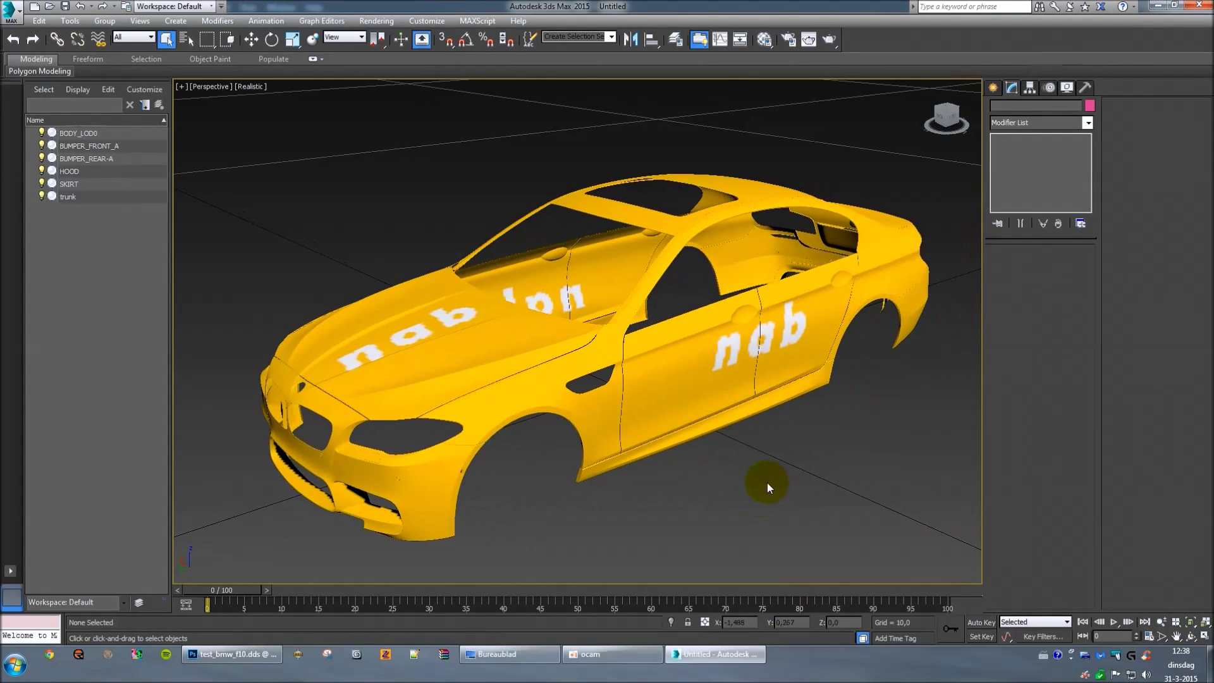
scroll(772, 471, up, 3)
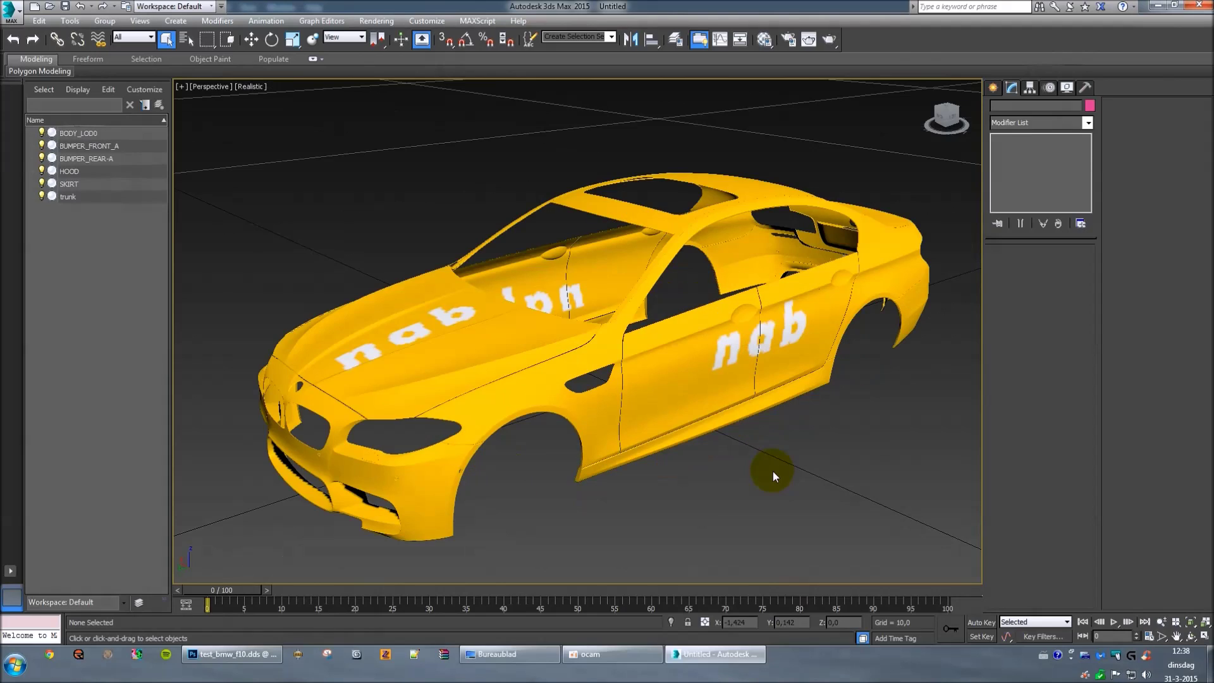
drag(947, 123, 838, 136)
scroll(833, 332, down, 3)
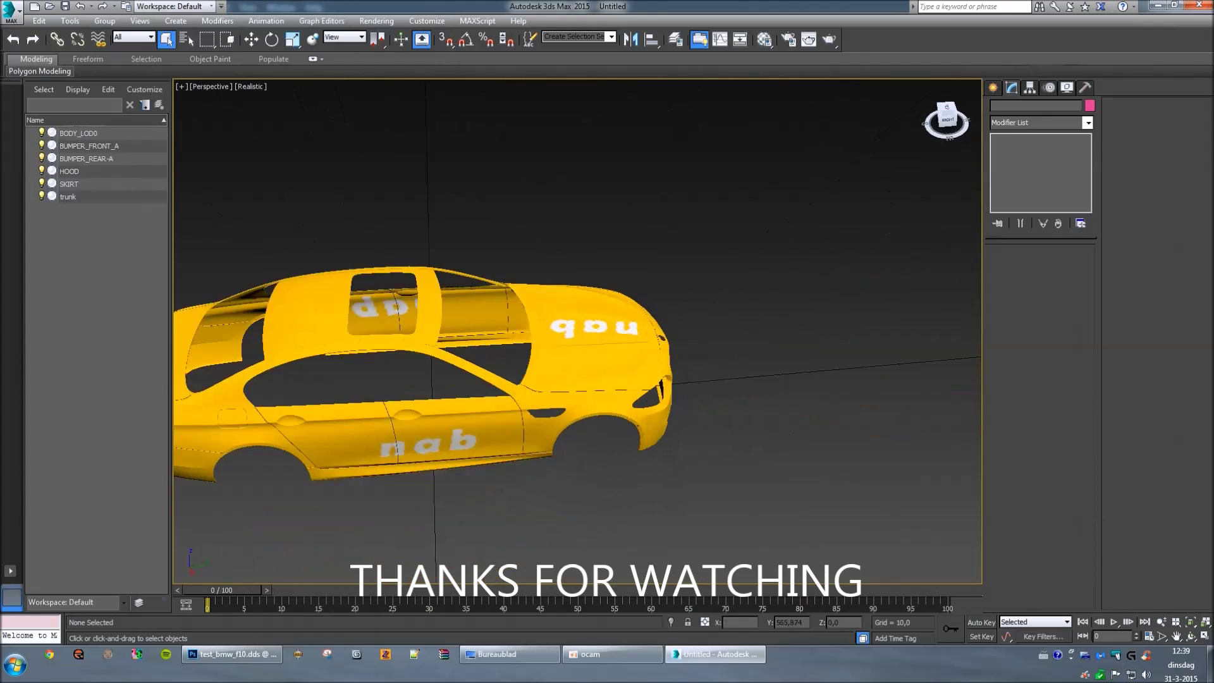
click(948, 120)
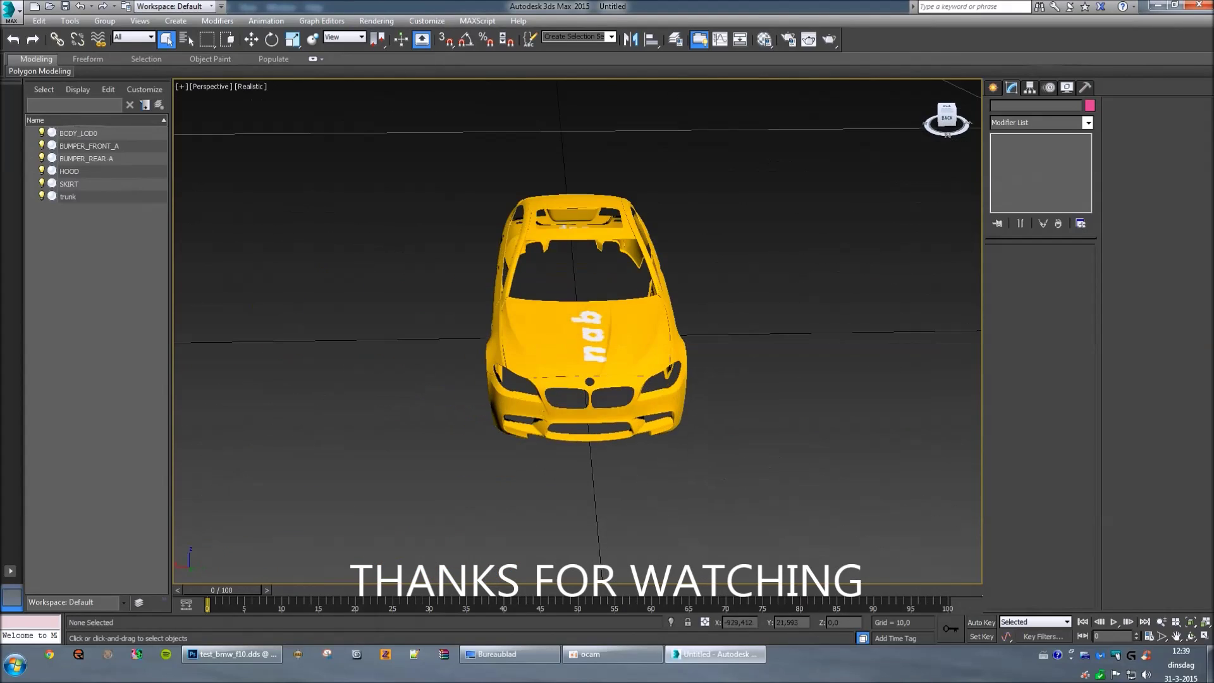
click(956, 109)
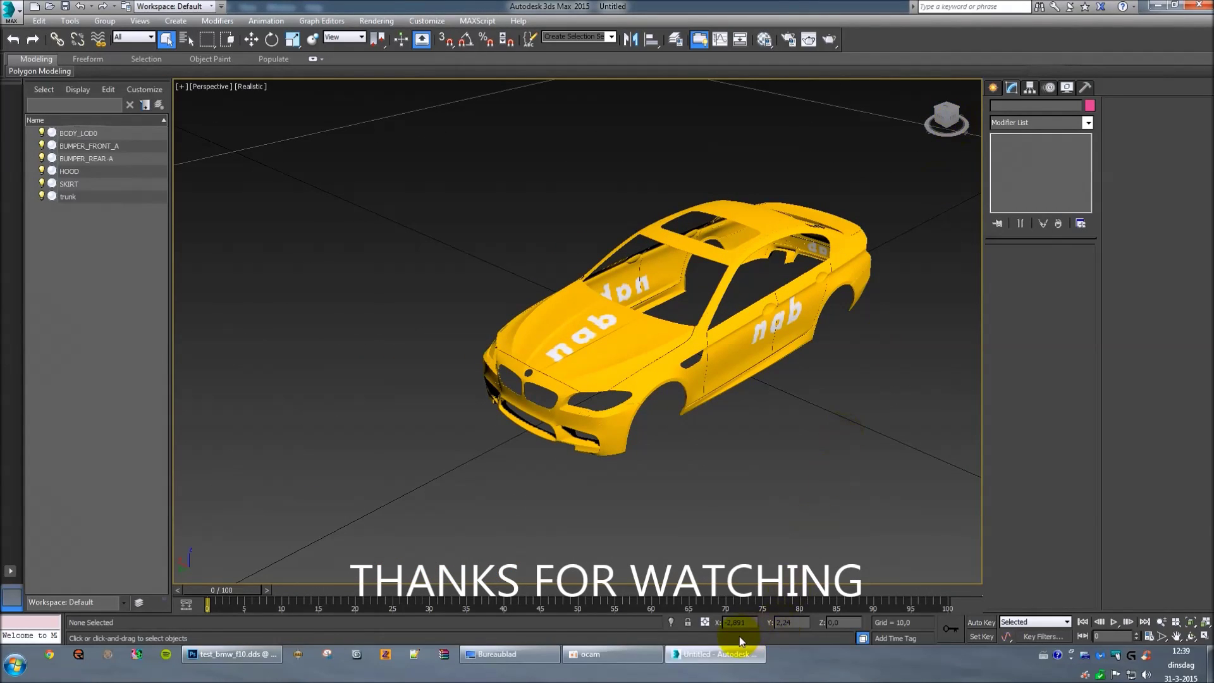
click(597, 657)
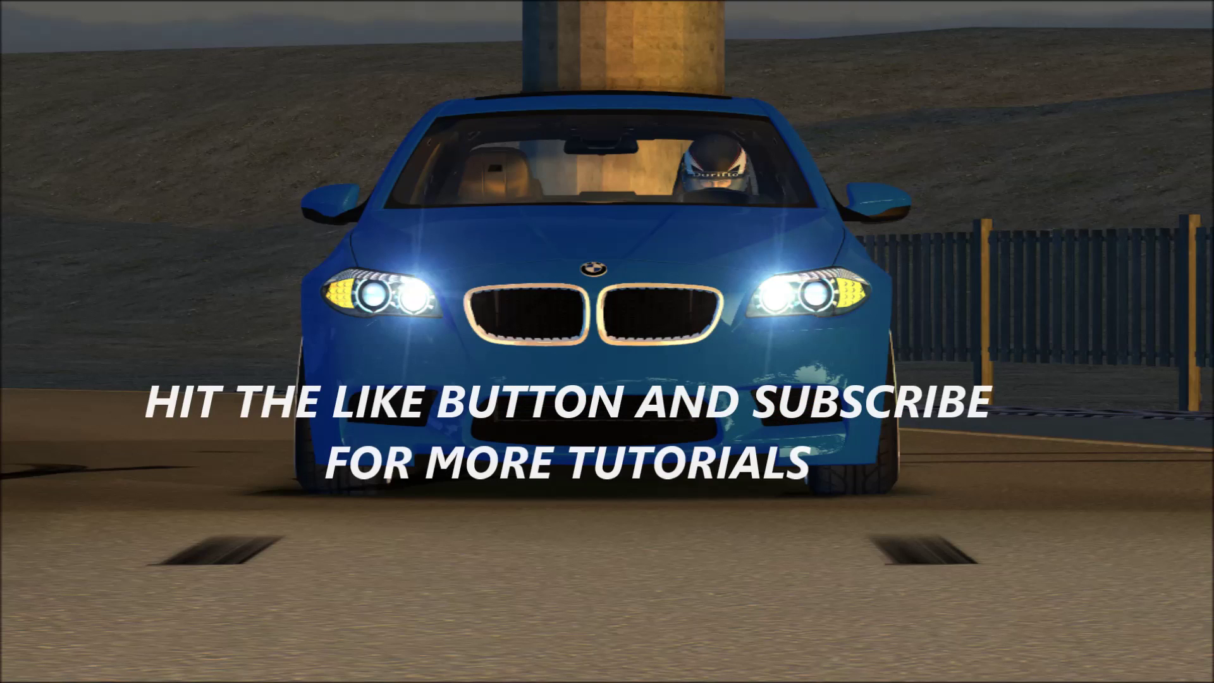